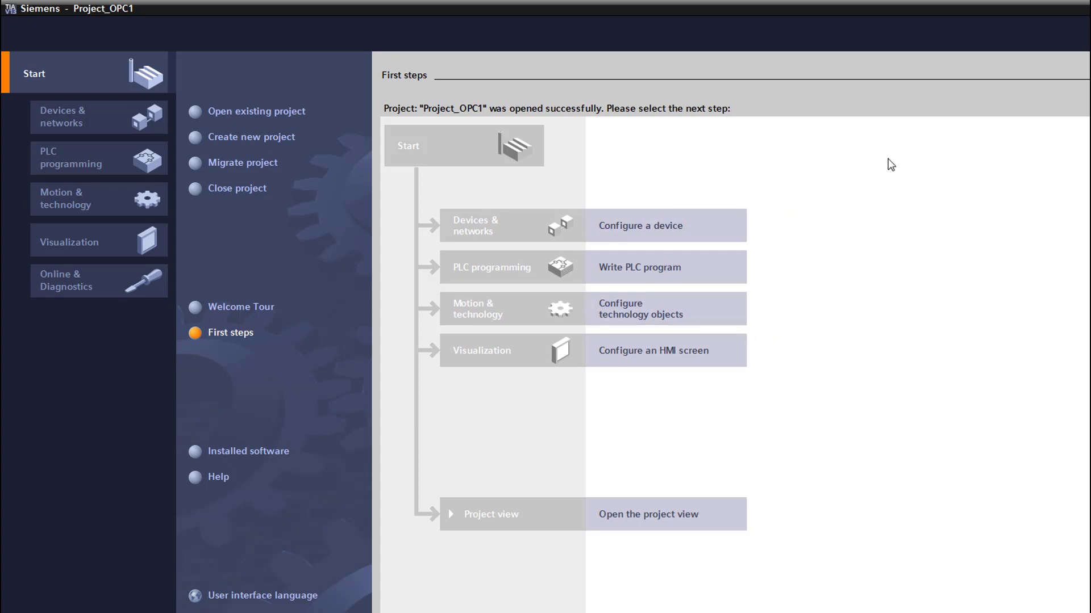
# - In the project view, open PLC_1's Main [OB1] block and review its ADD, SUB and MUL networks
pyautogui.click(671, 524)
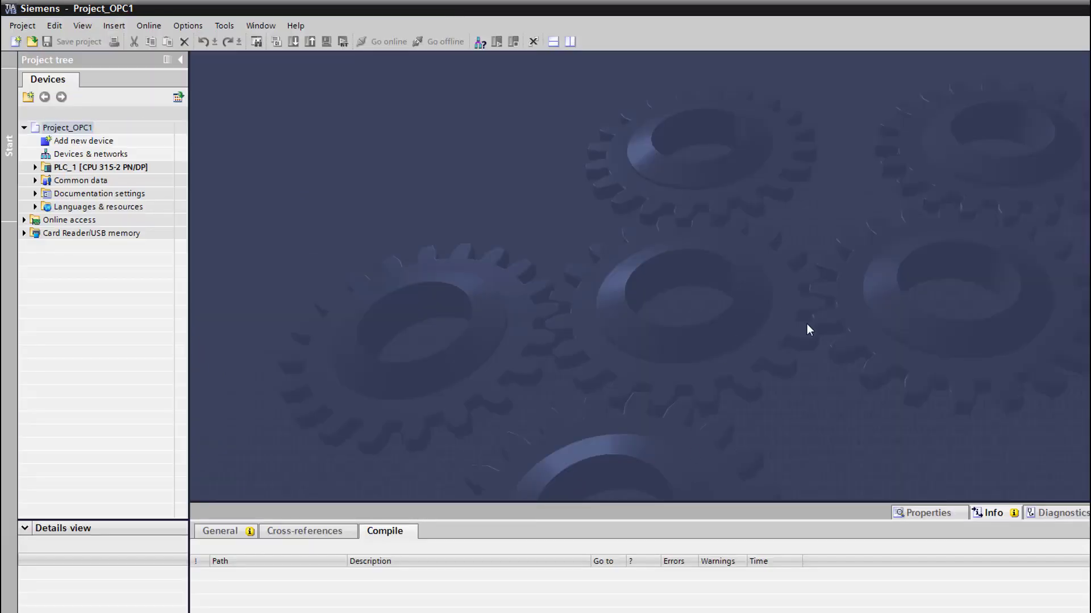
pyautogui.click(35, 167)
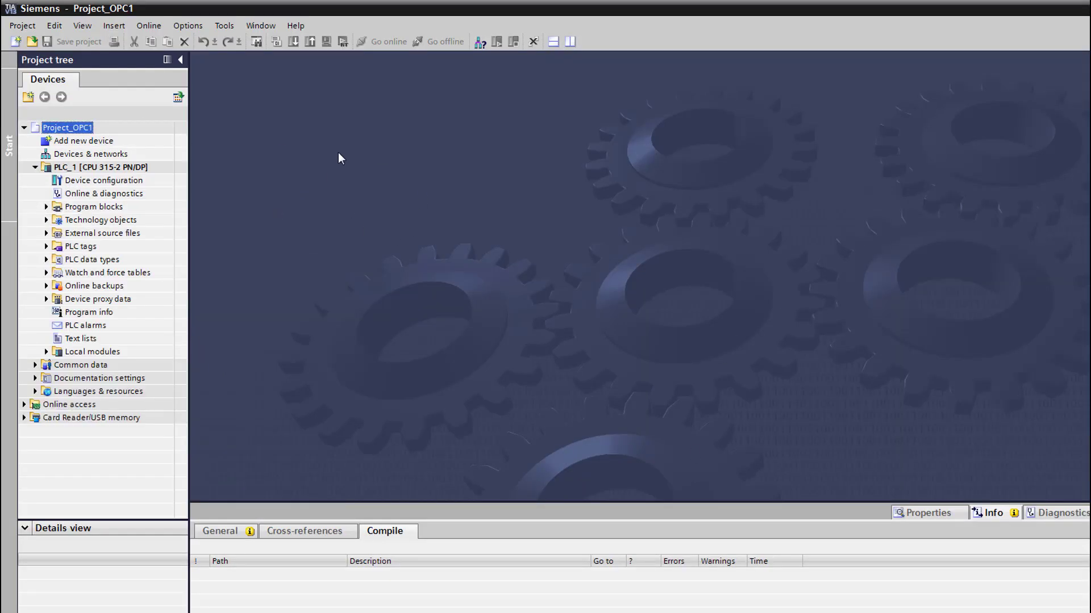
pyautogui.click(46, 207)
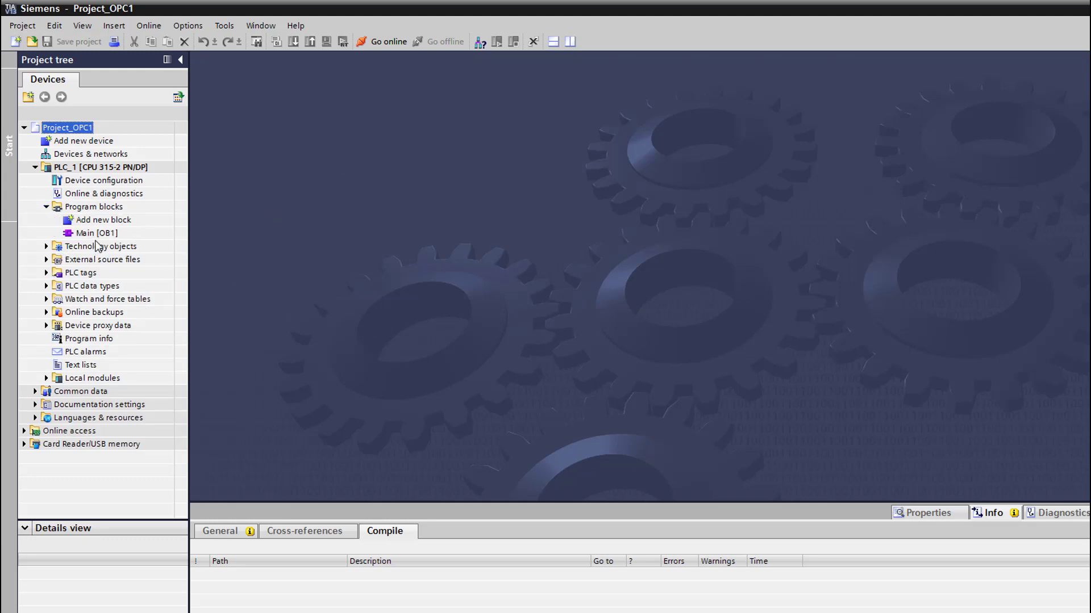
pyautogui.doubleClick(96, 233)
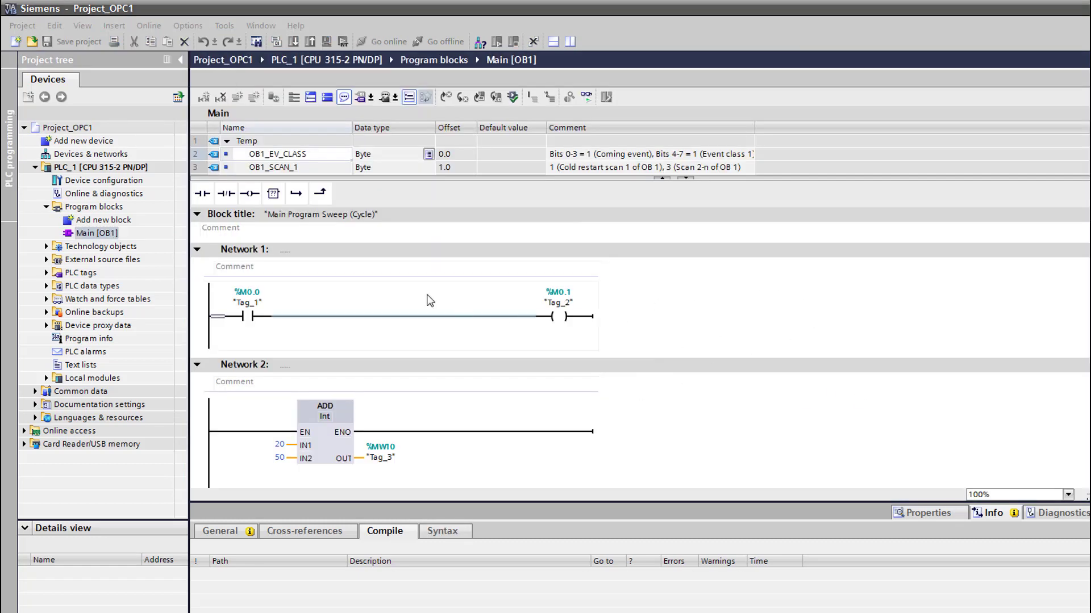
pyautogui.click(247, 316)
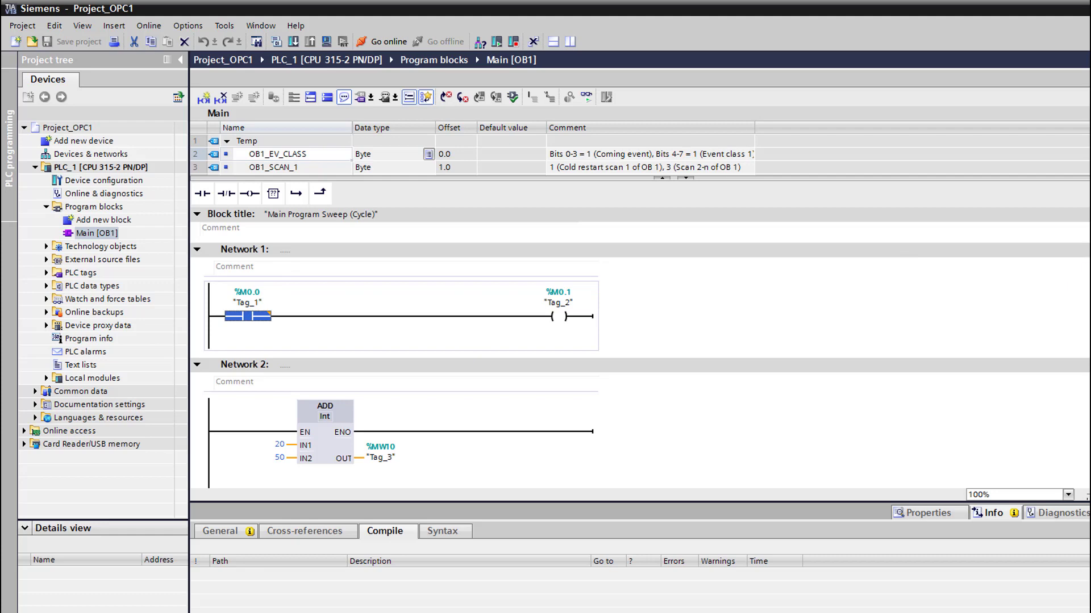
pyautogui.scroll(-10, 397, 341)
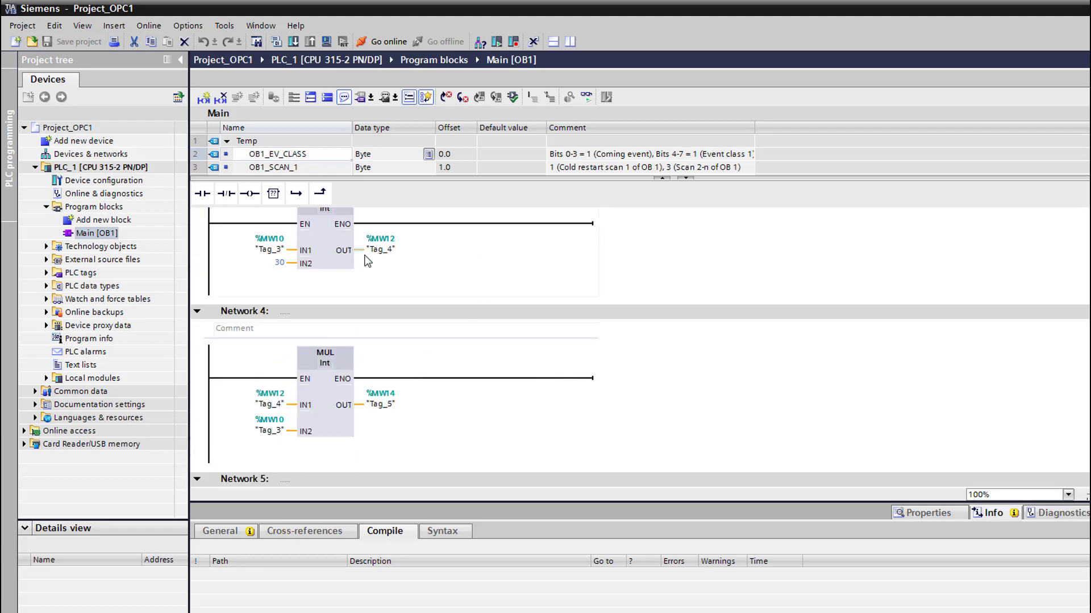
pyautogui.scroll(10, 397, 341)
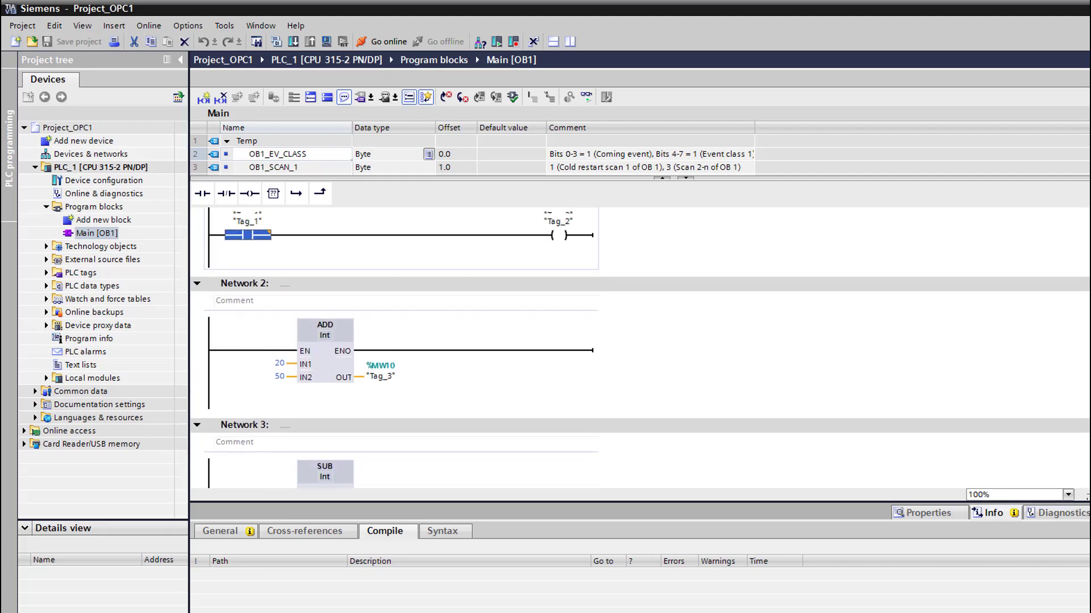
# - Add tag Tag_6 (Int, %MW16) to the Show all tags table
pyautogui.click(47, 273)
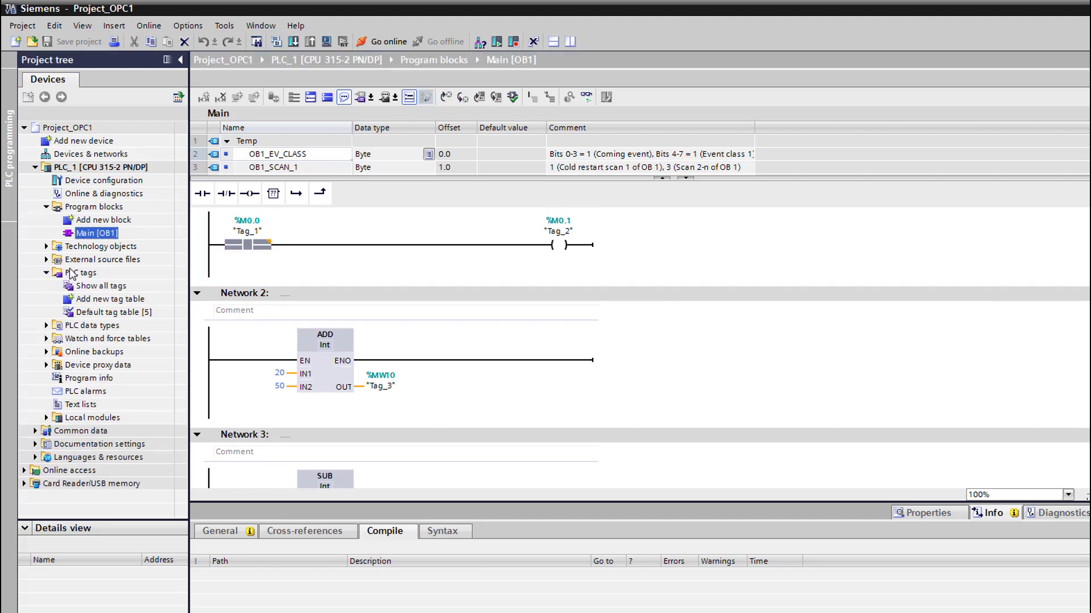
pyautogui.doubleClick(105, 286)
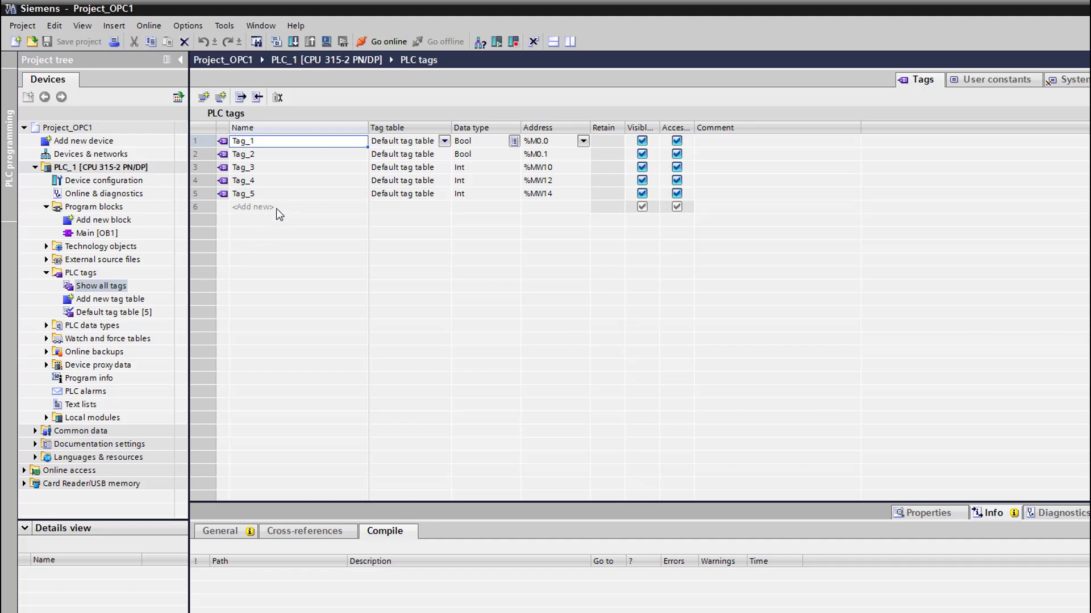
pyautogui.click(276, 209)
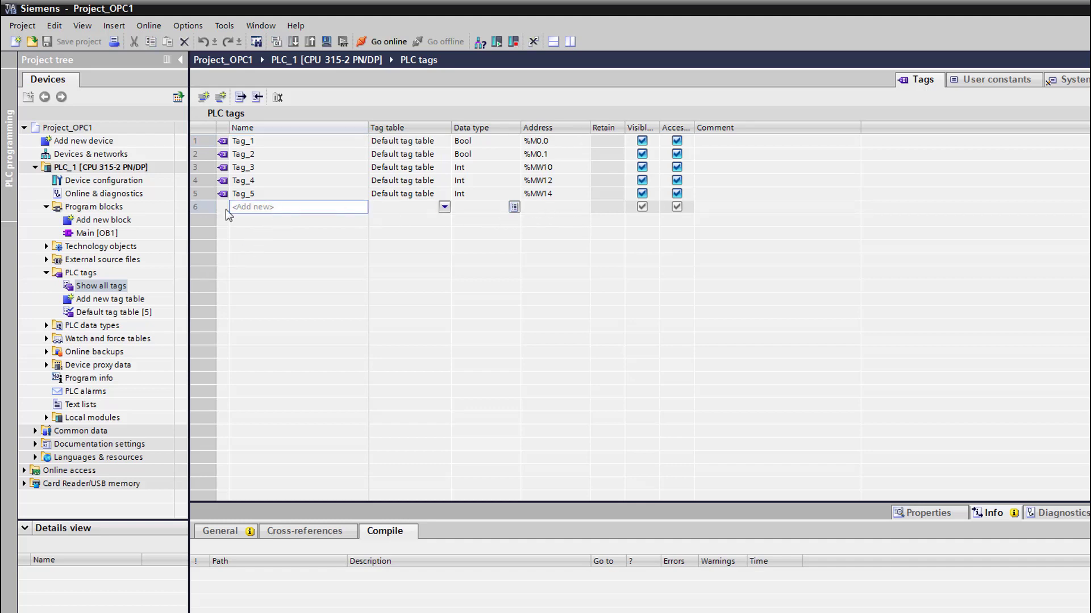
pyautogui.click(263, 206)
pyautogui.write('Tag_6')
pyautogui.press('Return')
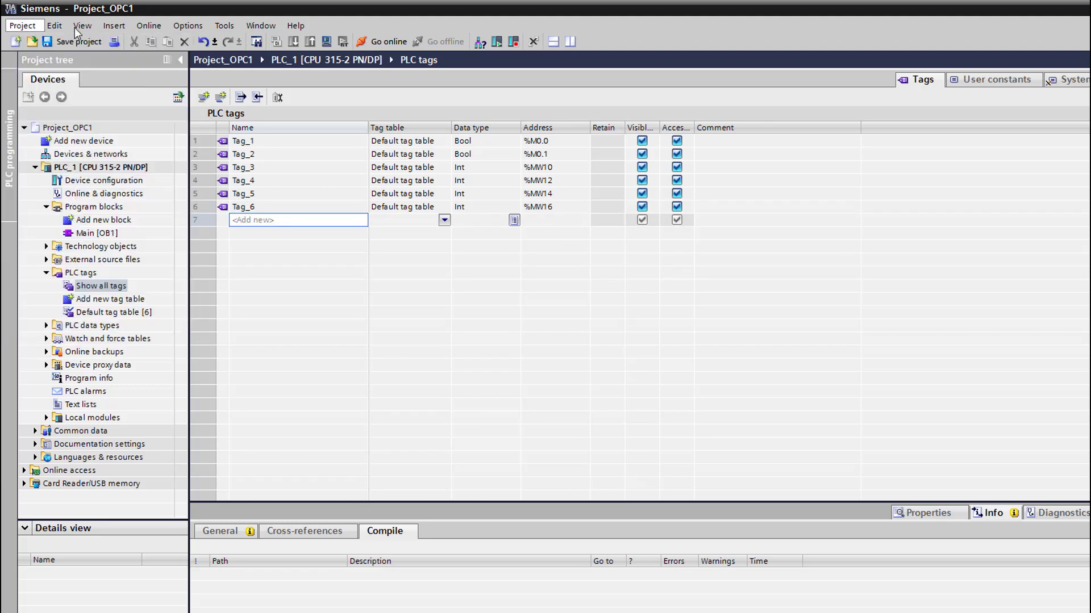
pyautogui.click(113, 25)
# - Save the project under the new file name Project_OPC2 via Save as
pyautogui.moveTo(22, 26)
pyautogui.click(40, 107)
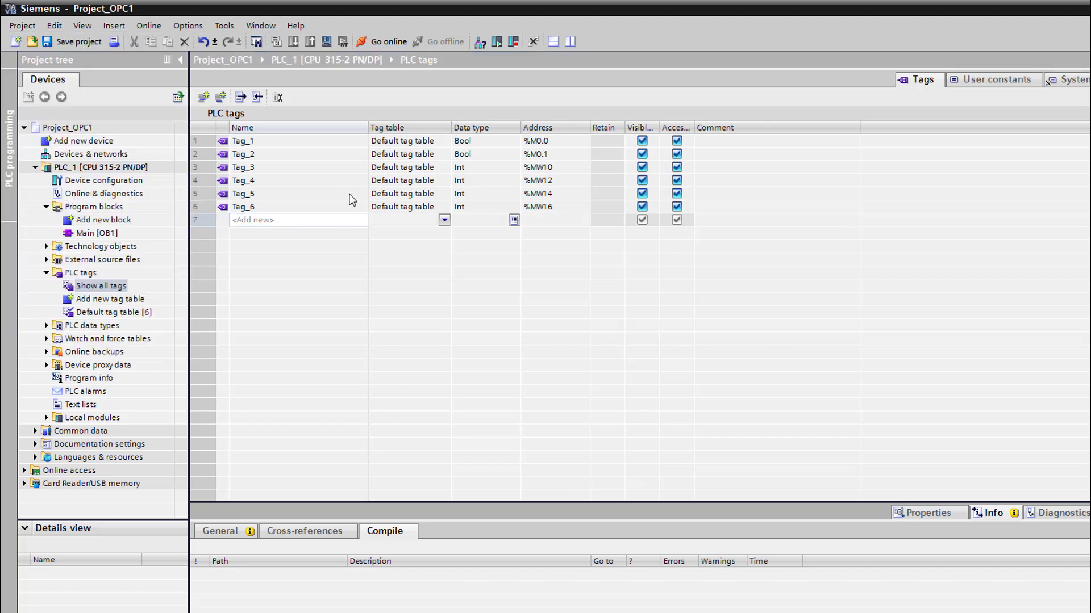
pyautogui.click(698, 398)
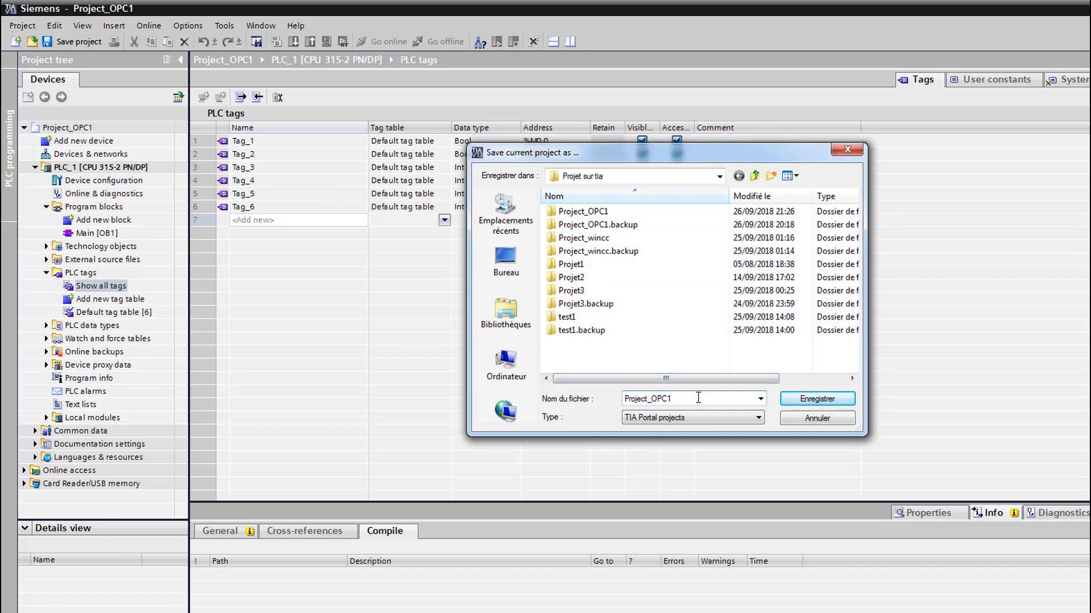
pyautogui.press('BackSpace')
pyautogui.write('2')
pyautogui.press('Return')
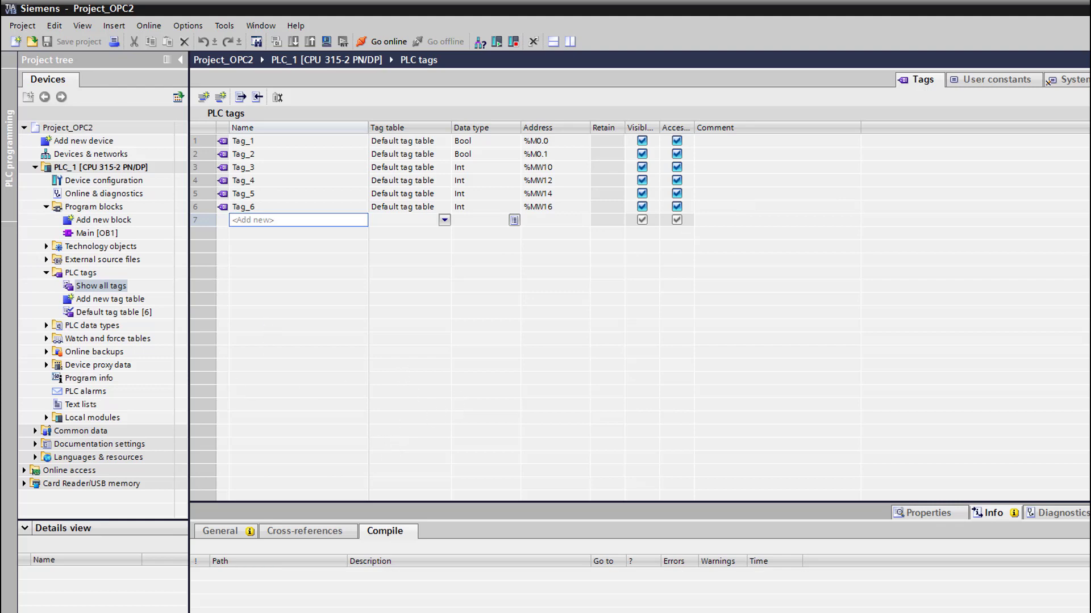
# - Launch S7-PLCSIM from the Start menu
pyautogui.press('super')
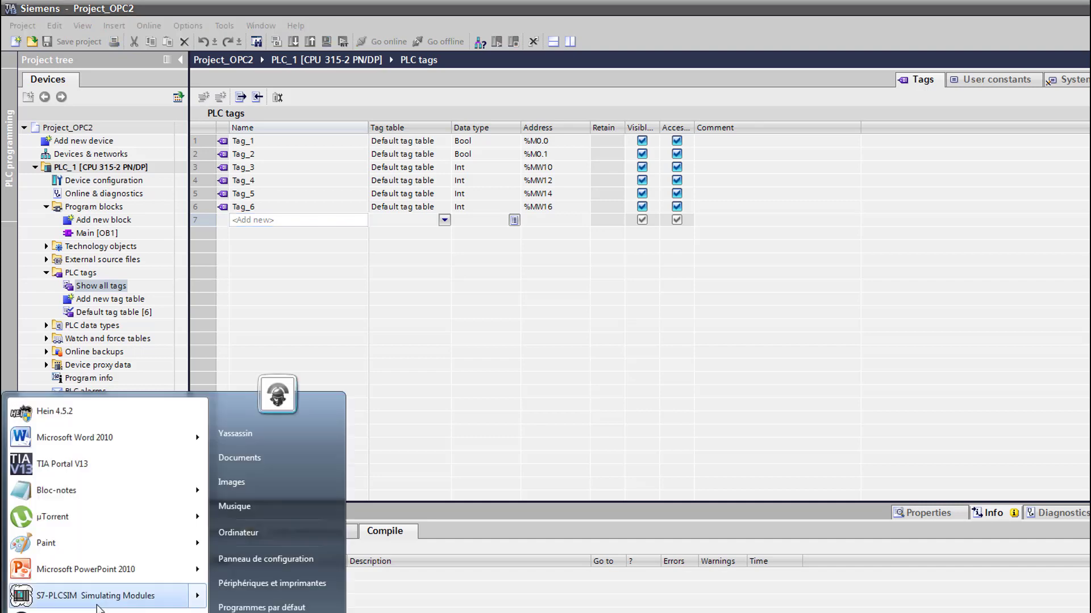
pyautogui.rightClick(107, 606)
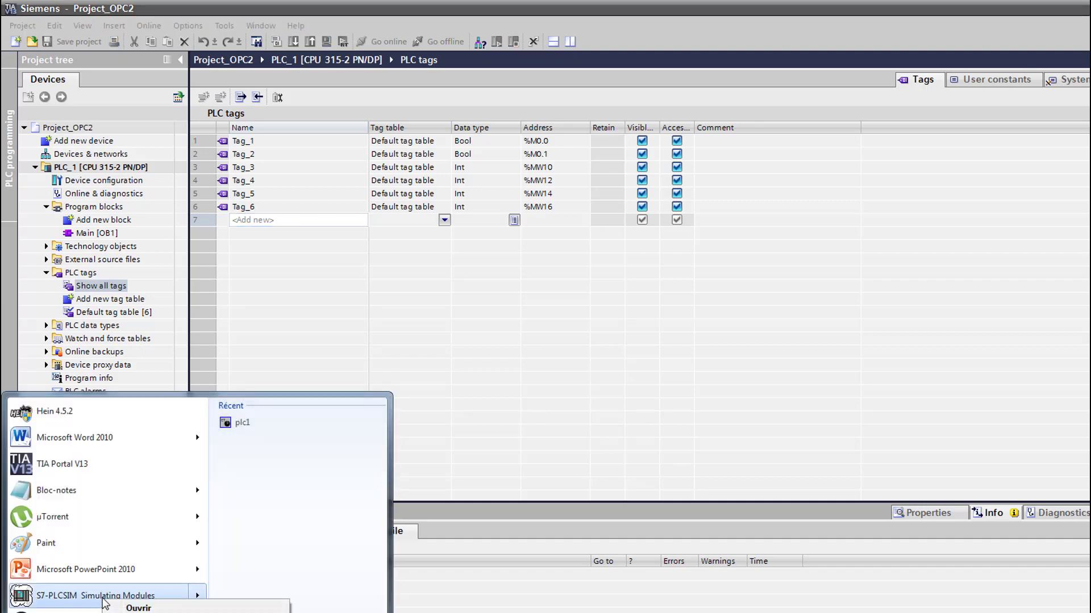
pyautogui.press('Escape')
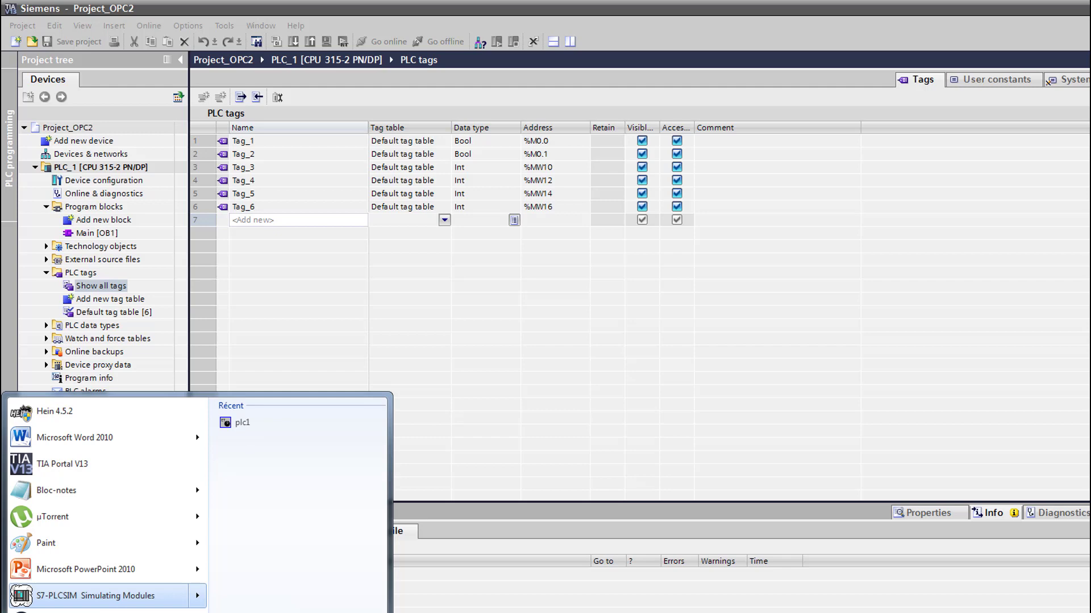
pyautogui.press('Return')
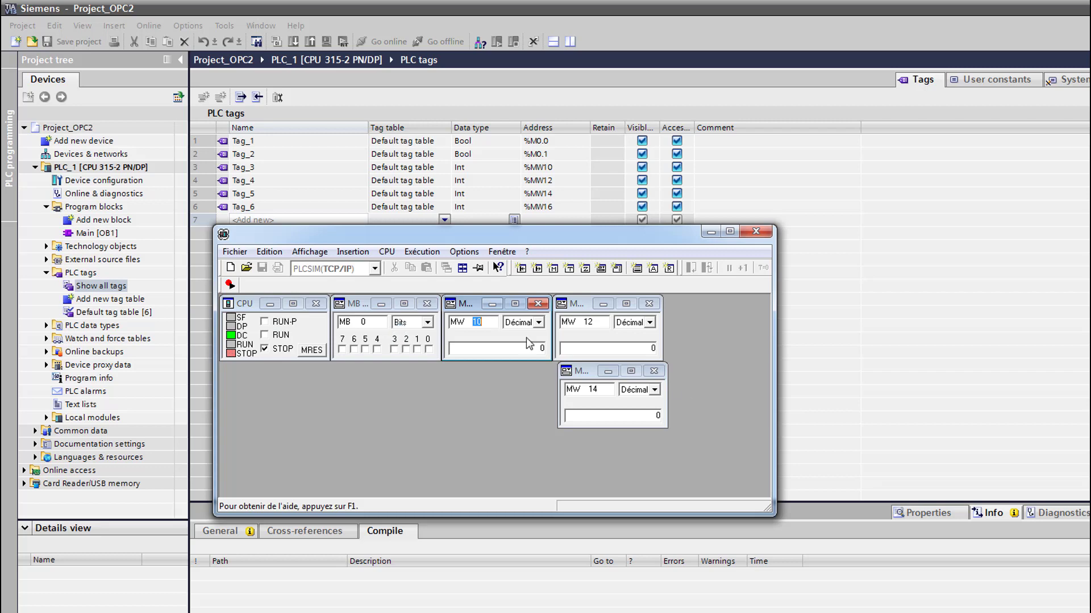
# - Add a decimal monitor for MW16 and place it beside the MW14 monitor
pyautogui.click(553, 268)
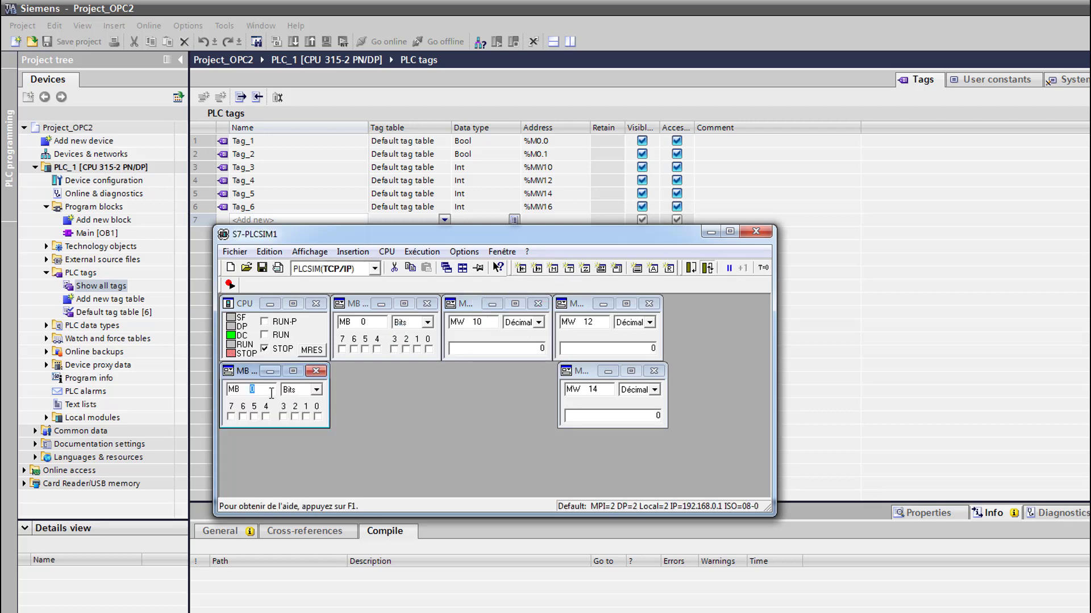
pyautogui.press('BackSpace')
pyautogui.press('BackSpace')
pyautogui.press('BackSpace')
pyautogui.press('BackSpace')
pyautogui.press('BackSpace')
pyautogui.write('W16')
pyautogui.press('Return')
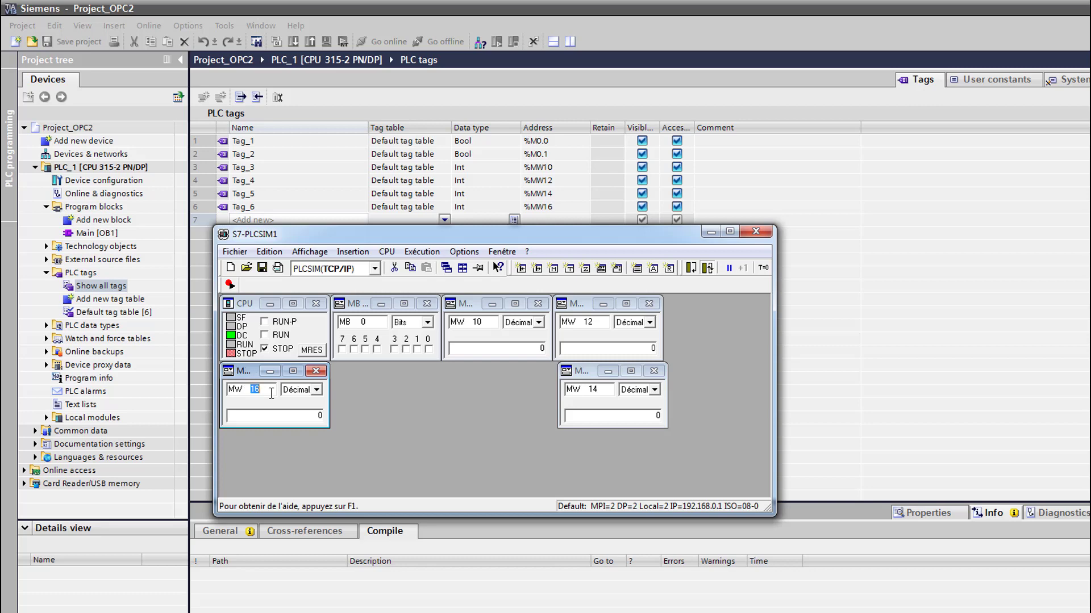
pyautogui.moveTo(247, 374); pyautogui.dragTo(472, 373)
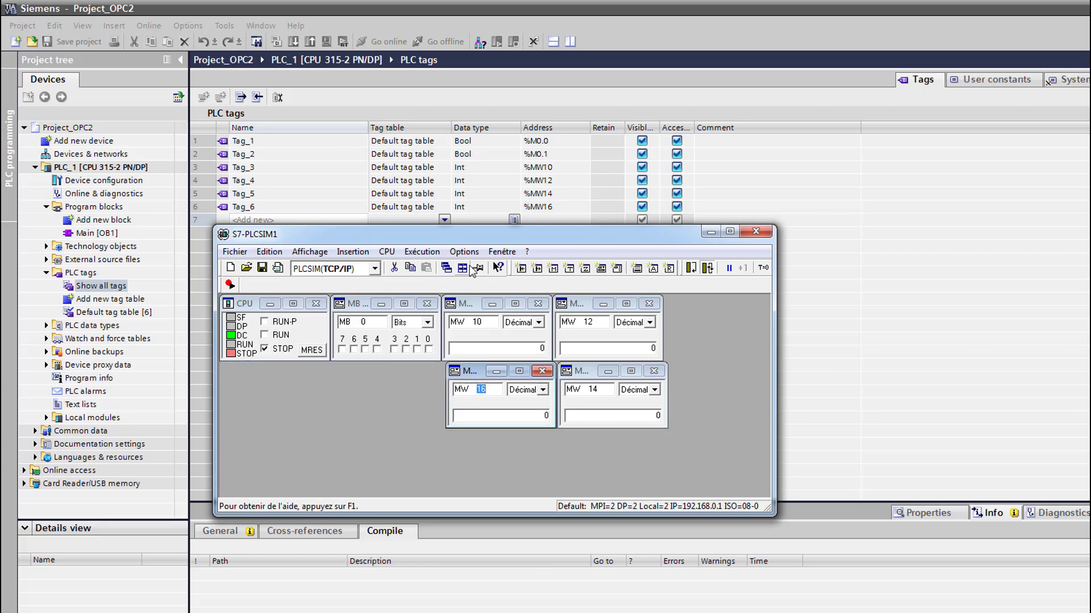
# - Download PLC_1 to the simulated PLC using PN/IE interface and subnet PN/IE_1
pyautogui.click(106, 170)
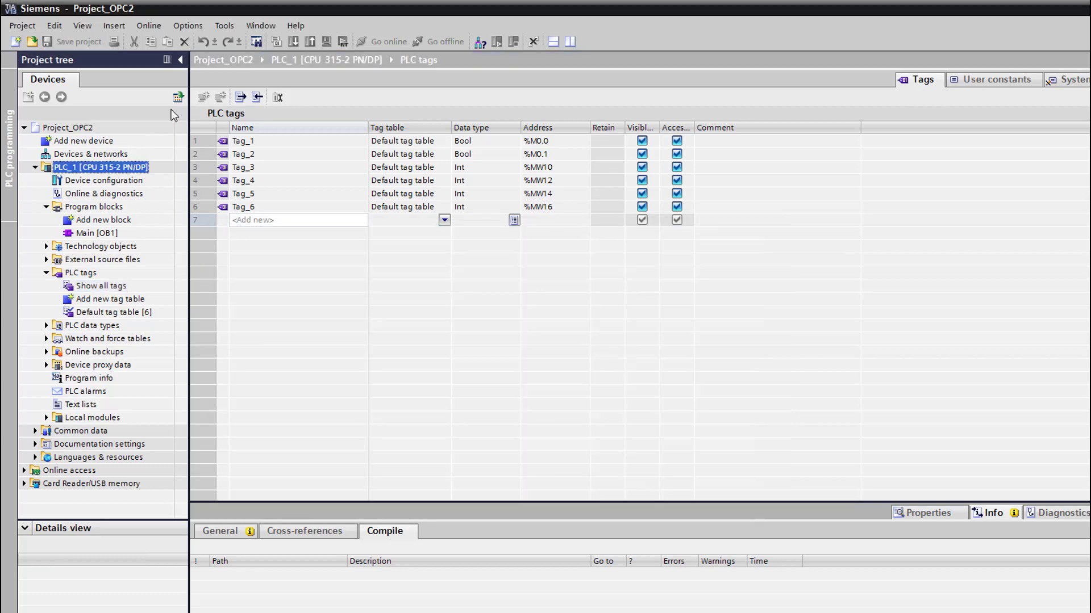
pyautogui.click(292, 45)
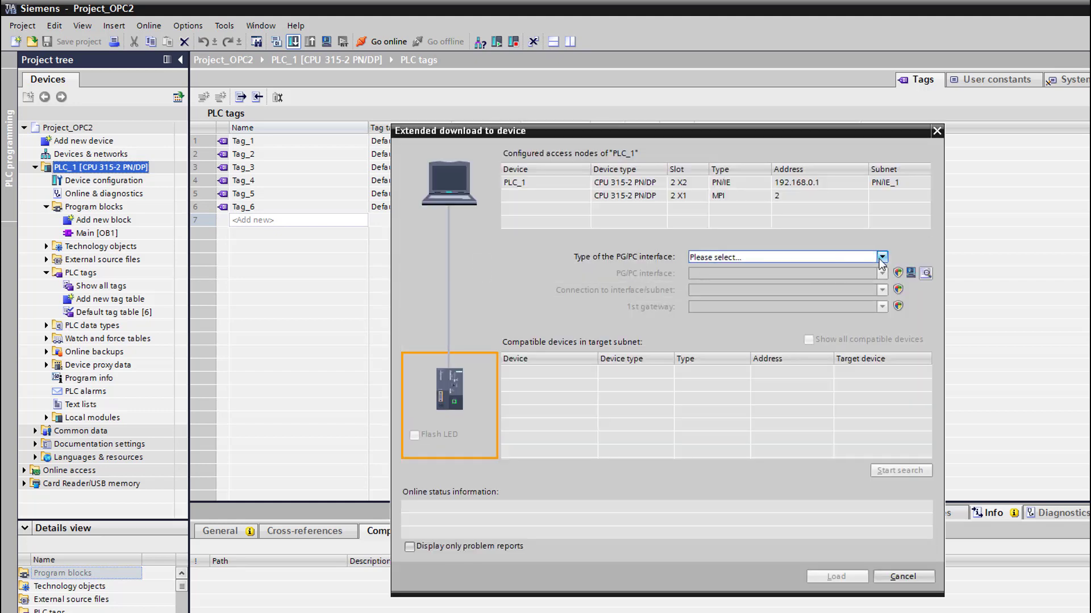
pyautogui.click(881, 257)
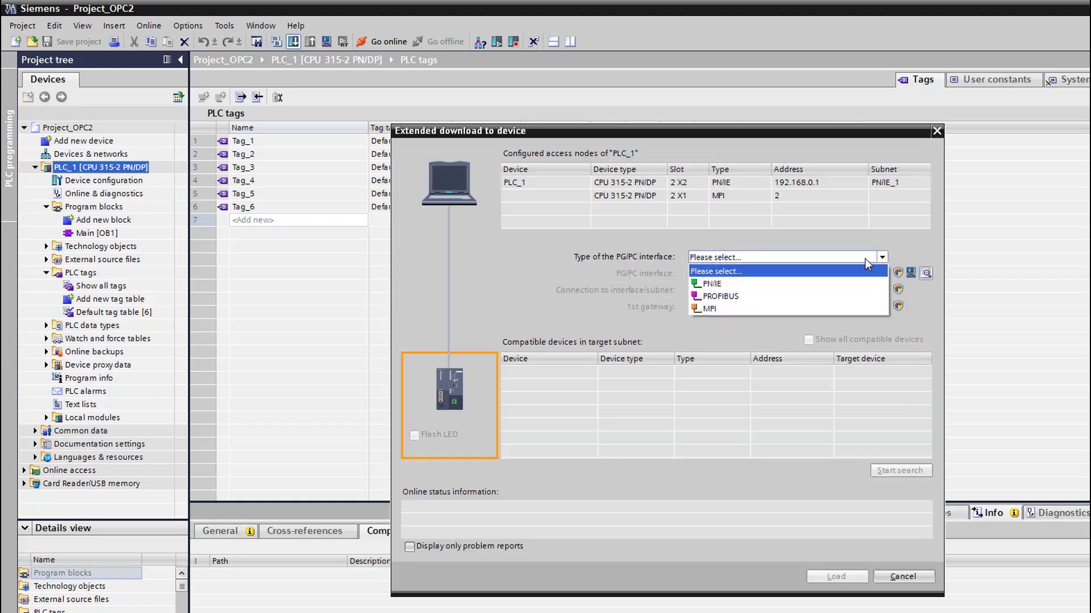
pyautogui.click(761, 284)
pyautogui.click(769, 291)
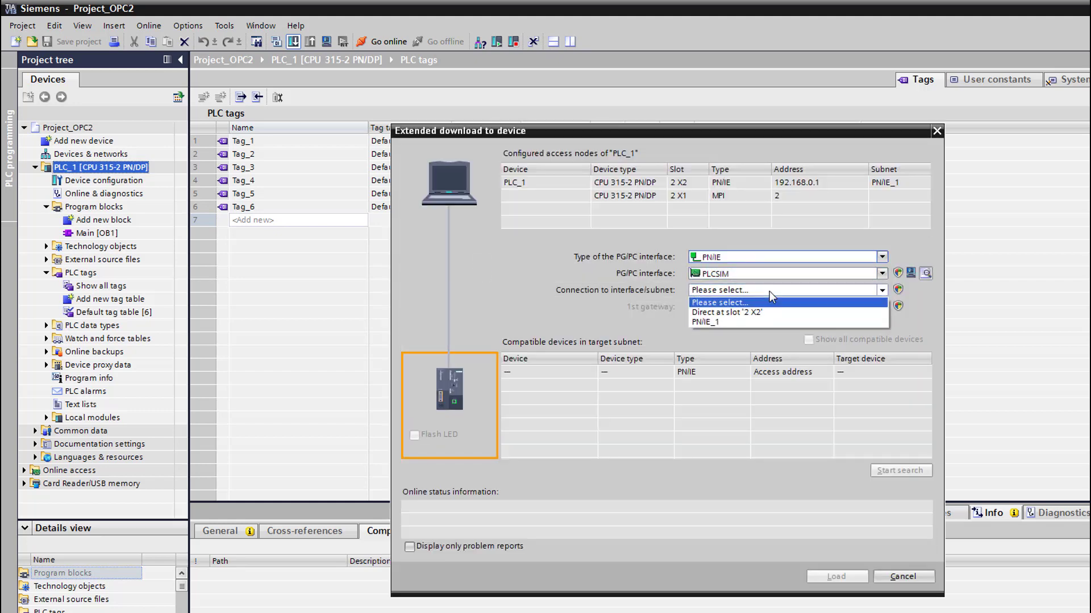
pyautogui.click(731, 322)
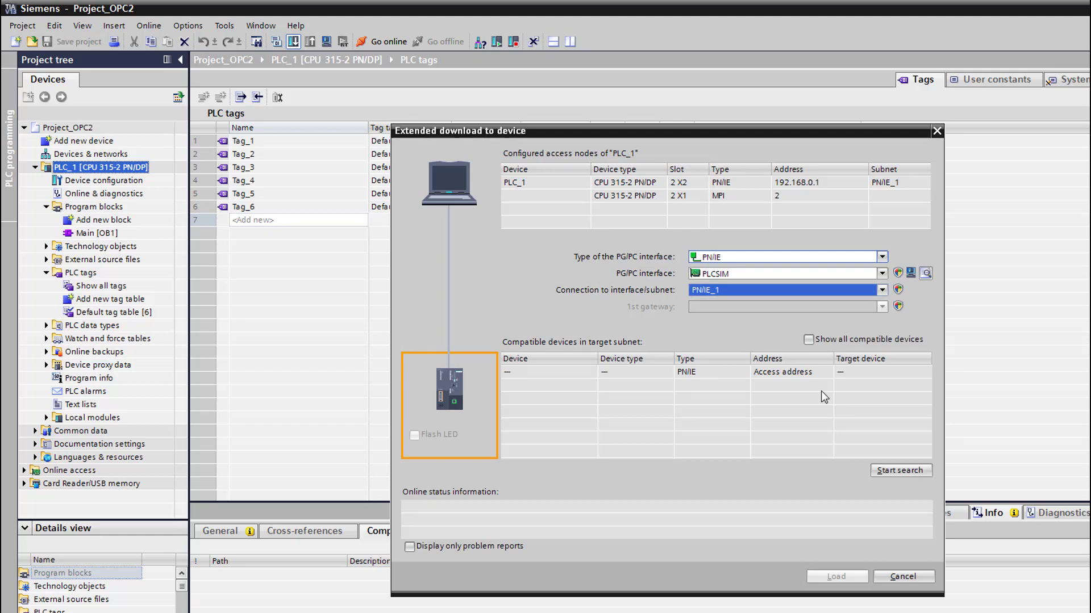
pyautogui.click(898, 475)
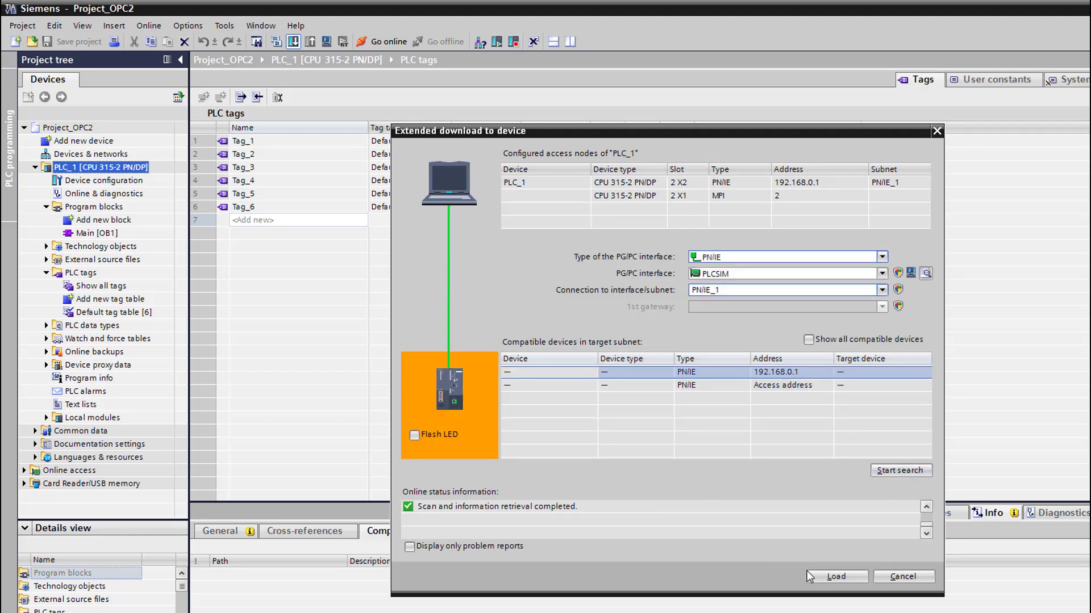
pyautogui.click(829, 575)
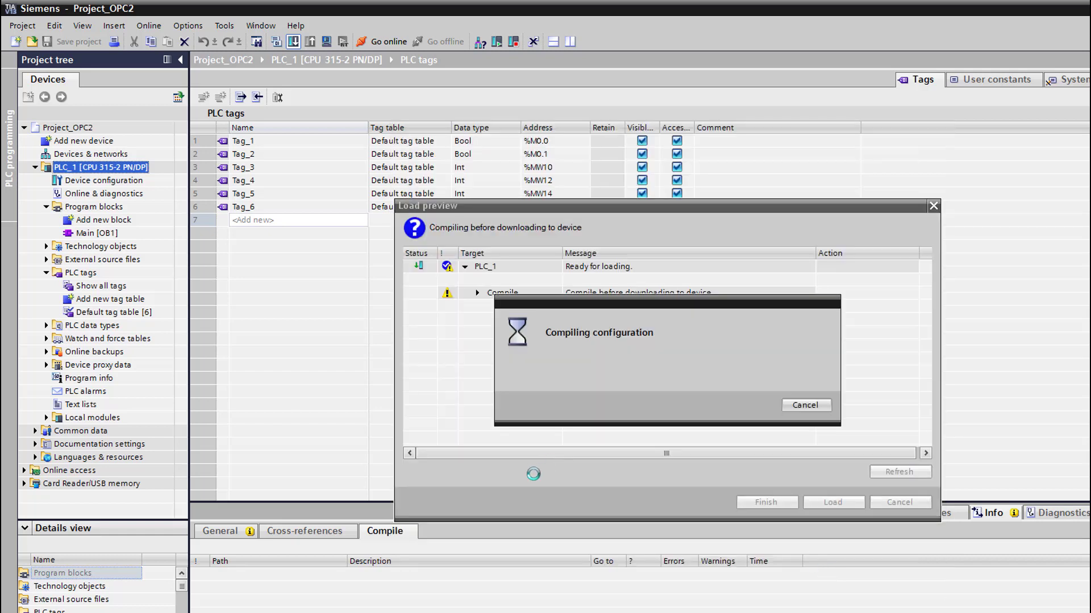
pyautogui.click(819, 502)
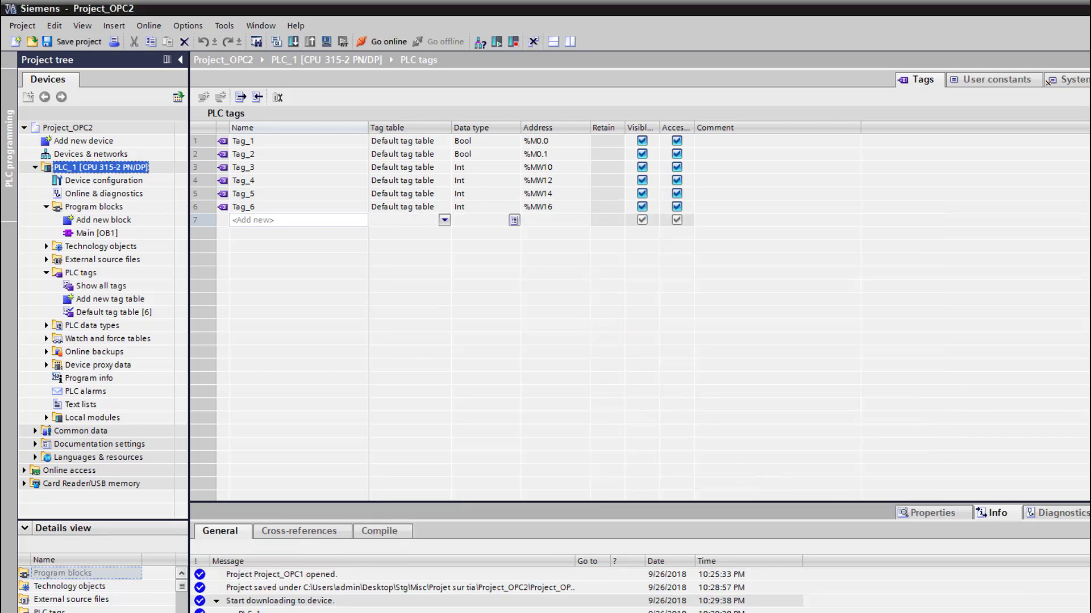
# - Switch the simulated CPU to RUN and enter 400 into MW 16
pyautogui.moveTo(550, 233); pyautogui.dragTo(591, 190)
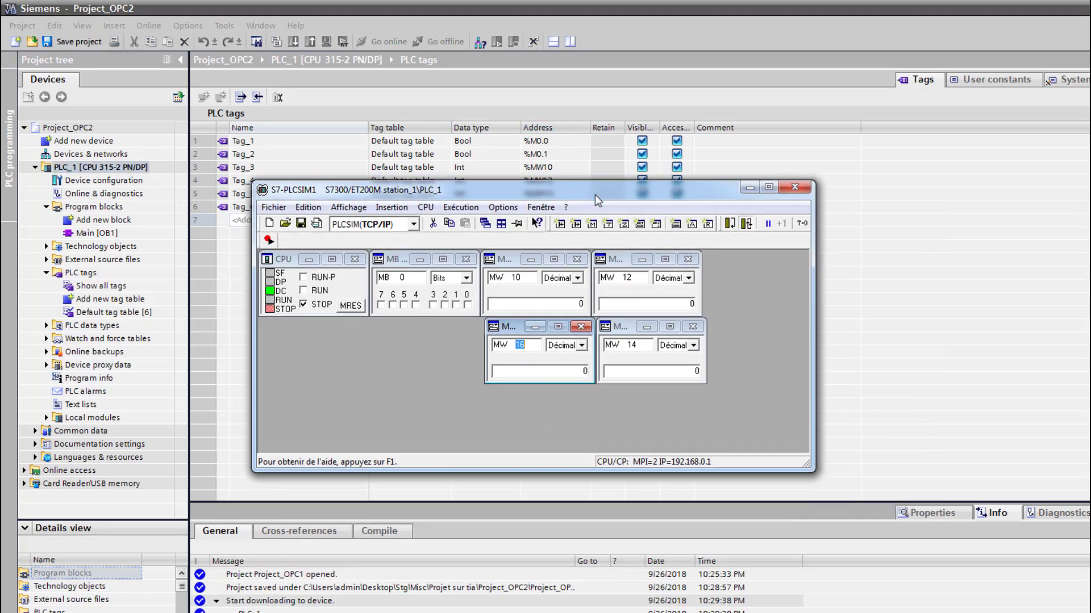
pyautogui.click(319, 290)
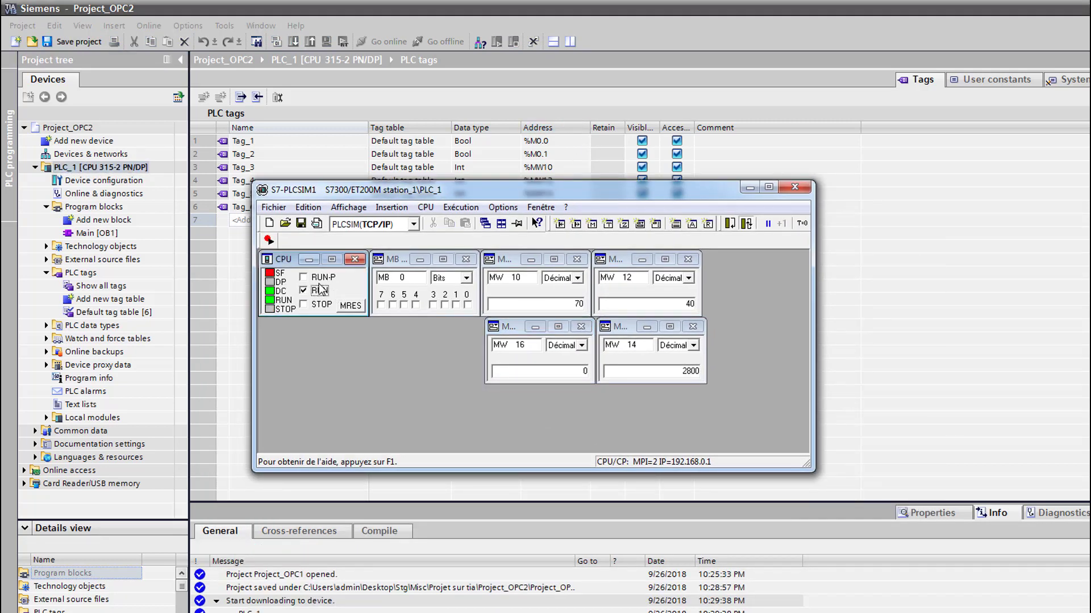
pyautogui.click(466, 308)
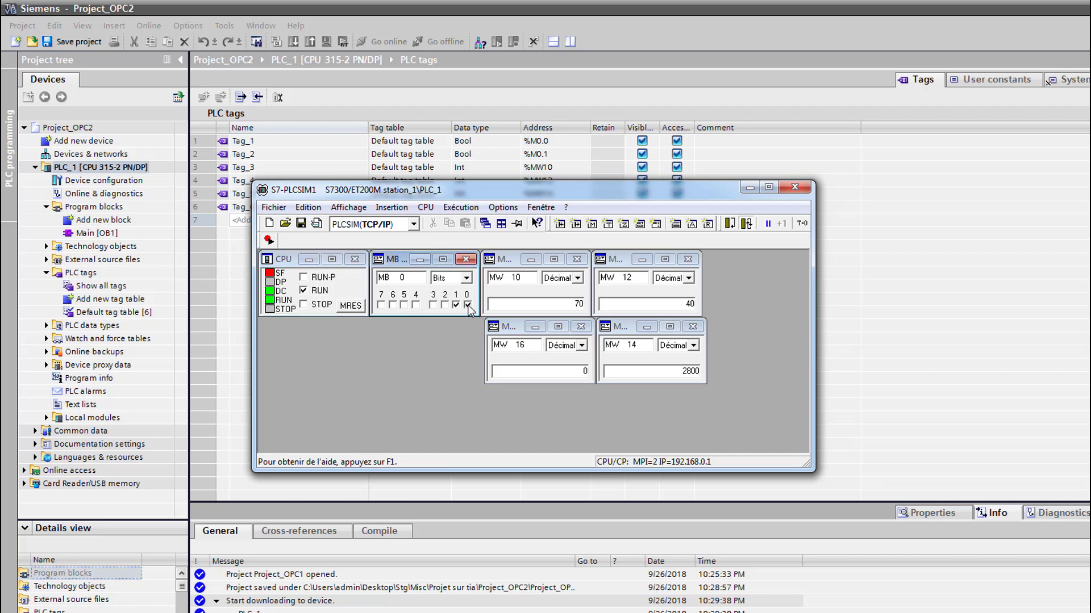
pyautogui.doubleClick(567, 369)
pyautogui.write('400')
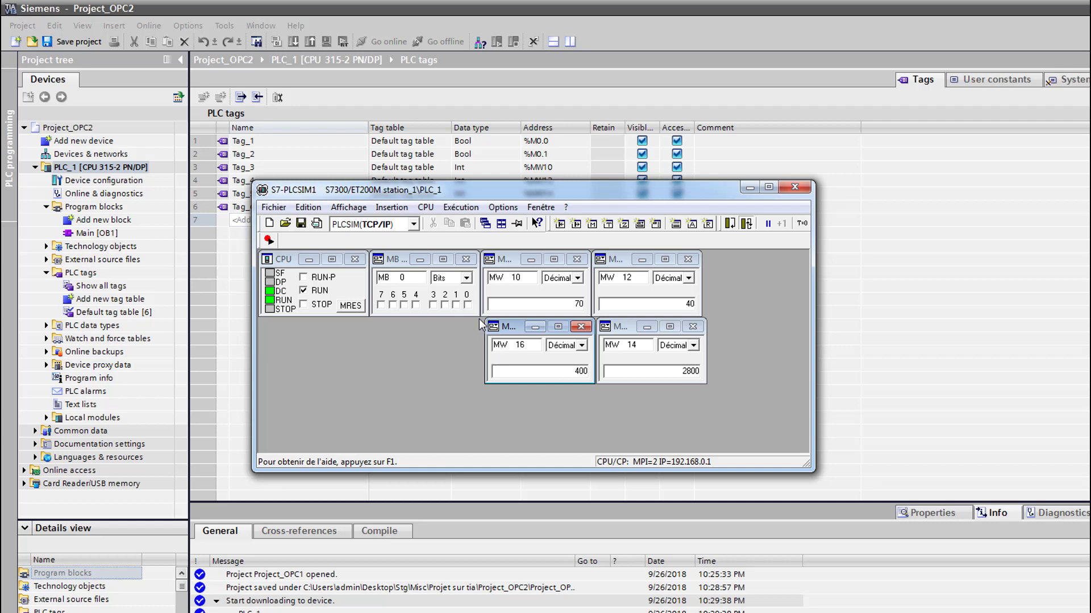
pyautogui.click(468, 306)
pyautogui.click(468, 306)
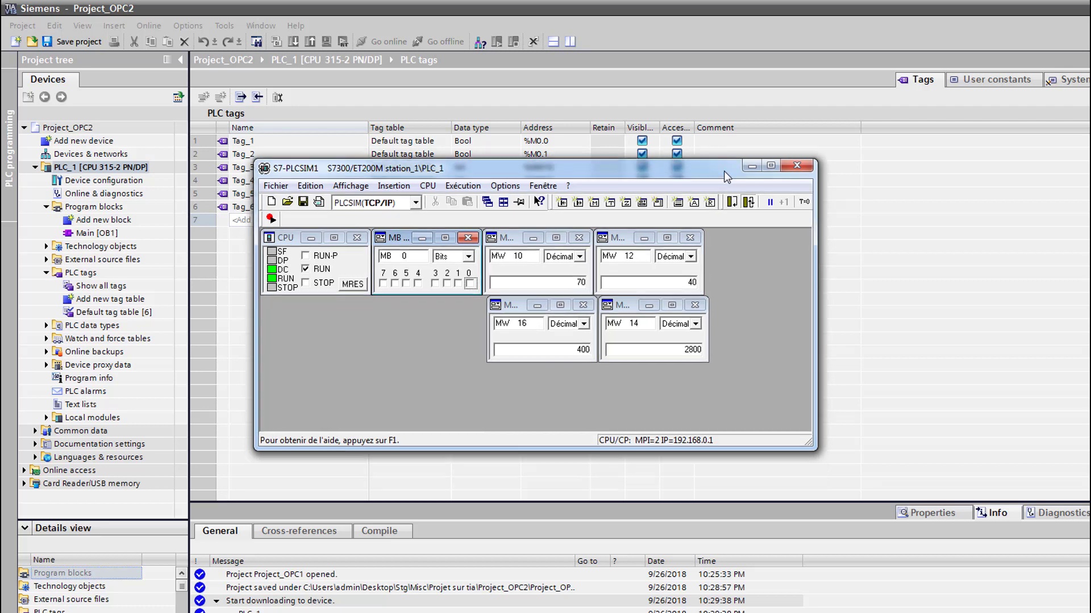
pyautogui.moveTo(729, 191); pyautogui.dragTo(734, 165)
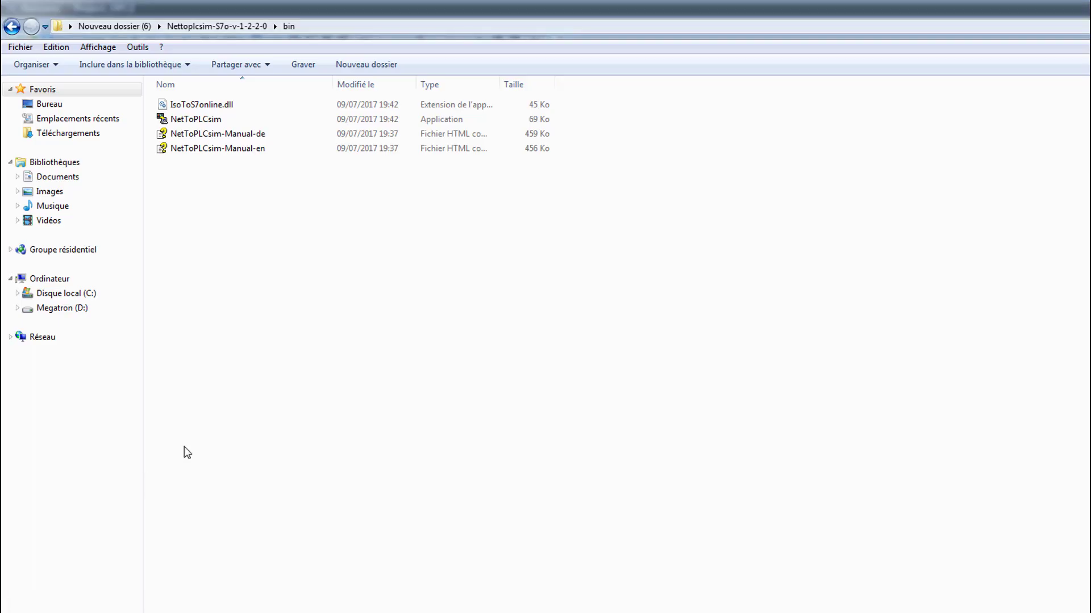
# - Run NetToPLCsim as administrator and free port 102
pyautogui.rightClick(174, 118)
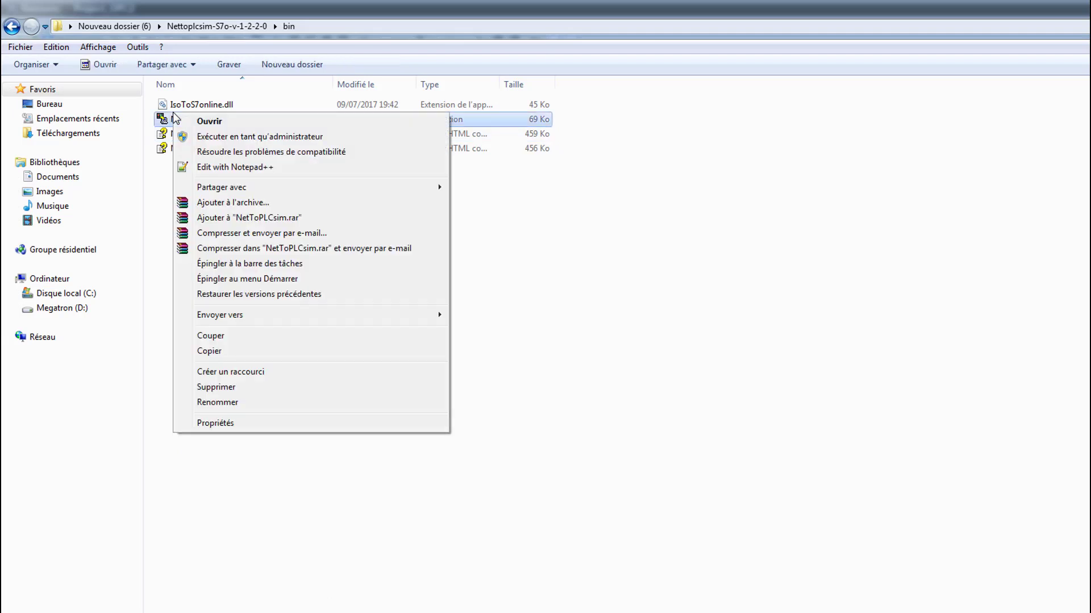
pyautogui.click(225, 138)
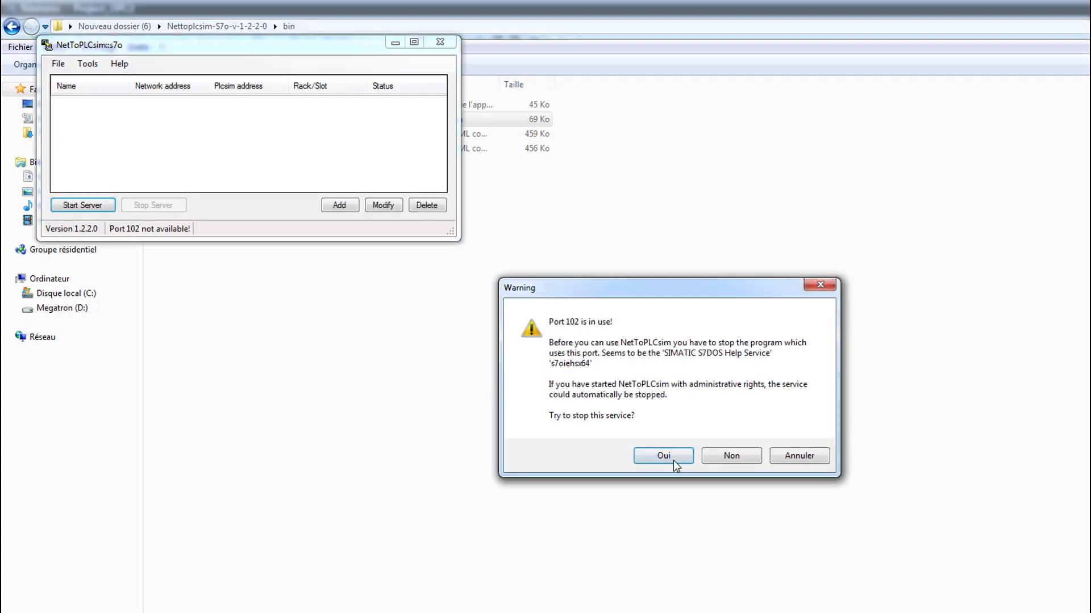
pyautogui.click(673, 461)
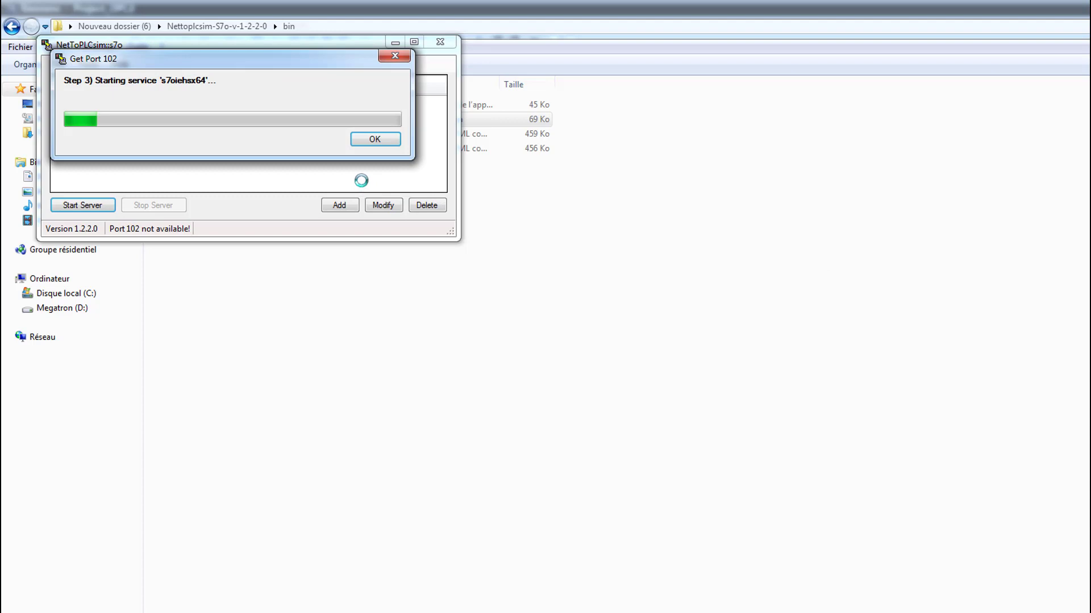
pyautogui.click(363, 144)
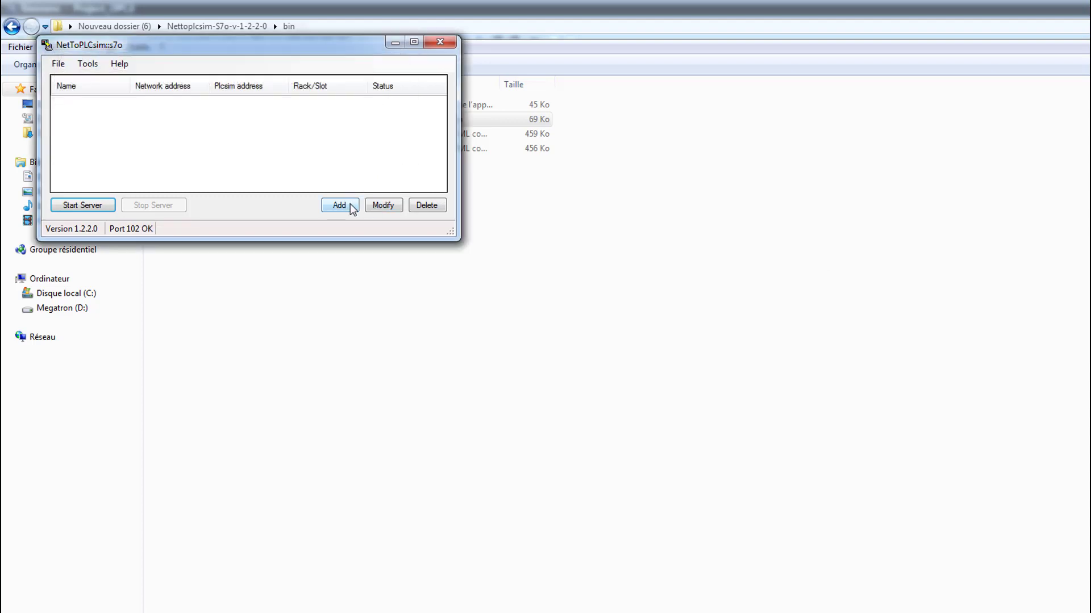
# - Add station PLC#001 mapping 192.168.1.105 to PLCSIM 192.168.0.1 and start the server
pyautogui.click(339, 205)
pyautogui.click(347, 152)
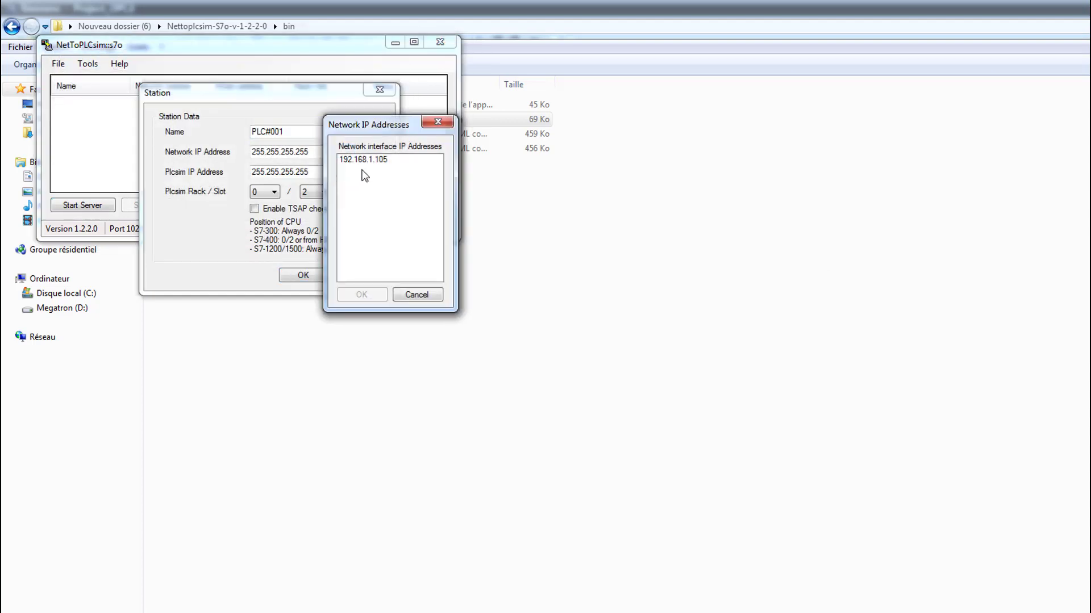
pyautogui.doubleClick(364, 159)
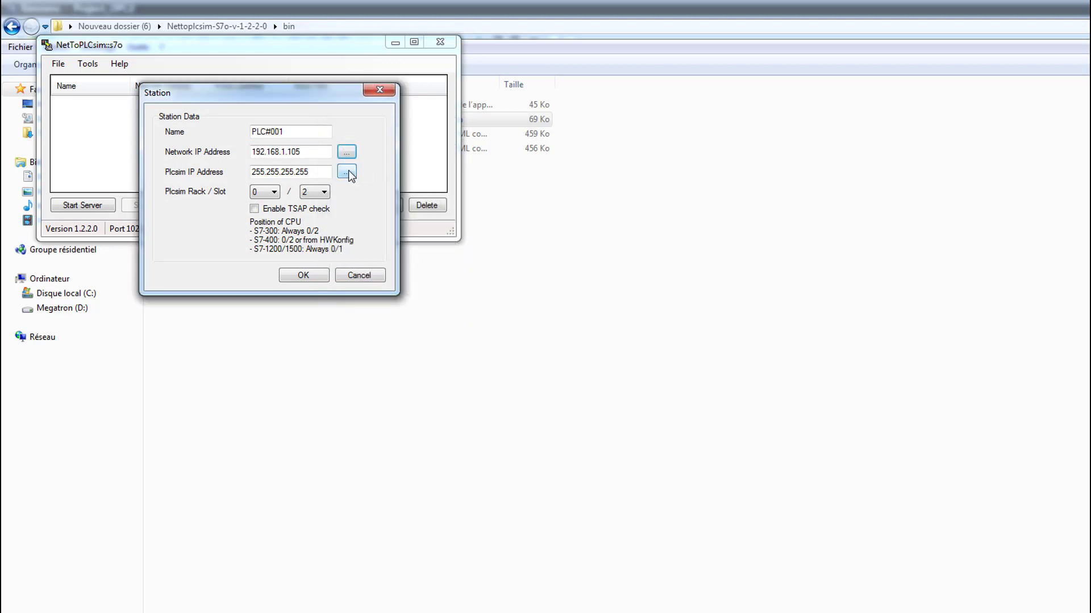
pyautogui.click(347, 172)
pyautogui.doubleClick(368, 180)
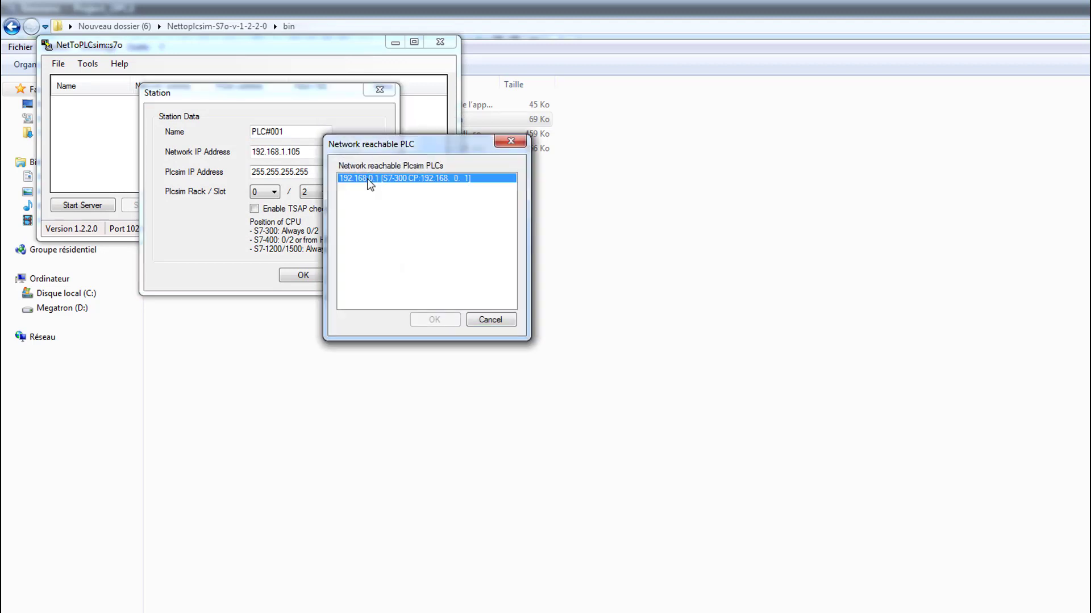
pyautogui.click(306, 278)
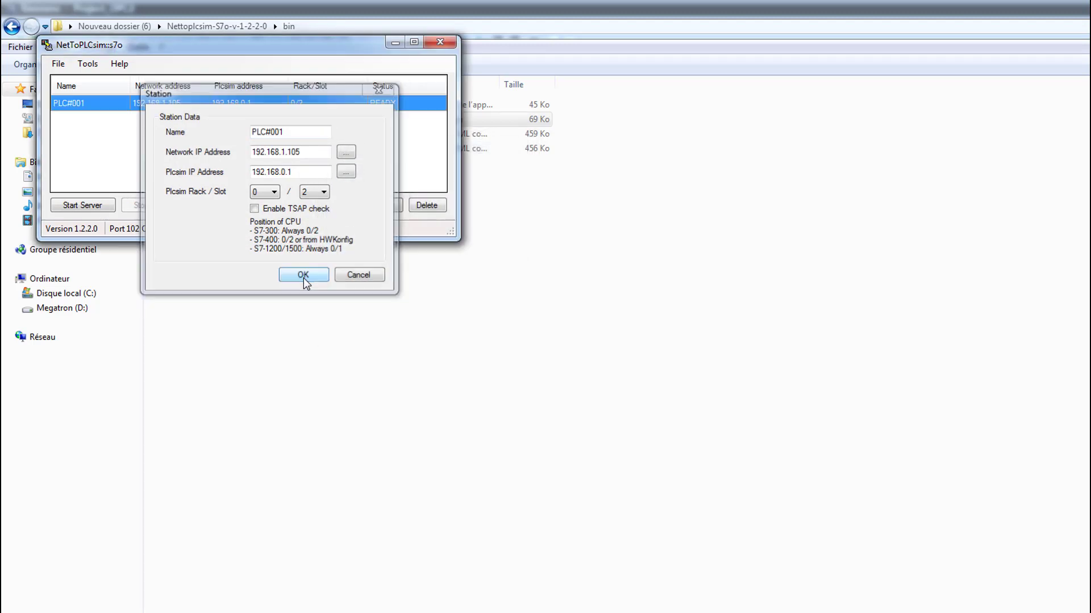
pyautogui.click(112, 213)
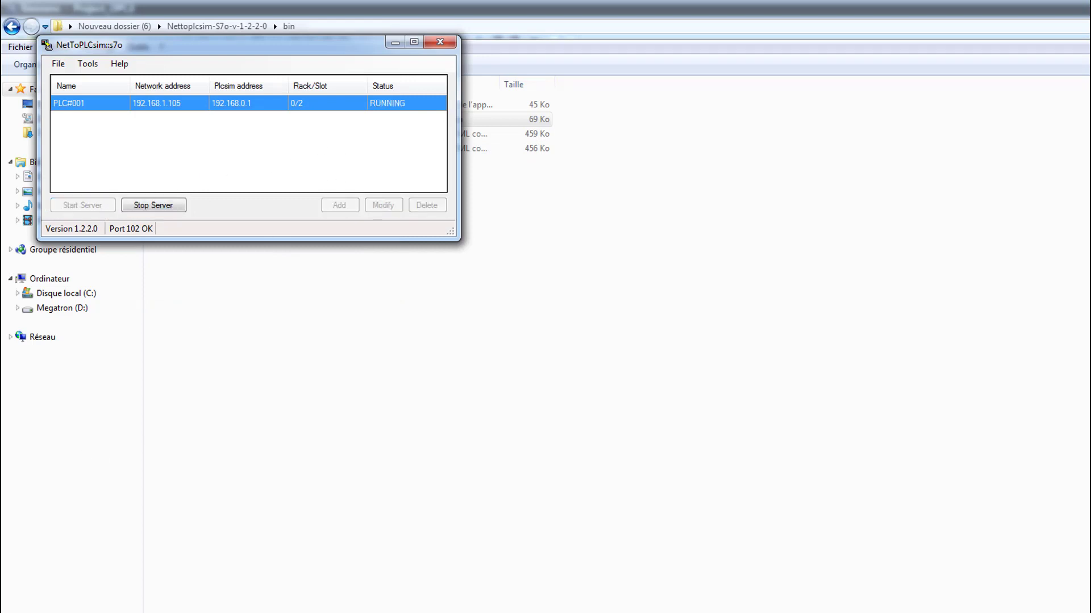
pyautogui.press('super')
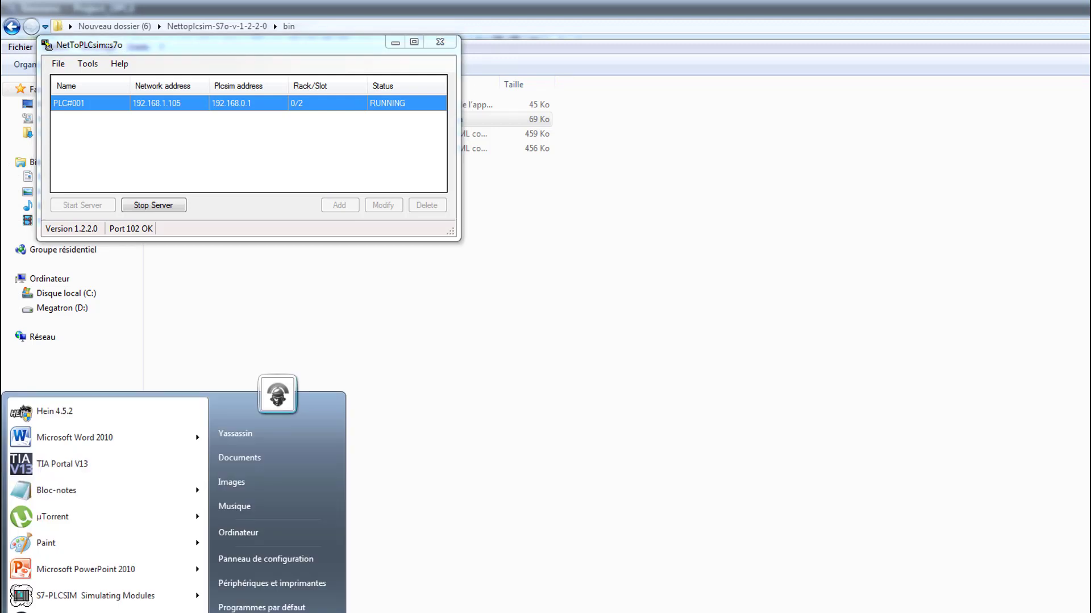
# - Launch KEPServerEX 6 Configuration and start a new empty project
pyautogui.write('kep')
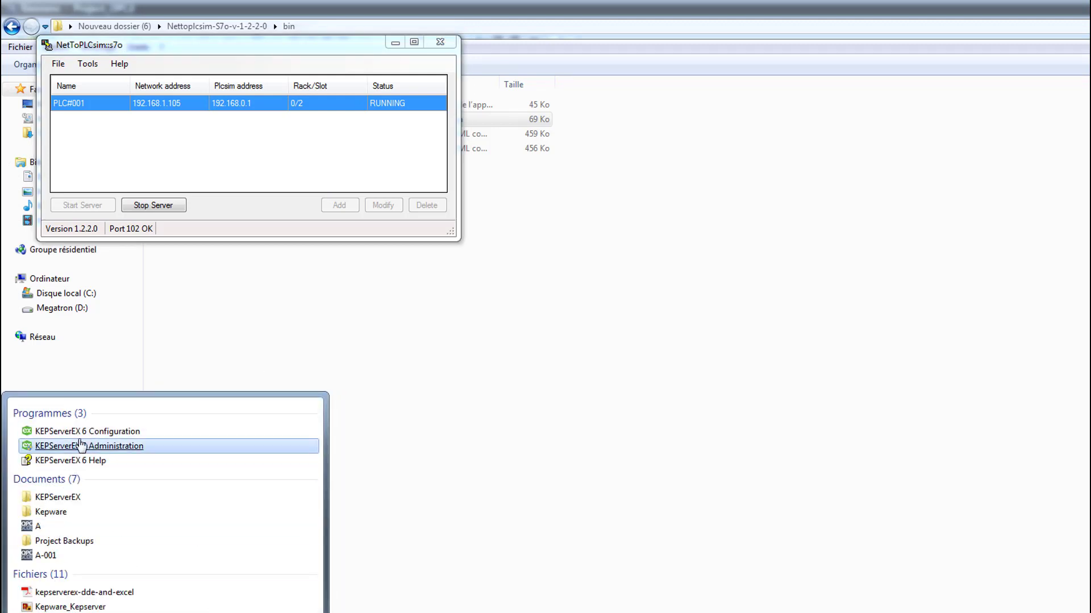
pyautogui.click(81, 445)
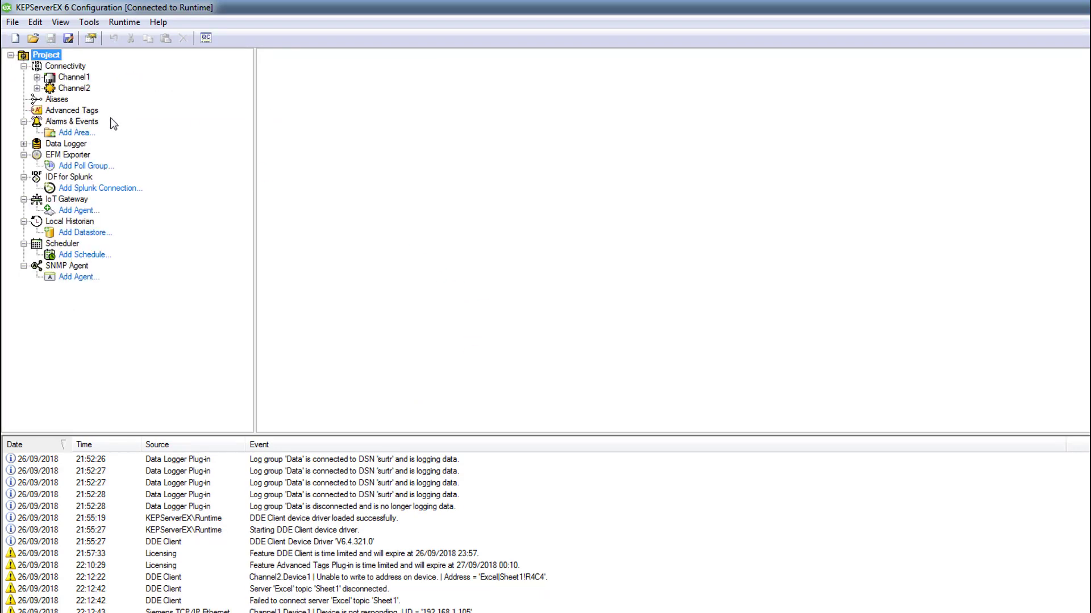
pyautogui.click(15, 39)
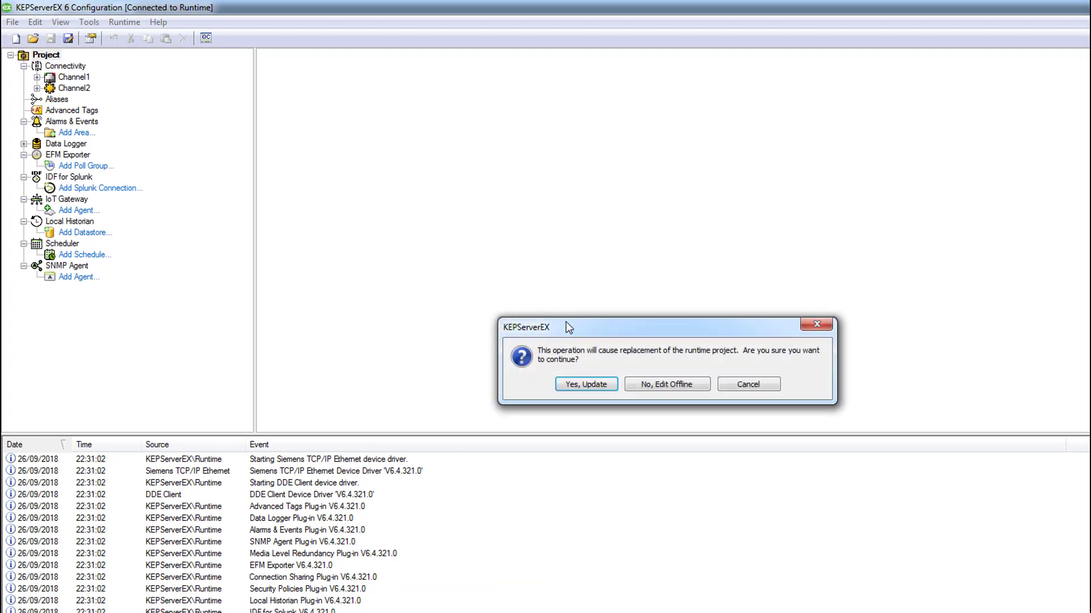
pyautogui.click(589, 387)
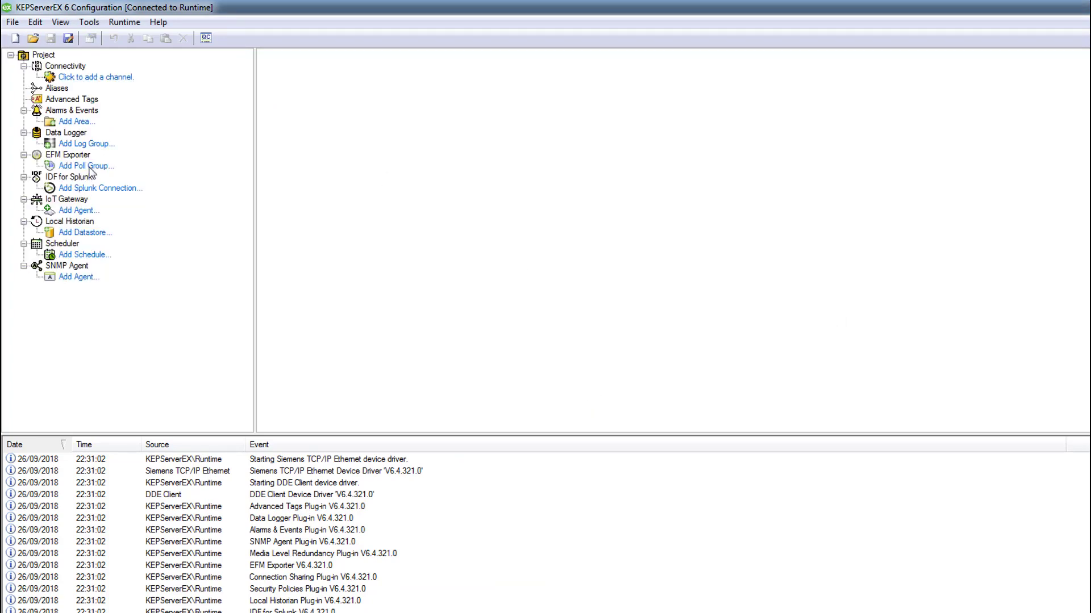
# - Create channel Channel1 with the Siemens TCP/IP Ethernet driver
pyautogui.click(107, 77)
pyautogui.click(539, 302)
pyautogui.moveTo(717, 349); pyautogui.dragTo(717, 431)
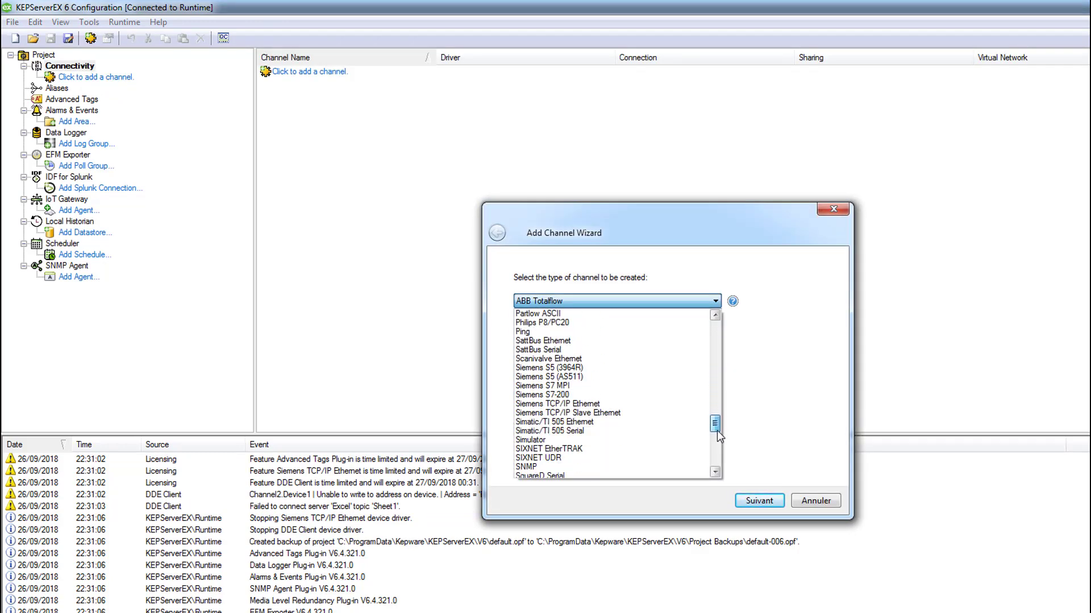
pyautogui.click(610, 405)
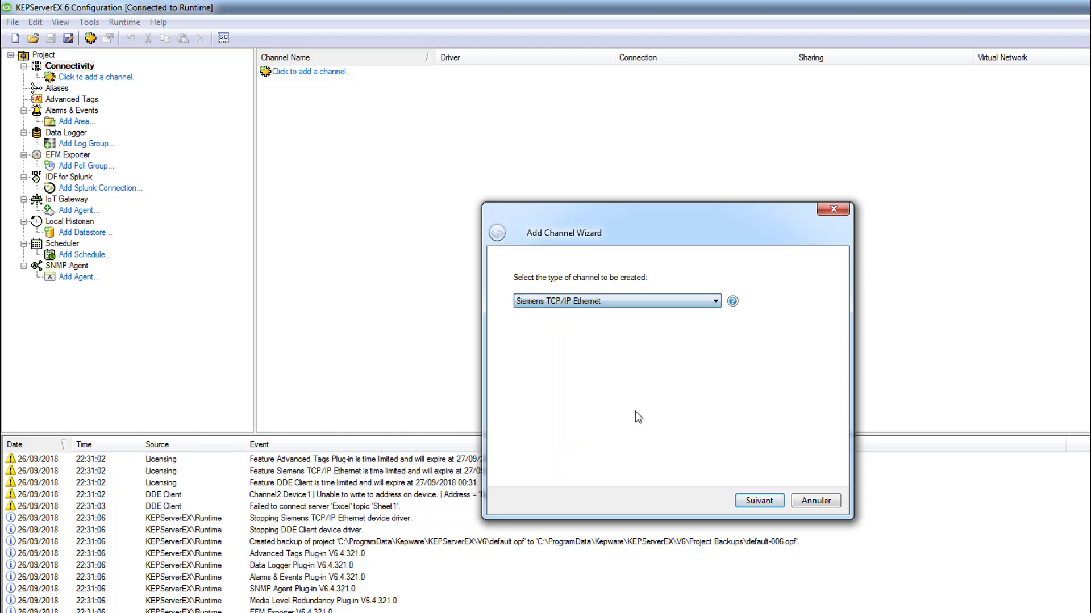
pyautogui.click(755, 506)
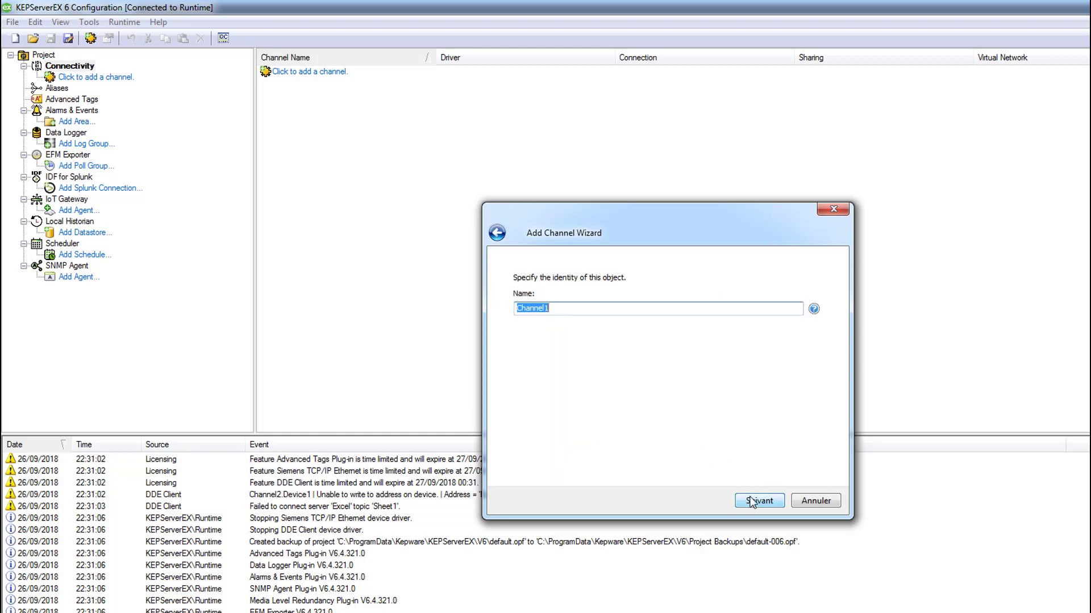
pyautogui.click(751, 502)
# - Bind Channel1 to the Intel Centrino adapter, keep default settings, and finish
pyautogui.click(795, 310)
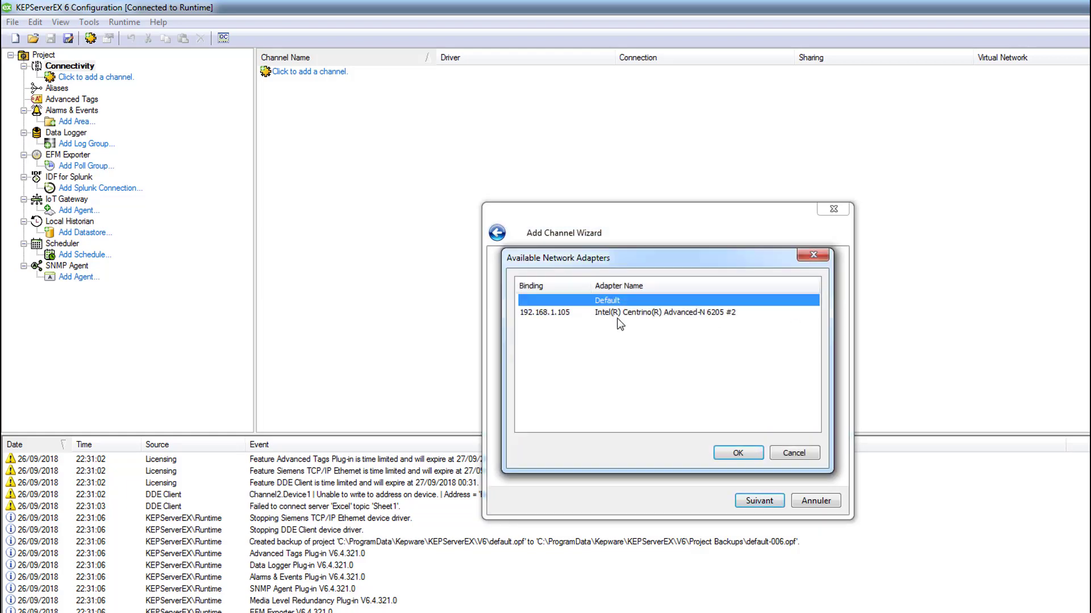
pyautogui.click(617, 315)
pyautogui.click(737, 453)
pyautogui.click(764, 503)
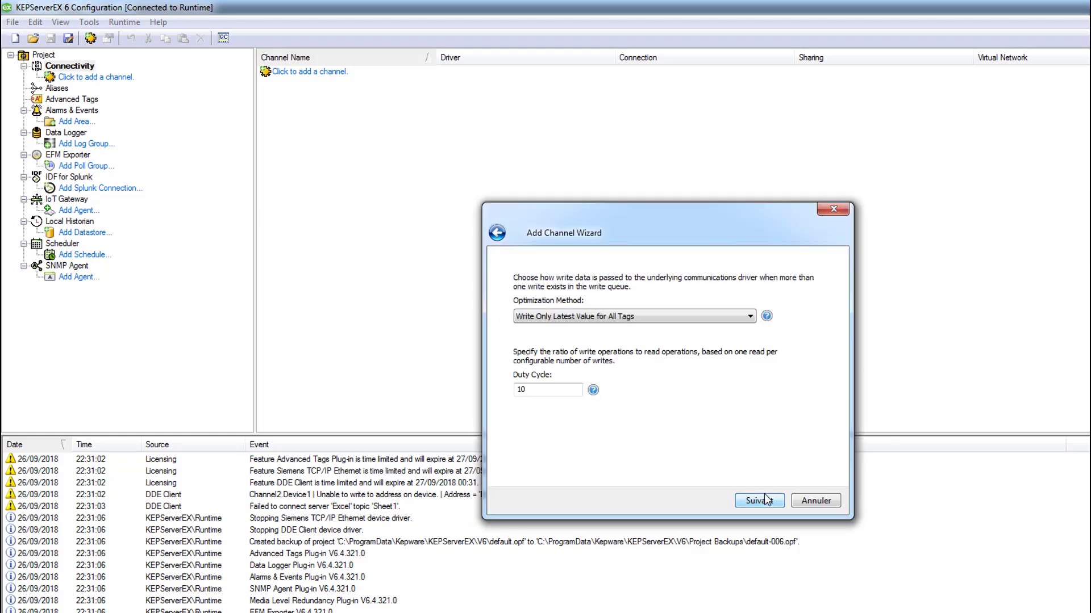
pyautogui.click(756, 503)
pyautogui.click(759, 502)
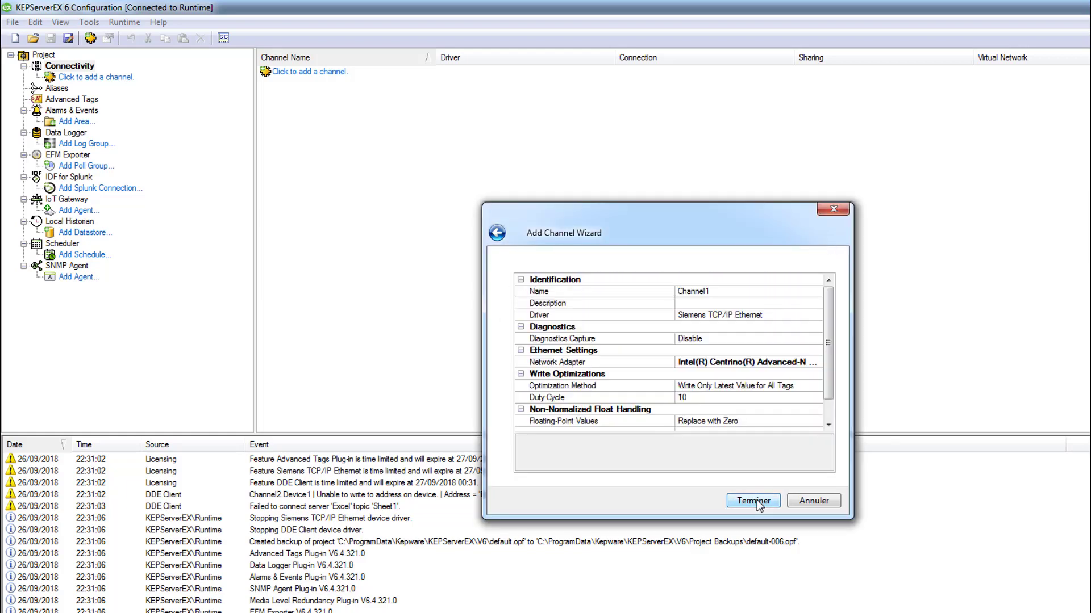
pyautogui.click(755, 501)
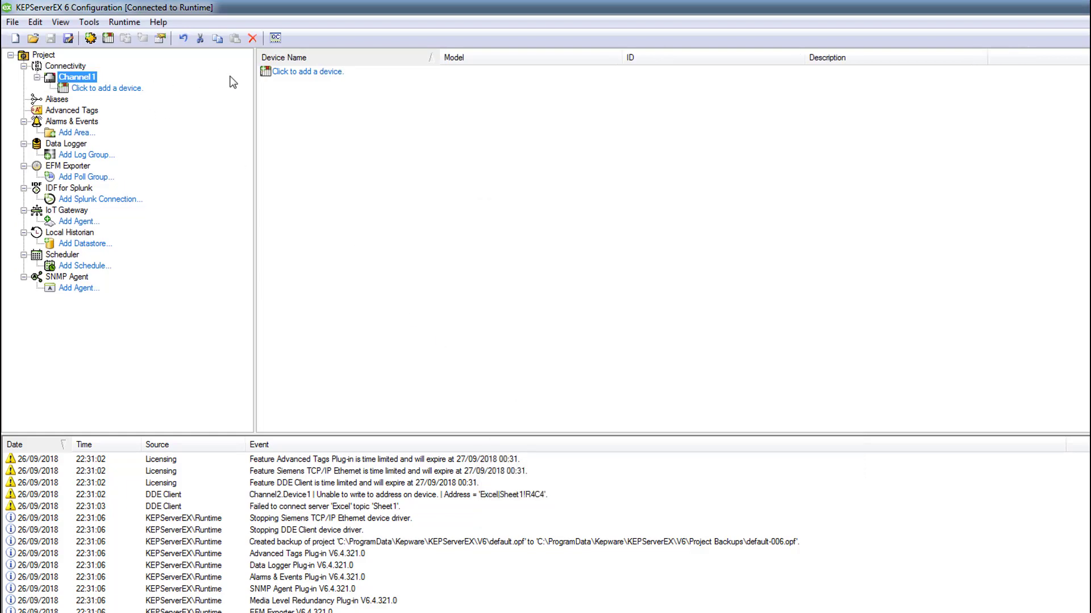
# - Add device Device1 under Channel1 as model S7-300 with ID 192.168.1.105
pyautogui.click(278, 75)
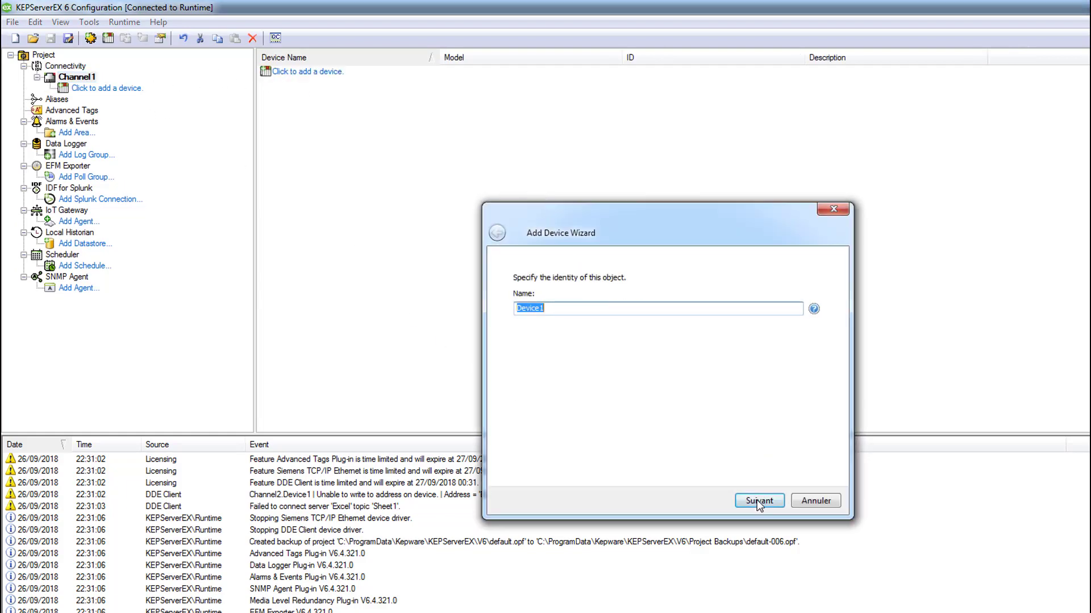
pyautogui.click(758, 502)
pyautogui.click(591, 316)
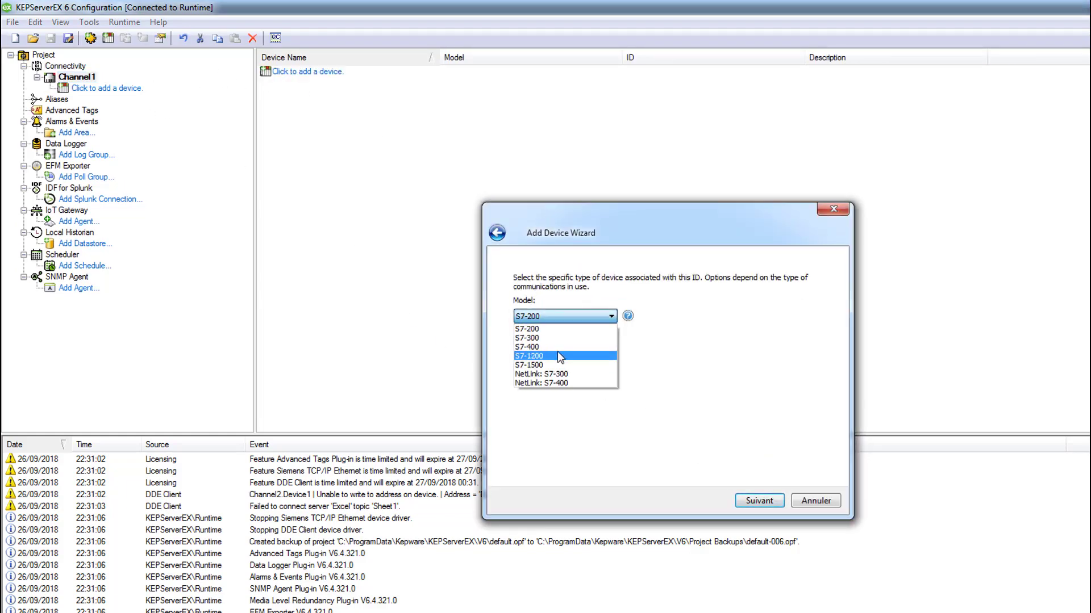
pyautogui.click(554, 338)
pyautogui.click(759, 501)
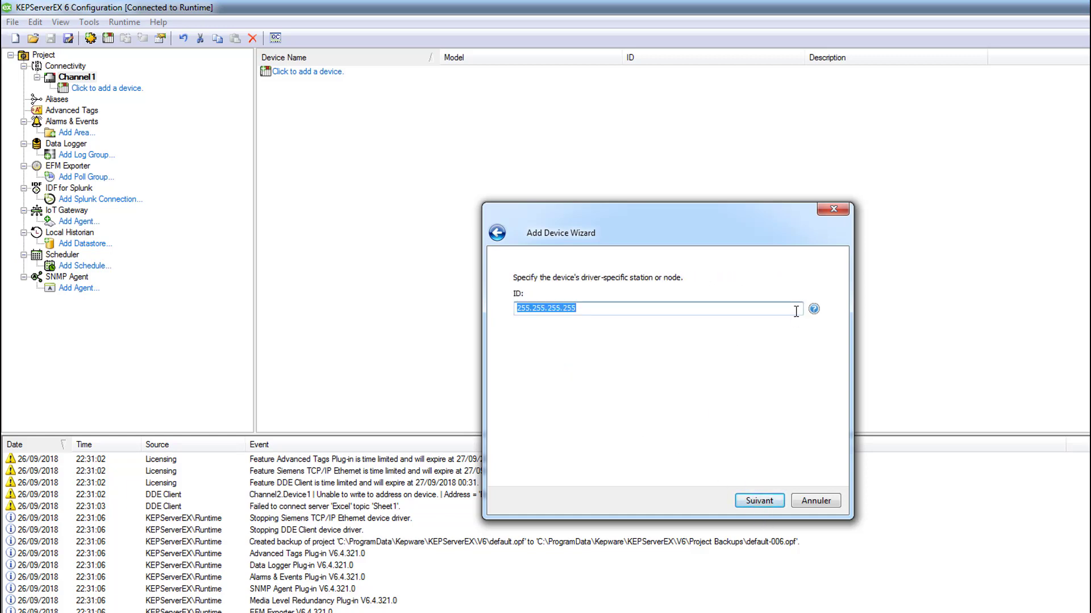
pyautogui.write('192.168.')
pyautogui.hotkey('alt', 'Tab')
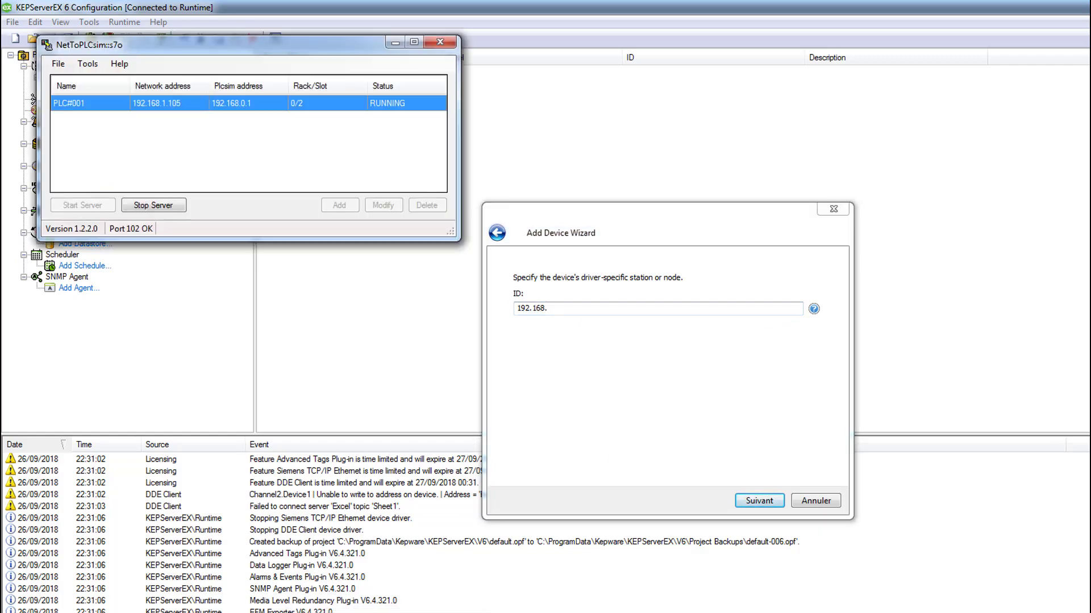
pyautogui.hotkey('alt', 'Tab')
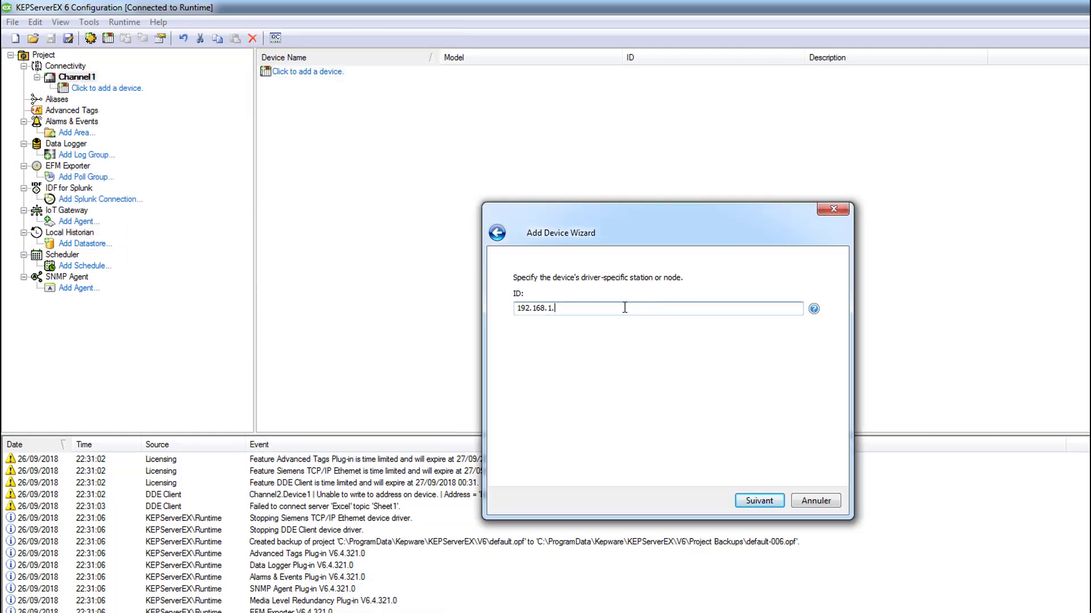
pyautogui.click(753, 501)
# - Accept default device settings, finish Device1, and display its empty tag list
pyautogui.click(753, 502)
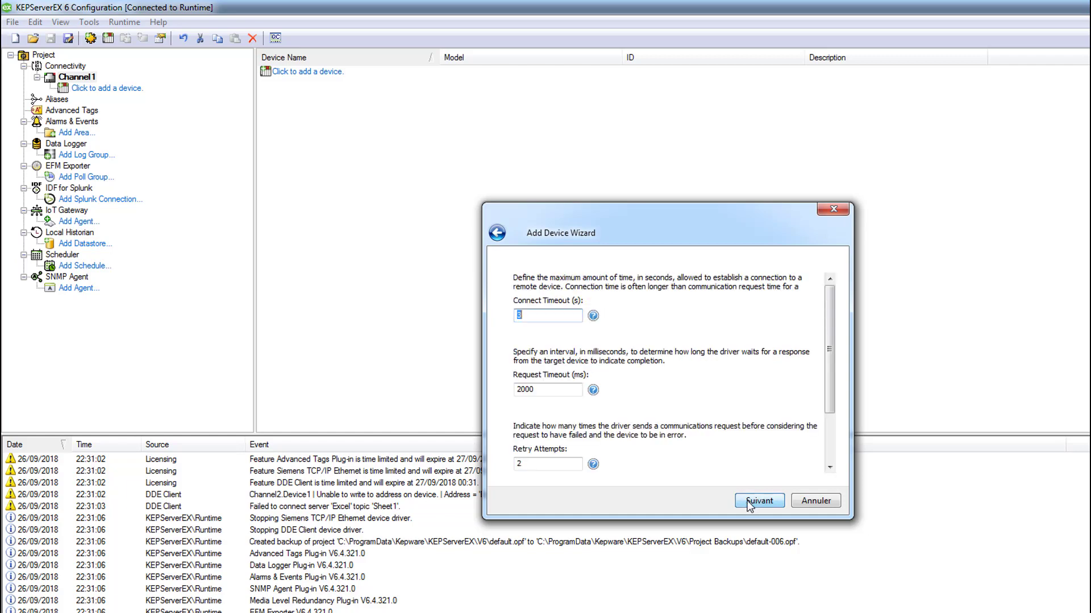
pyautogui.click(747, 505)
pyautogui.click(749, 504)
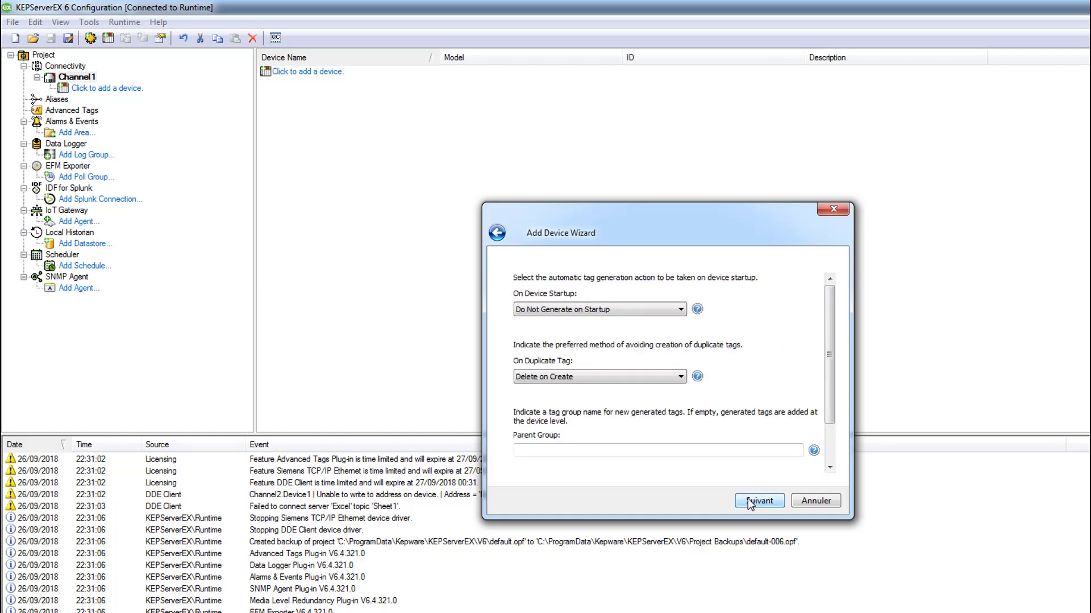
pyautogui.click(750, 504)
pyautogui.click(750, 503)
pyautogui.click(750, 504)
pyautogui.click(751, 504)
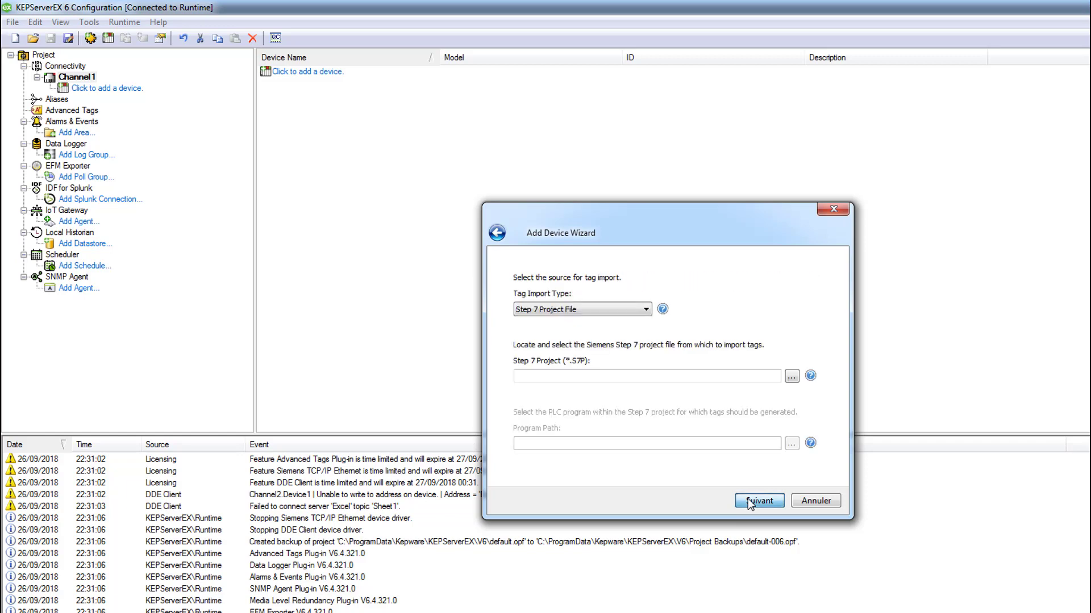
pyautogui.click(750, 504)
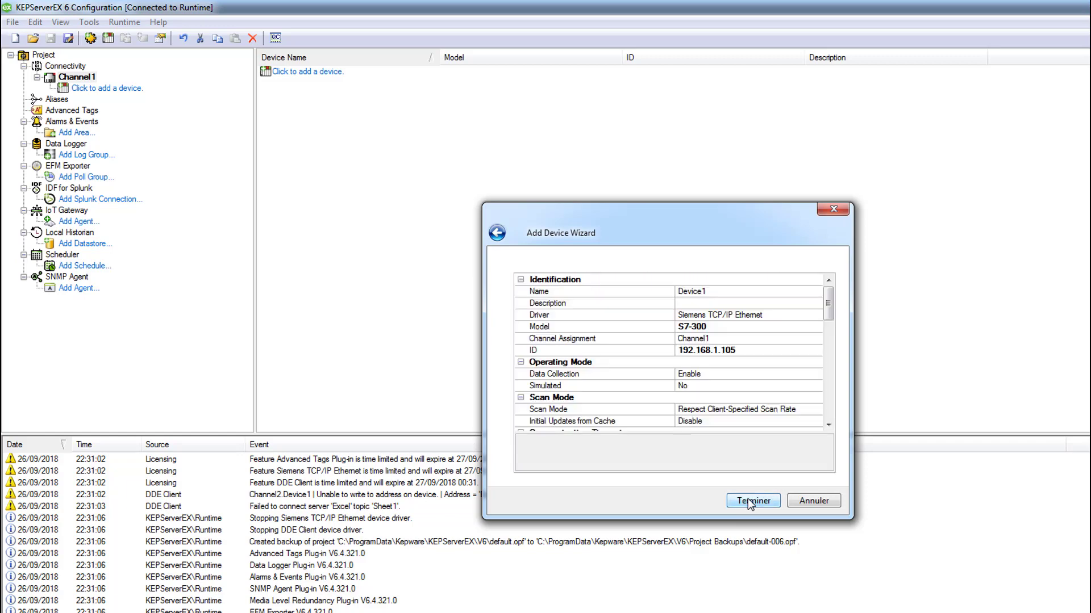
pyautogui.click(750, 504)
pyautogui.click(94, 88)
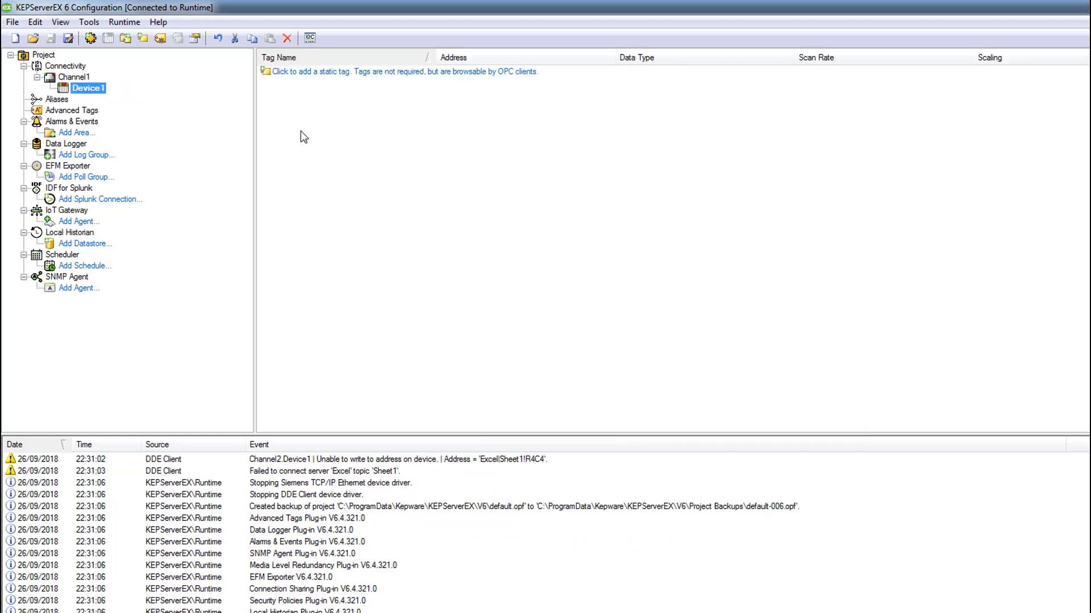
# - Create Boolean tags Var1 at M0.0 and Var2 at M0.1
pyautogui.click(405, 72)
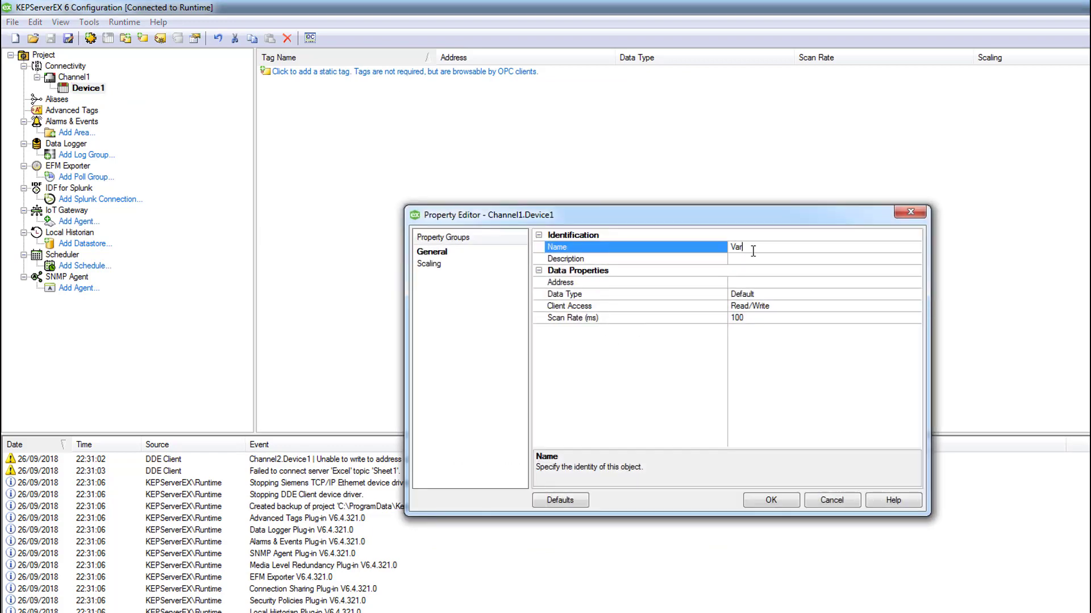
pyautogui.click(774, 284)
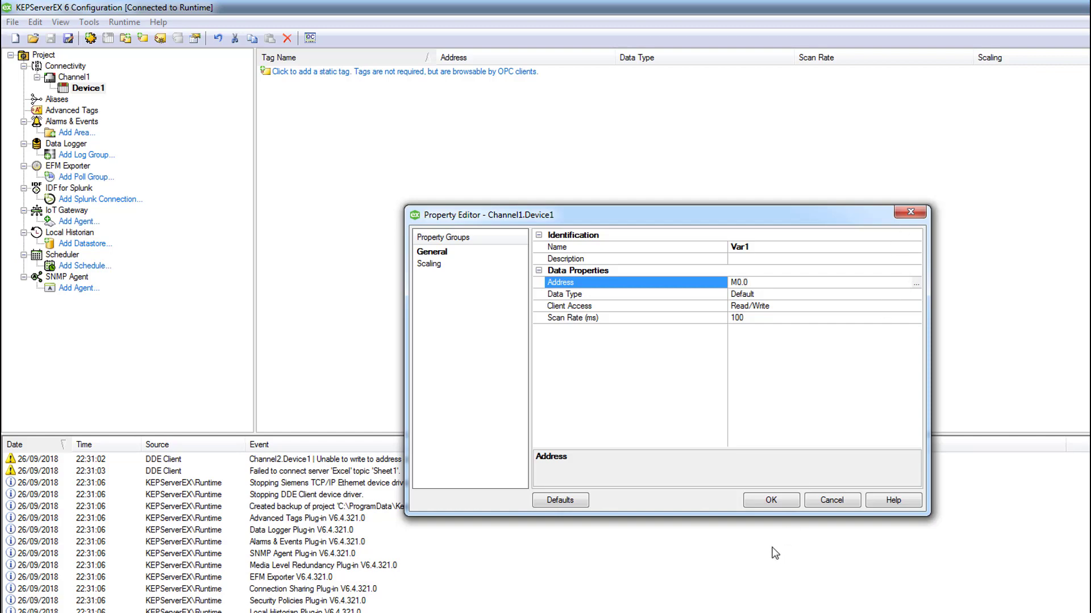
pyautogui.click(770, 500)
pyautogui.rightClick(427, 178)
pyautogui.click(452, 188)
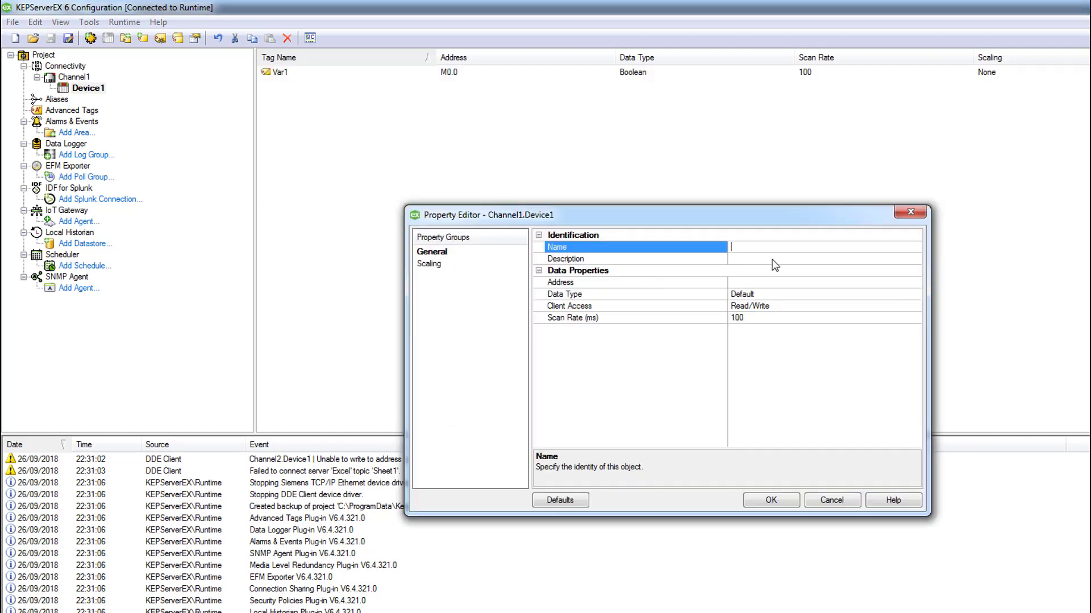
pyautogui.write('Var2')
pyautogui.press('Tab')
pyautogui.press('Tab')
pyautogui.write('M0.1')
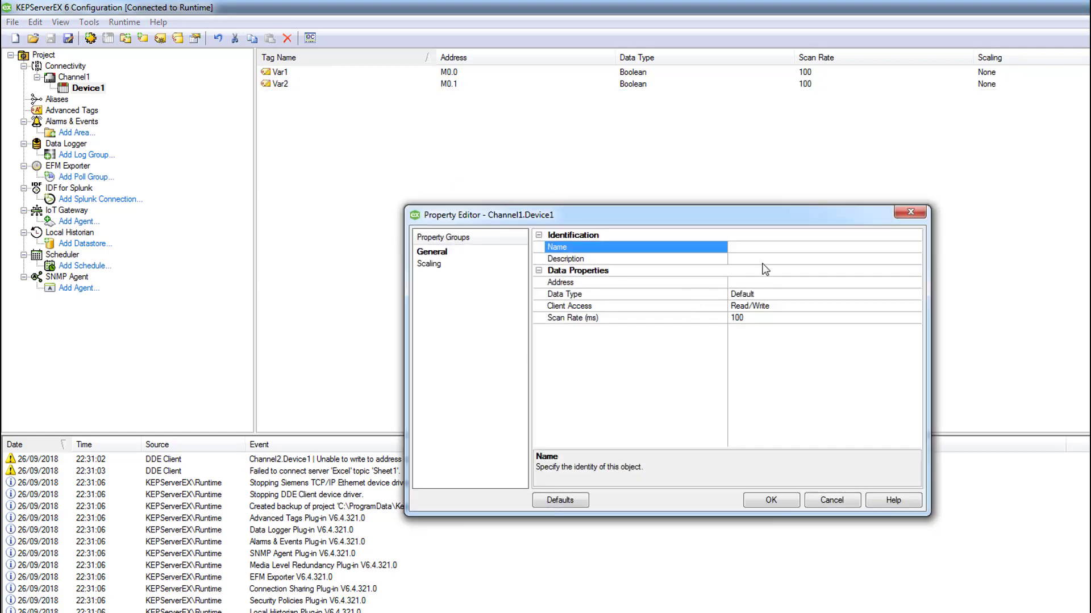
# - Create Word tags Val1 at MW10 and Val2 at MW12
pyautogui.write('Val1')
pyautogui.press('Tab')
pyautogui.press('Tab')
pyautogui.click(762, 504)
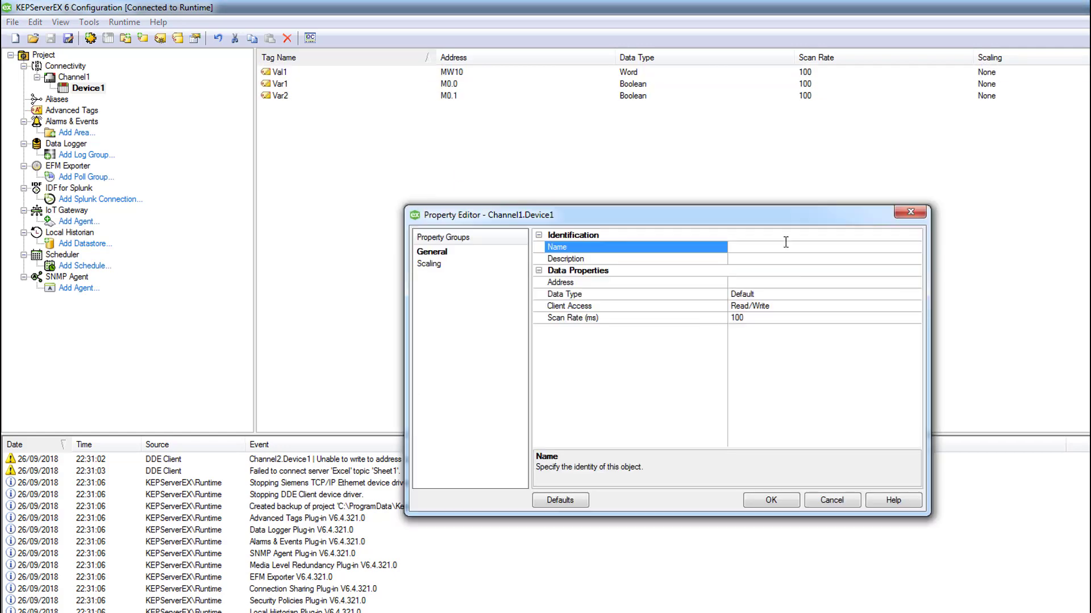
pyautogui.write('Val2')
pyautogui.press('Tab')
pyautogui.press('Tab')
pyautogui.write('MW12')
pyautogui.press('Return')
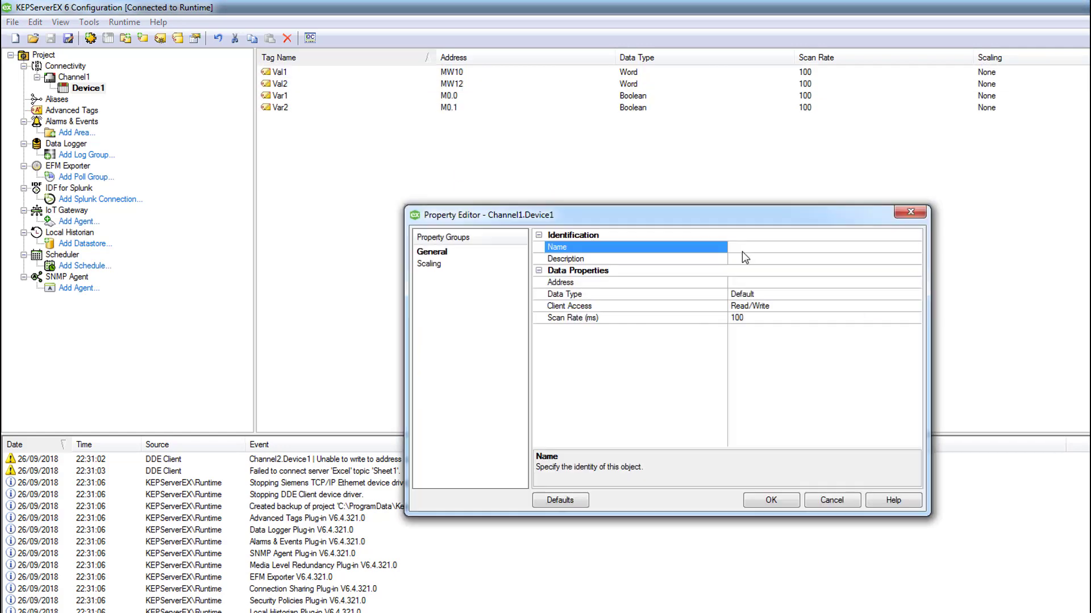
# - Create Word tags Val3 at MW14 and Val4 at MW16
pyautogui.write('Val3')
pyautogui.press('Tab')
pyautogui.press('Tab')
pyautogui.write('MW14')
pyautogui.press('Return')
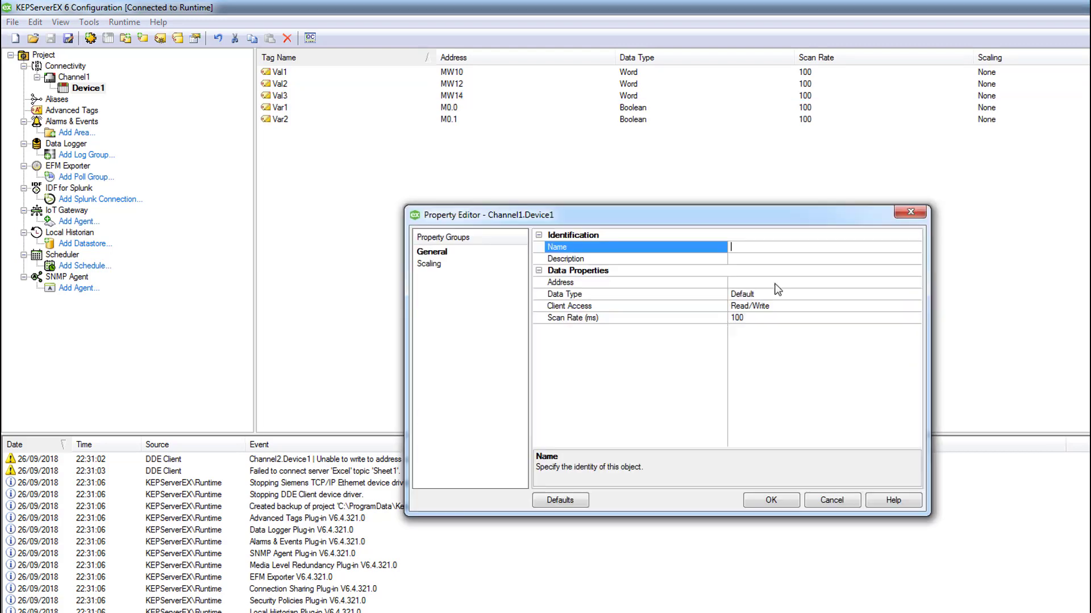
pyautogui.write('Val4')
pyautogui.press('Tab')
pyautogui.press('Tab')
pyautogui.write('MW16')
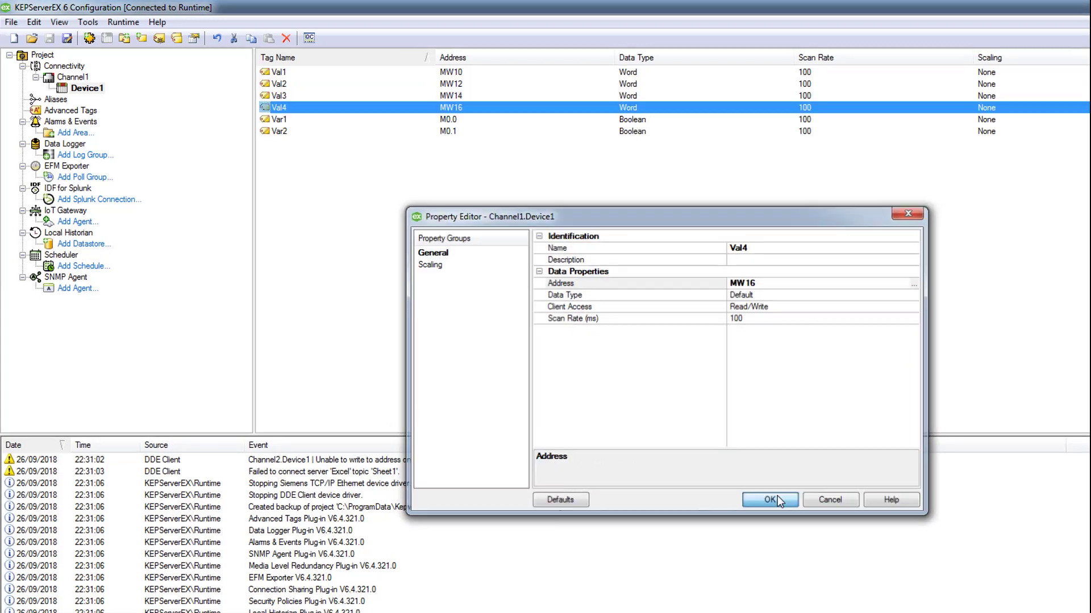
pyautogui.click(775, 497)
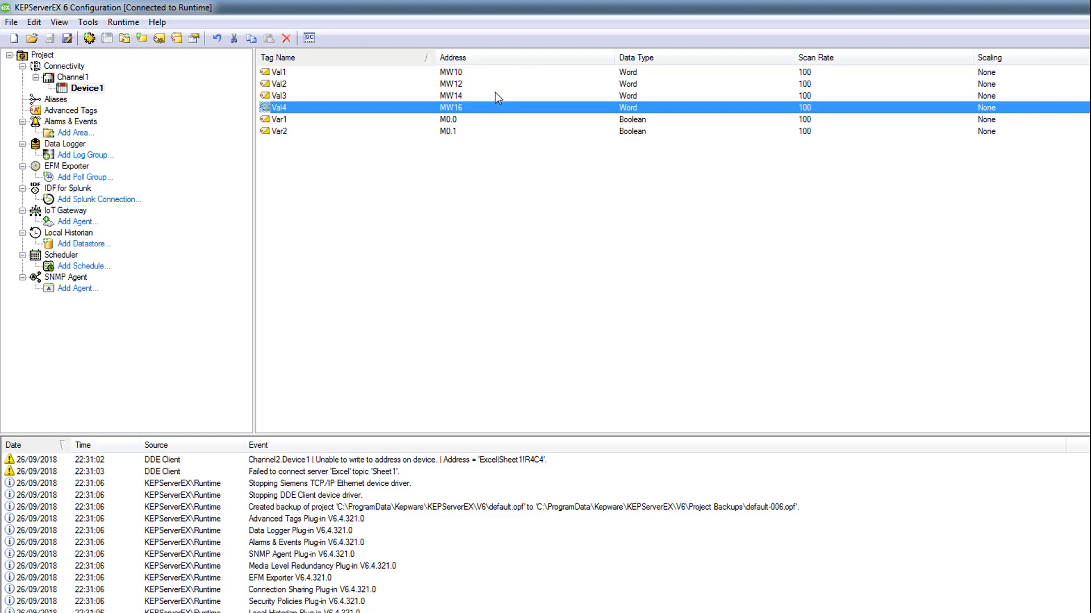
# - Check in OPC Quick Client that Device1's Val1–Val4 read 70, 40, 2800, 400 with Good quality
pyautogui.click(96, 90)
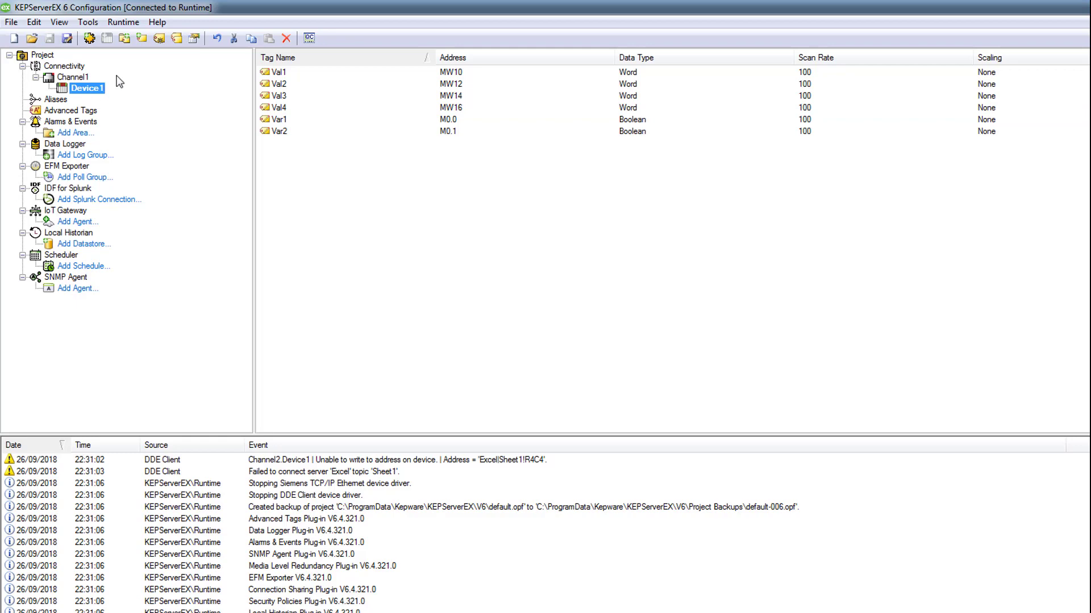
pyautogui.click(309, 38)
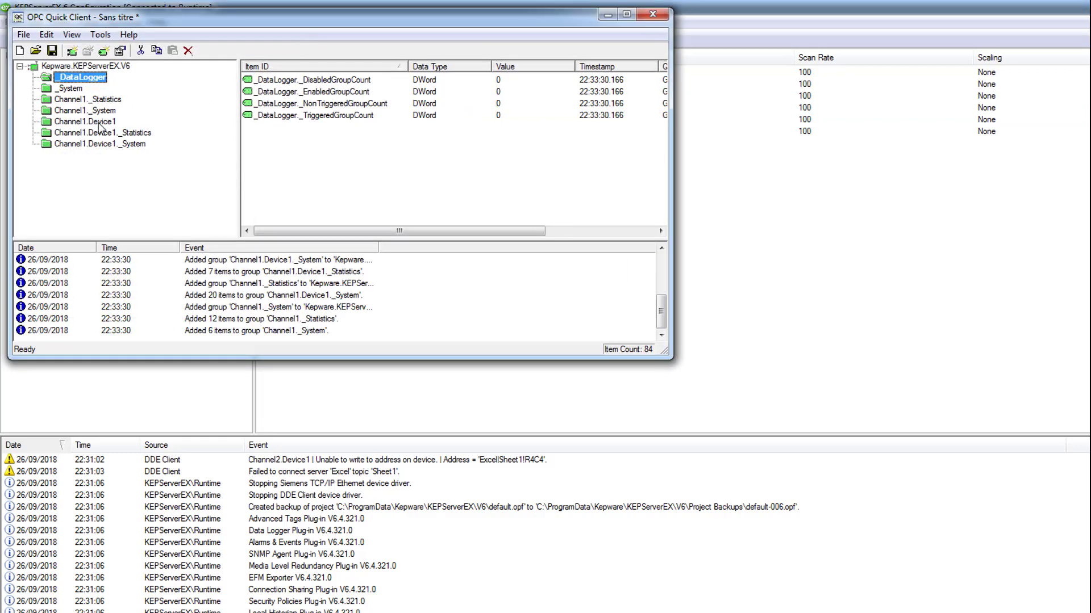
pyautogui.click(99, 122)
pyautogui.moveTo(436, 227); pyautogui.dragTo(543, 223)
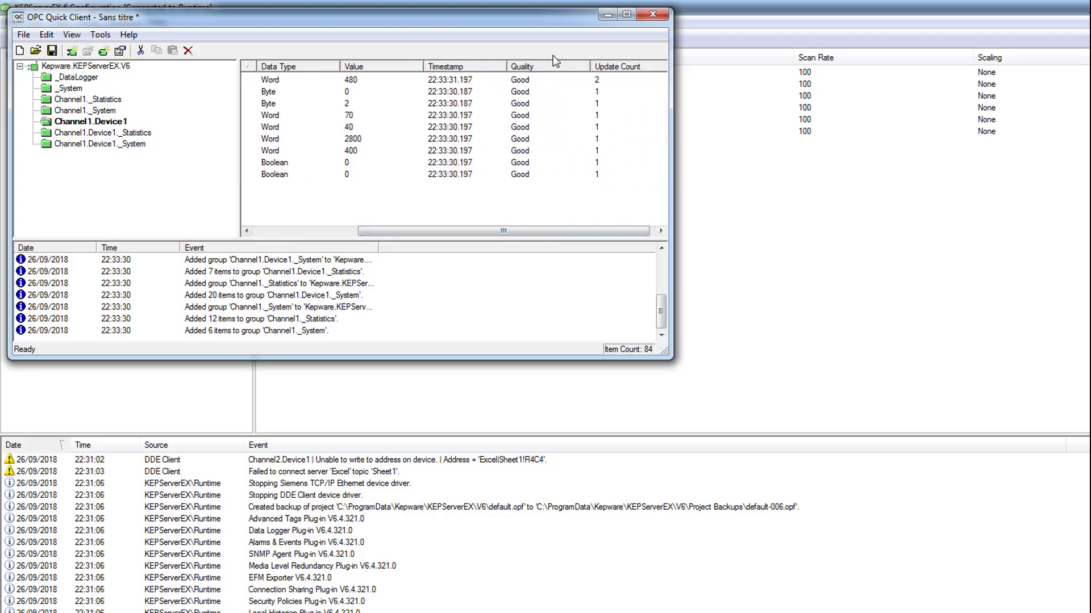
pyautogui.moveTo(588, 229); pyautogui.dragTo(498, 242)
pyautogui.moveTo(669, 357); pyautogui.dragTo(870, 447)
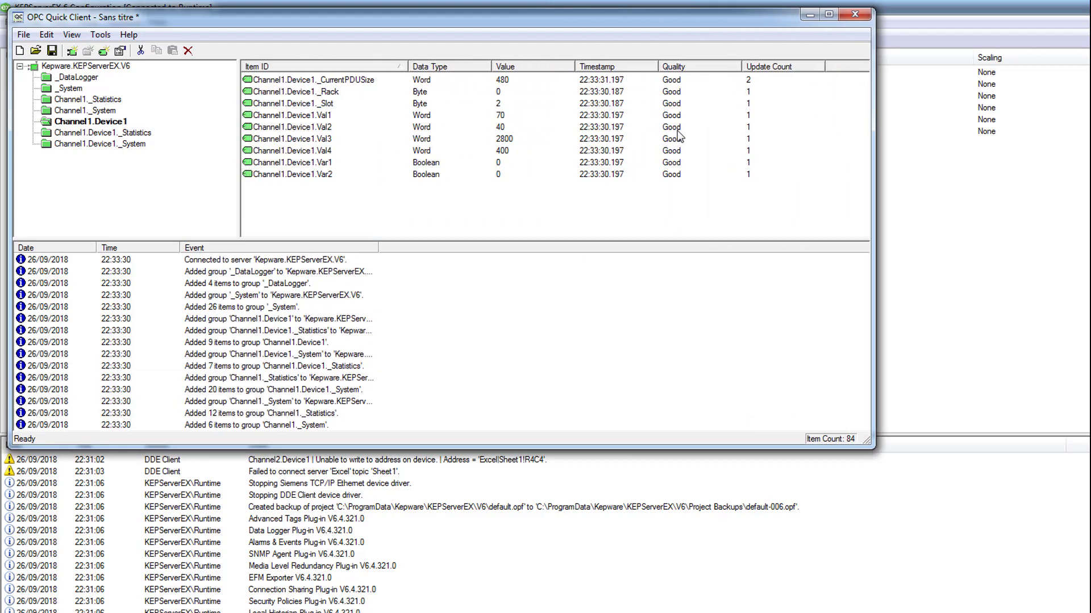
# - Close the Quick Client without saving and bring up Device1's context menu
pyautogui.click(854, 15)
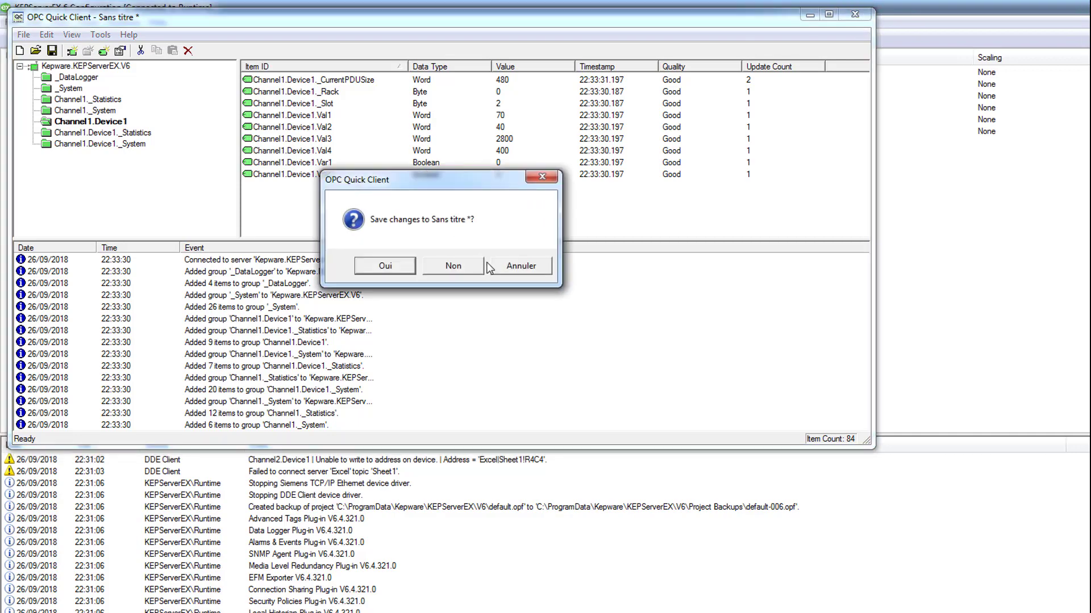
pyautogui.click(476, 268)
pyautogui.rightClick(90, 91)
# - Change Device1's ID to 192.168.1.106 in its properties and apply it
pyautogui.click(151, 239)
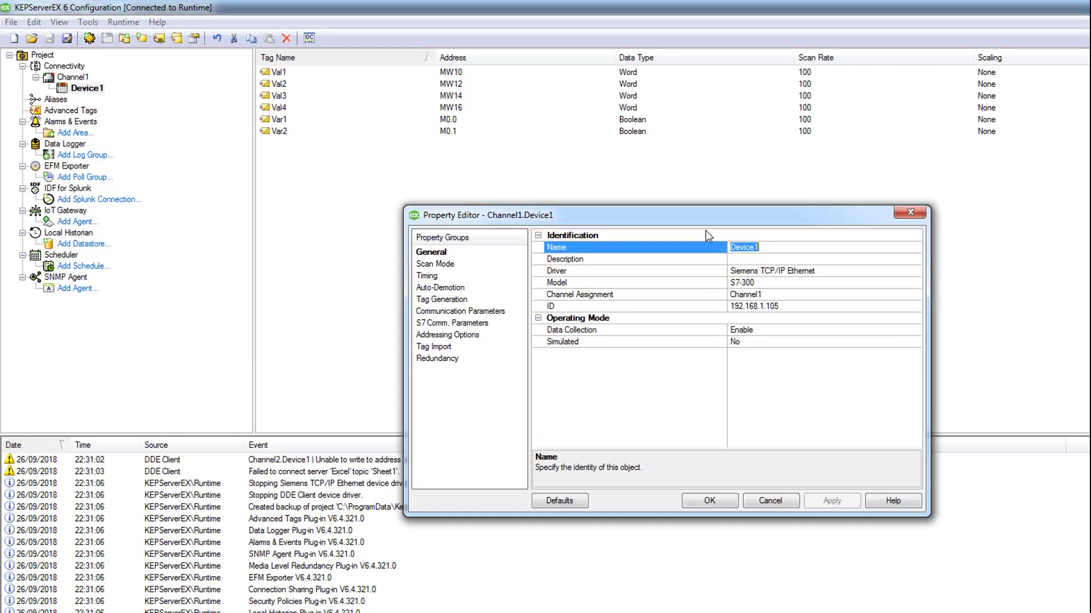
pyautogui.click(790, 305)
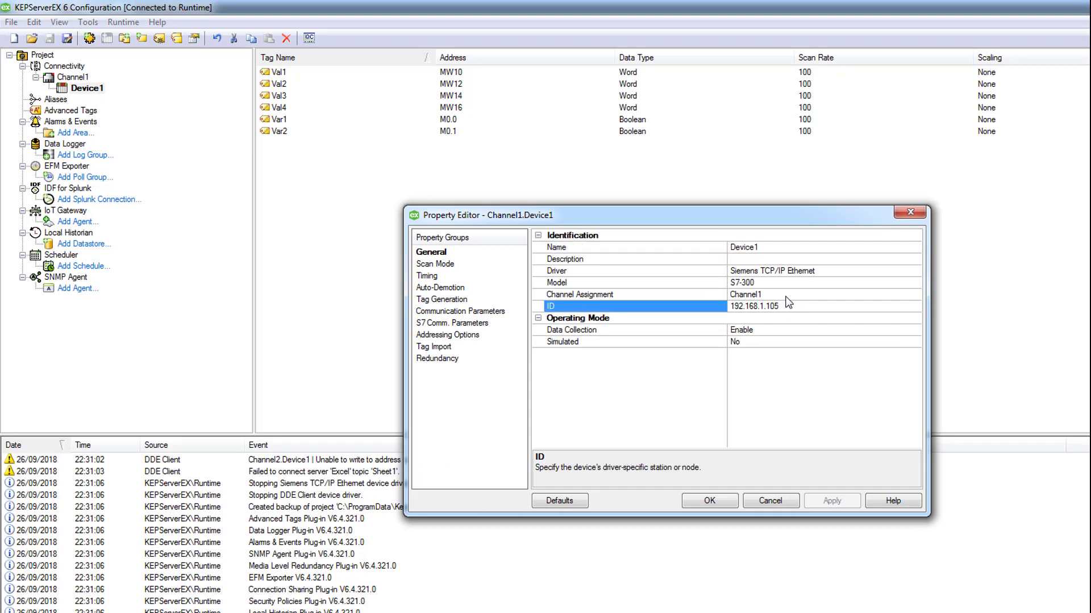
pyautogui.press('BackSpace')
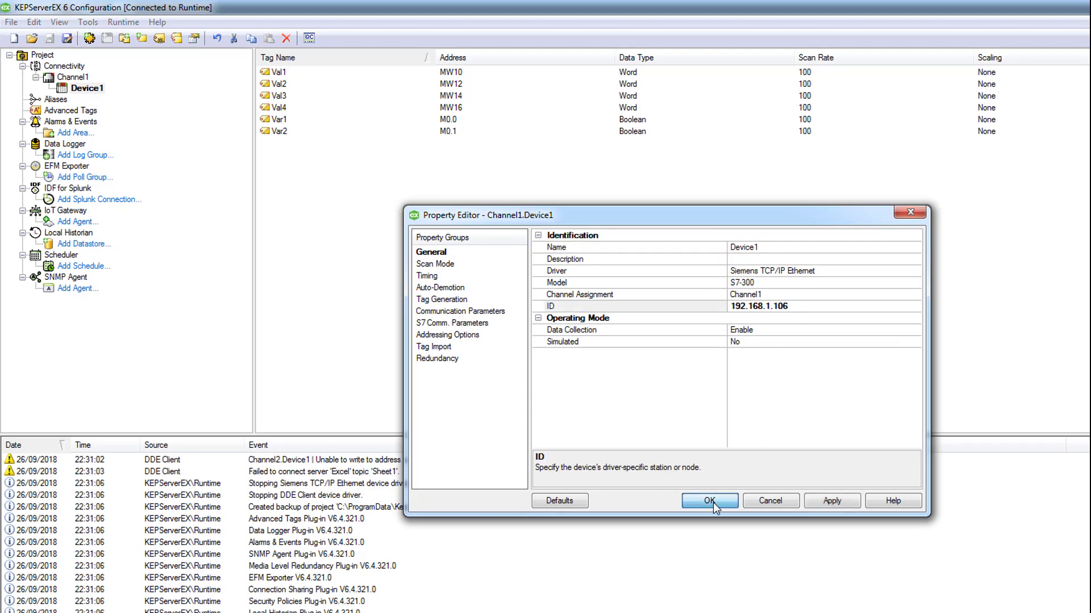
pyautogui.click(713, 504)
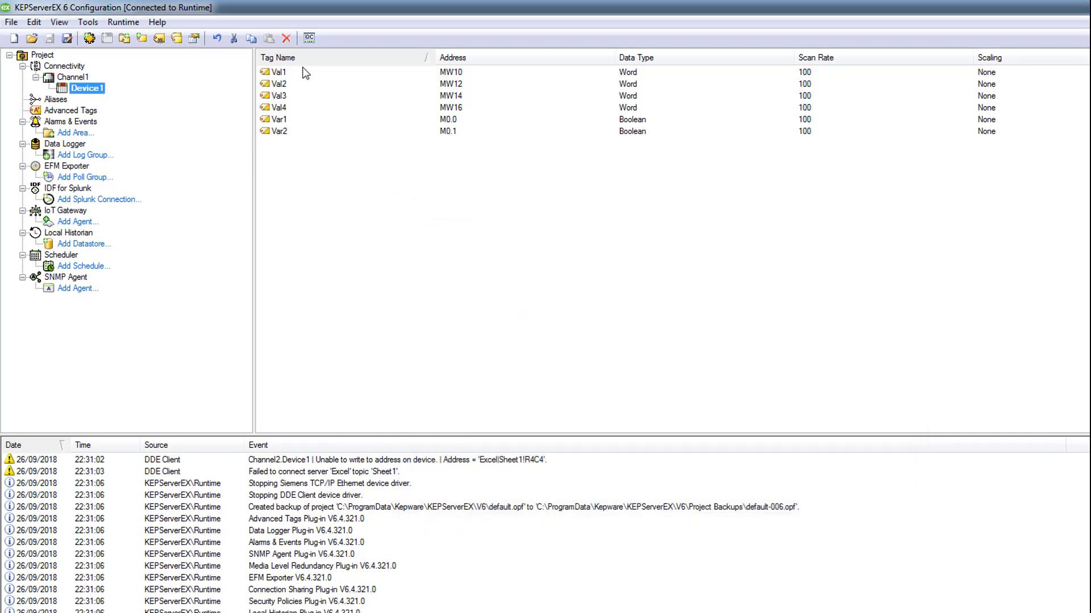
# - Confirm in OPC Quick Client that Device1's tags now read Bad quality, then close it unsaved
pyautogui.click(309, 38)
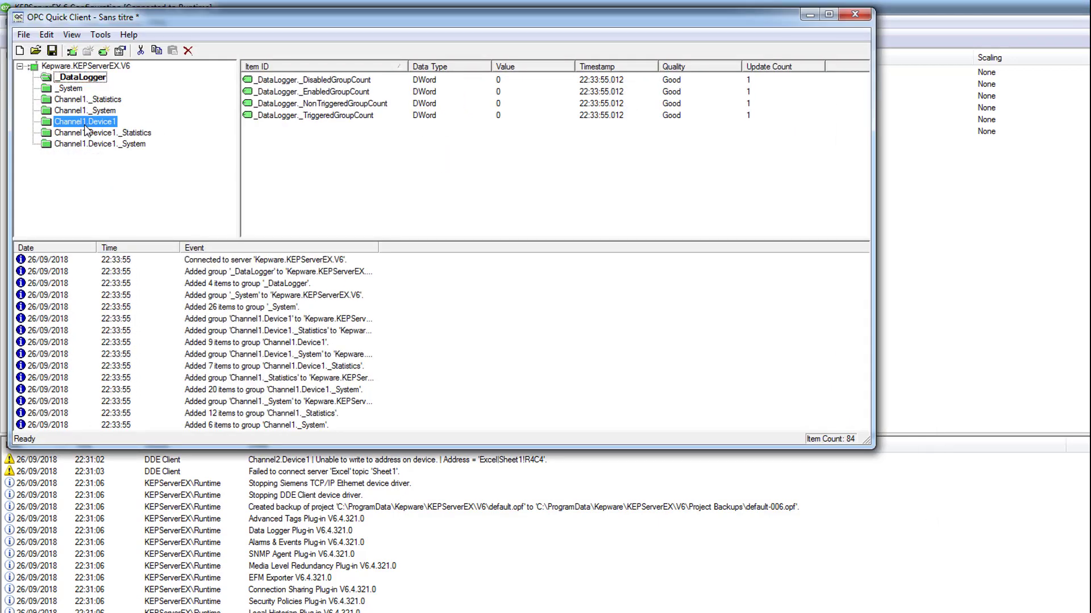
pyautogui.click(85, 124)
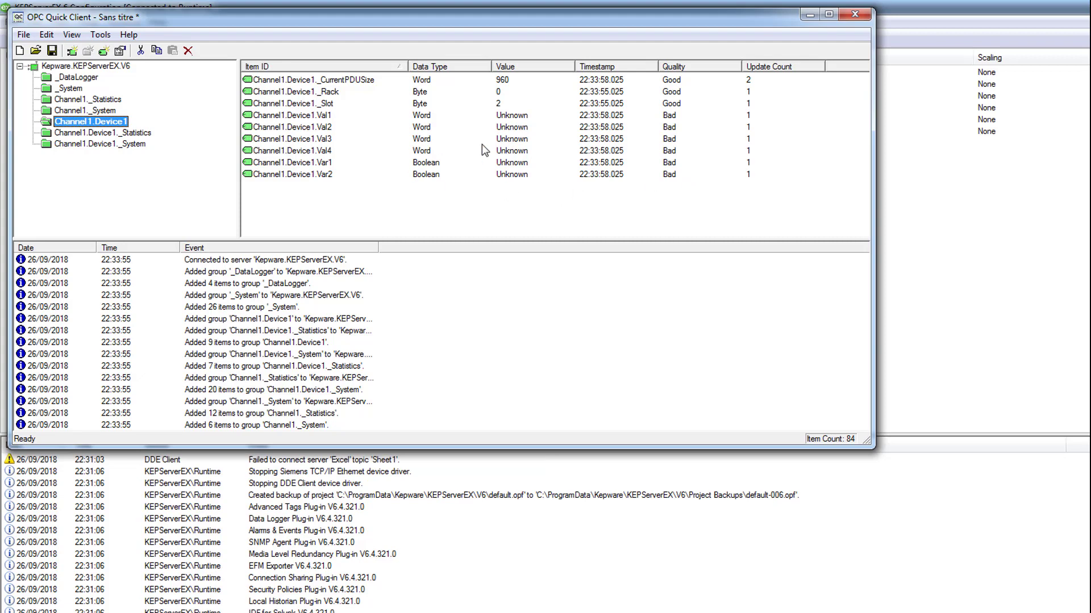
pyautogui.click(855, 17)
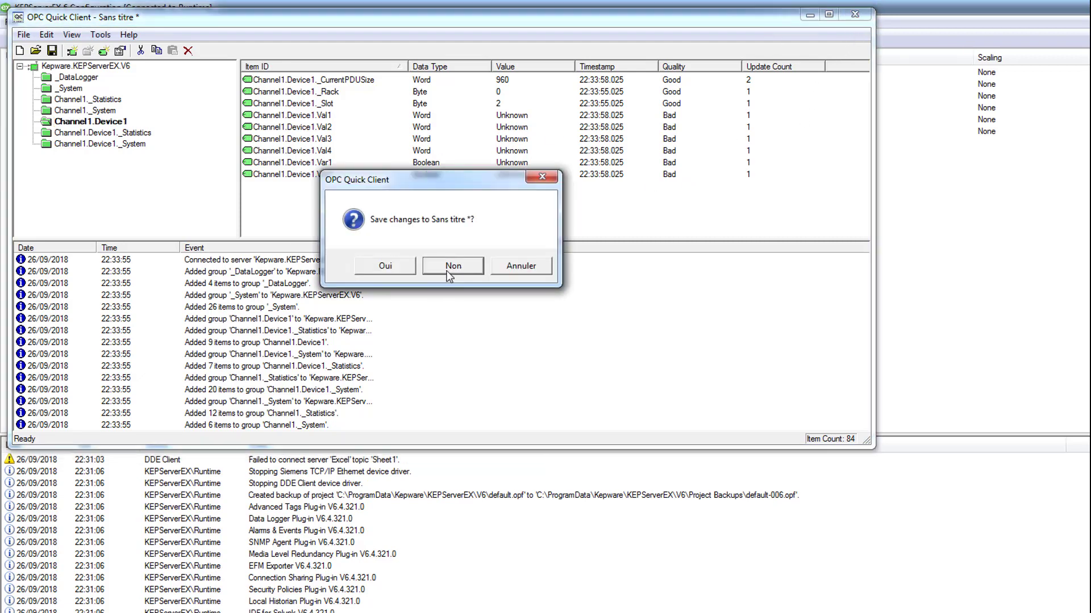
pyautogui.click(386, 256)
# - Restore Device1's ID to 192.168.1.105 and apply it
pyautogui.rightClick(77, 90)
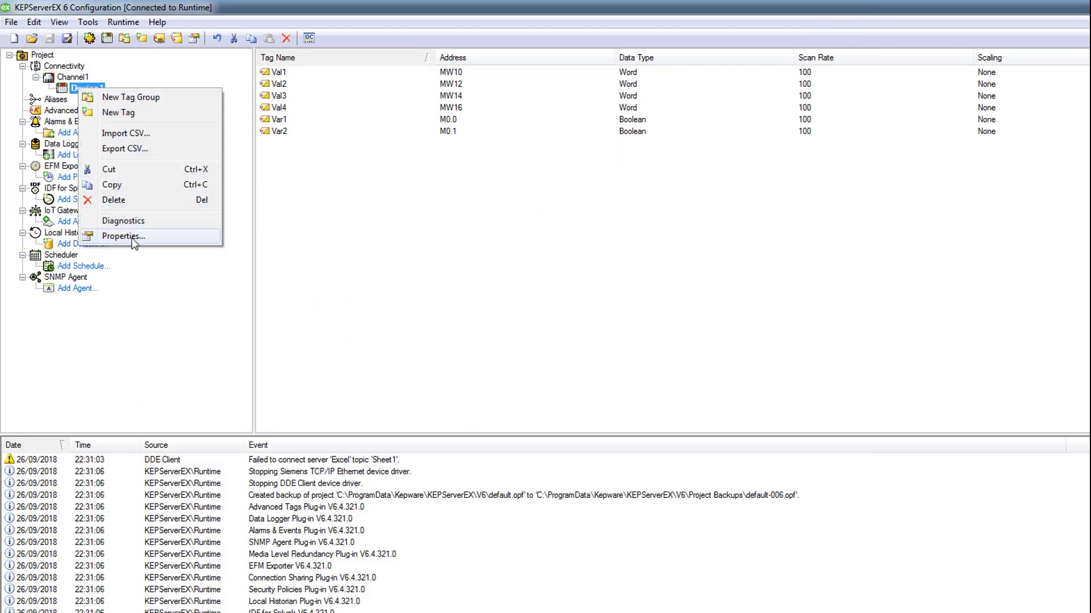
pyautogui.click(83, 236)
pyautogui.click(787, 310)
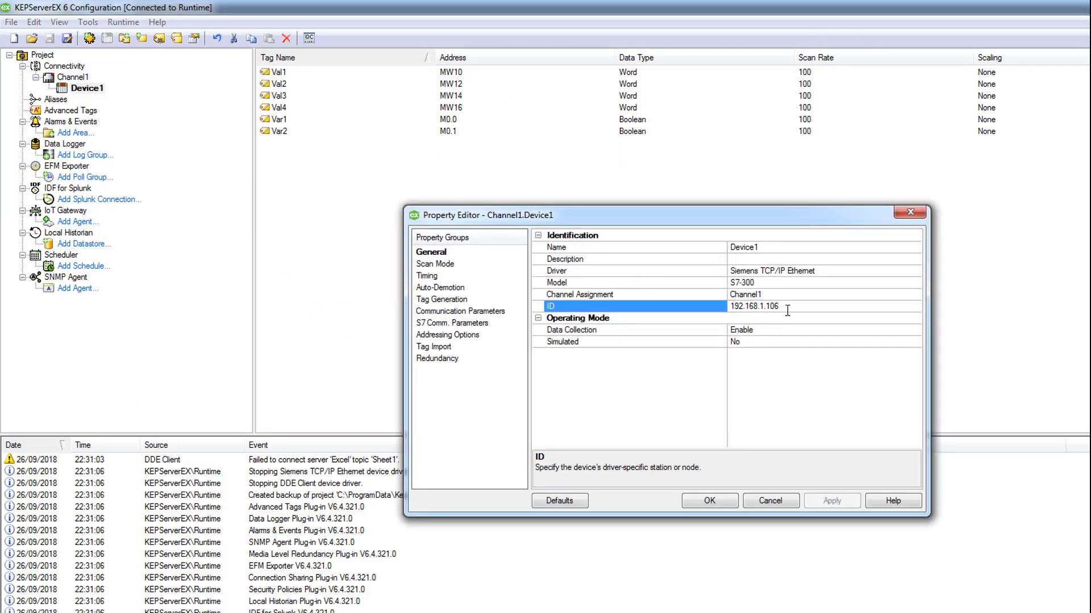
pyautogui.press('BackSpace')
pyautogui.write('5')
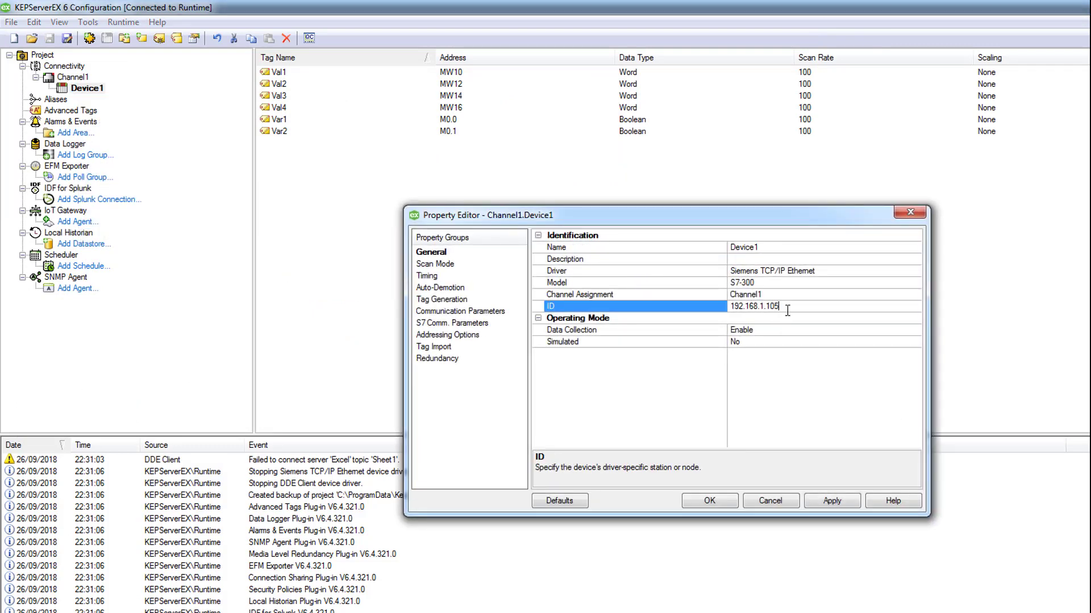
pyautogui.click(721, 497)
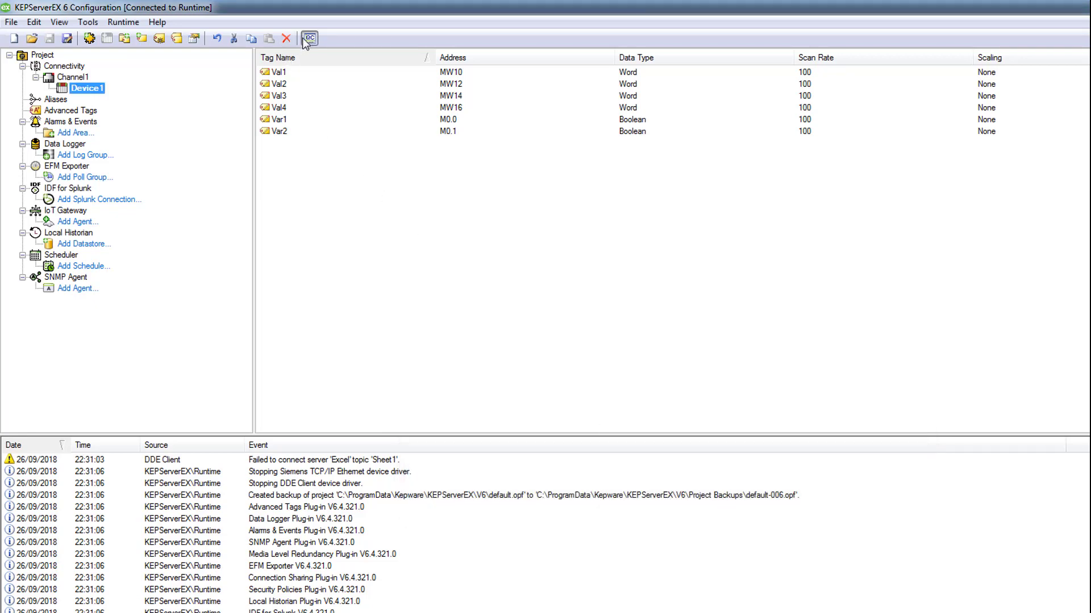
# - Watch Device1's tags in OPC Quick Client while toggling MB0 bits 0 and 1 on and off in PLCSIM
pyautogui.click(307, 38)
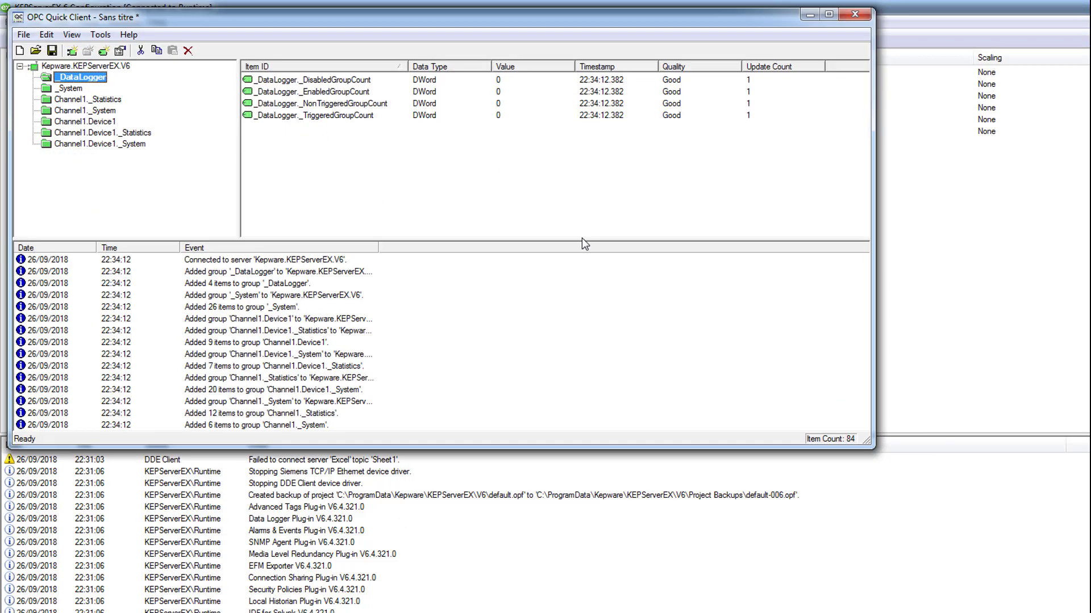
pyautogui.click(85, 121)
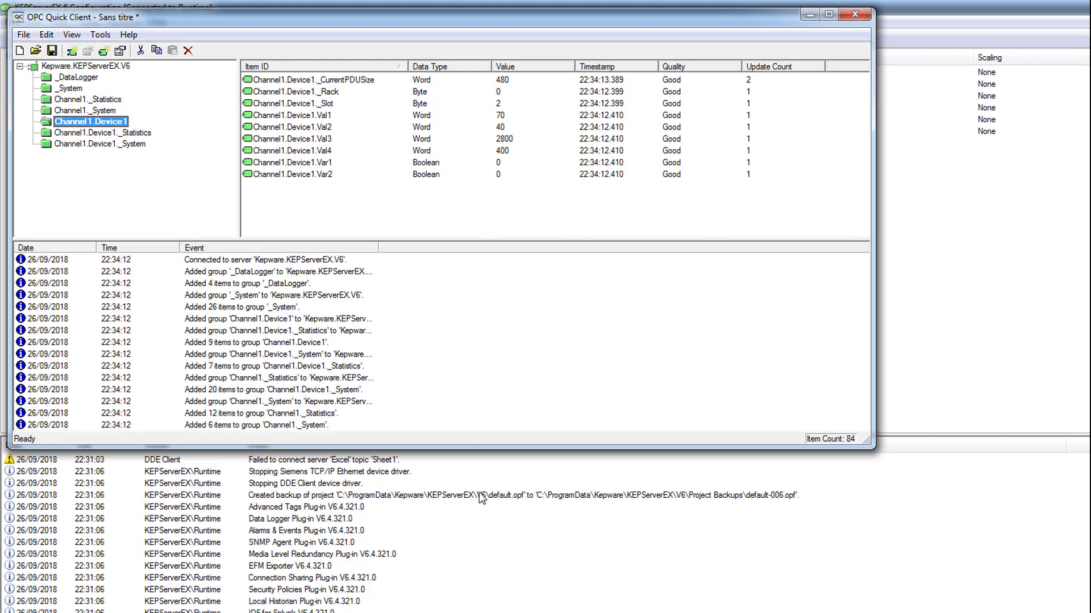
pyautogui.hotkey('alt', 'Tab')
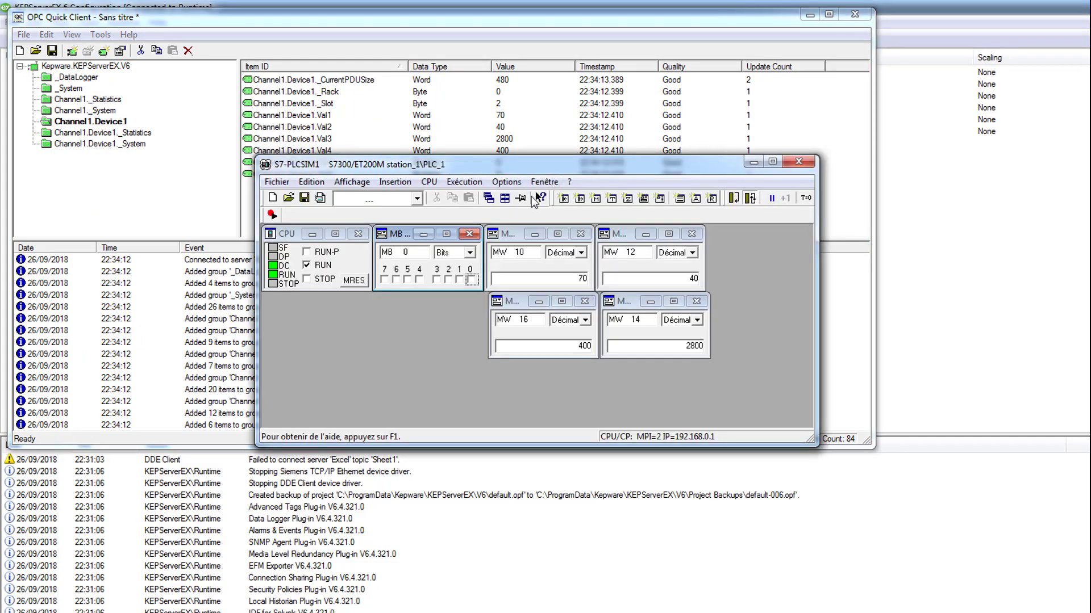
pyautogui.moveTo(533, 165); pyautogui.dragTo(515, 248)
pyautogui.click(481, 363)
pyautogui.click(494, 362)
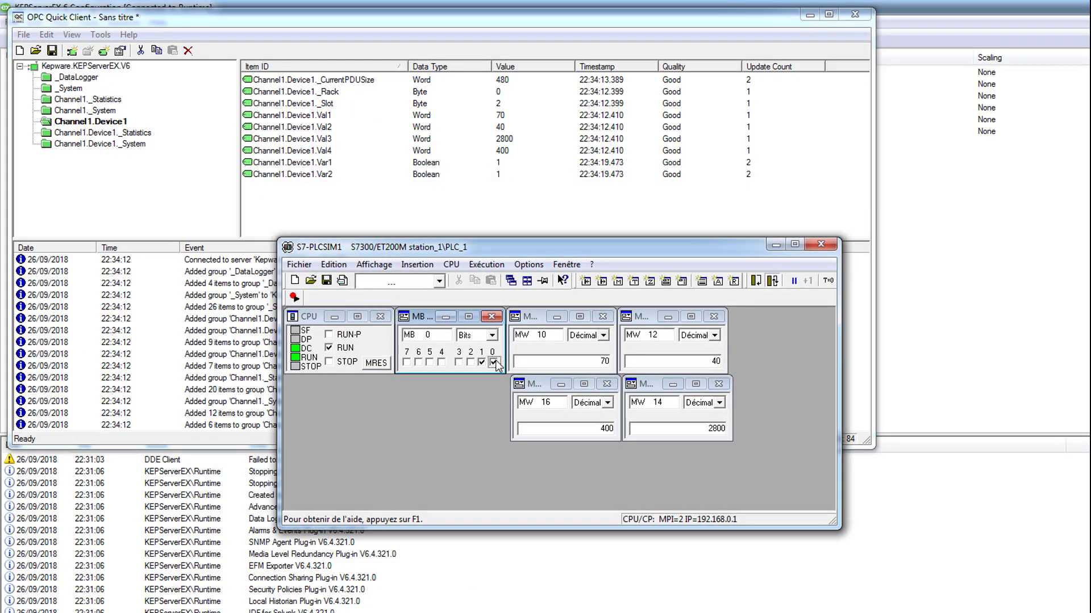
pyautogui.click(494, 362)
pyautogui.click(481, 363)
# - Set MW16 to 70 in PLCSIM so Val4 reads 70, then minimize both windows
pyautogui.click(612, 429)
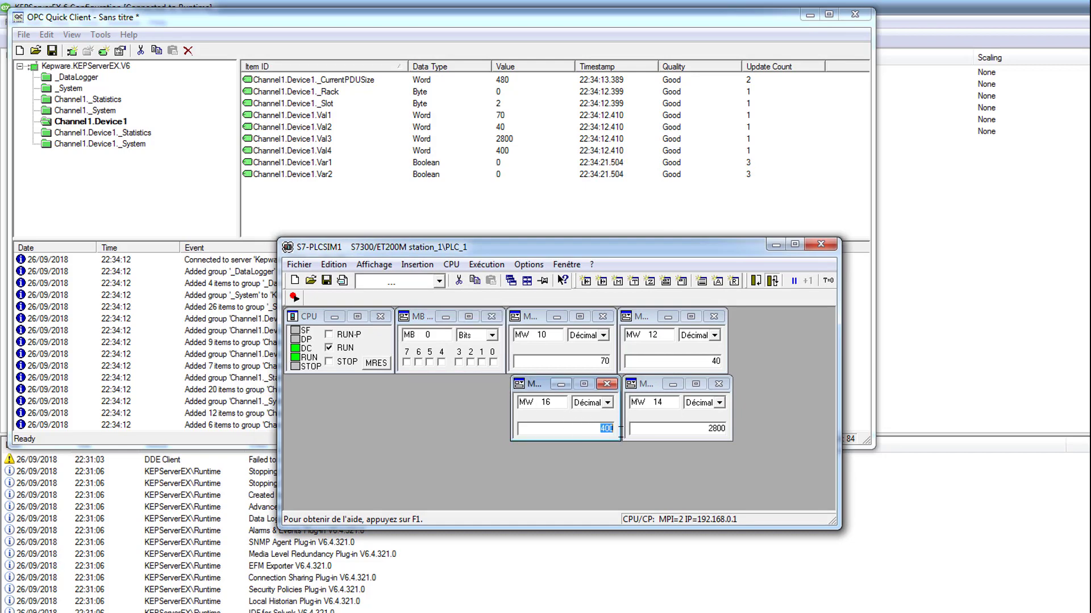
pyautogui.write('70')
pyautogui.press('Return')
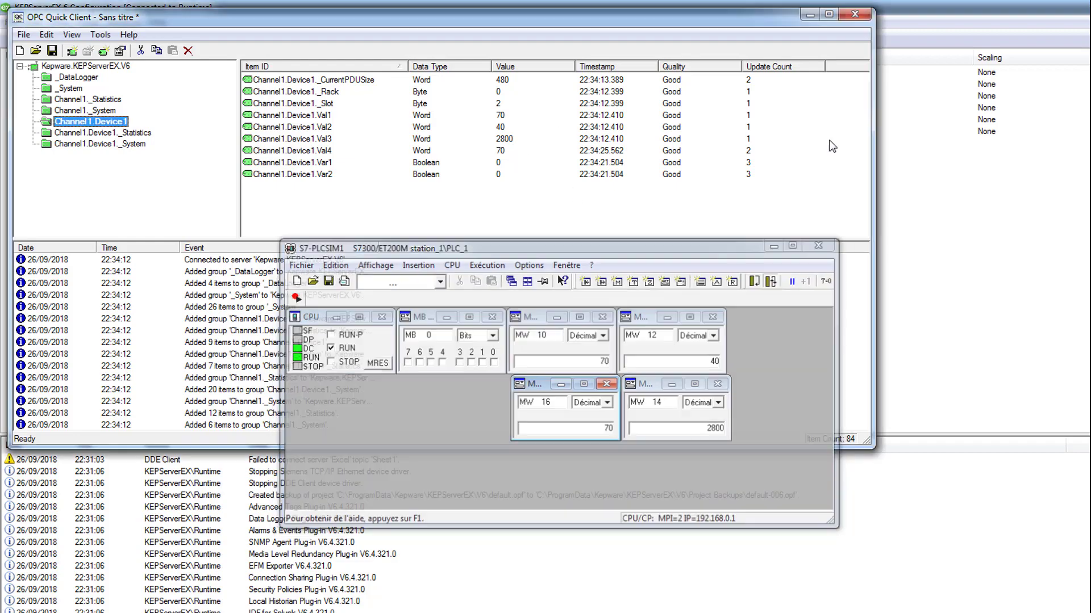
pyautogui.click(776, 245)
pyautogui.click(810, 15)
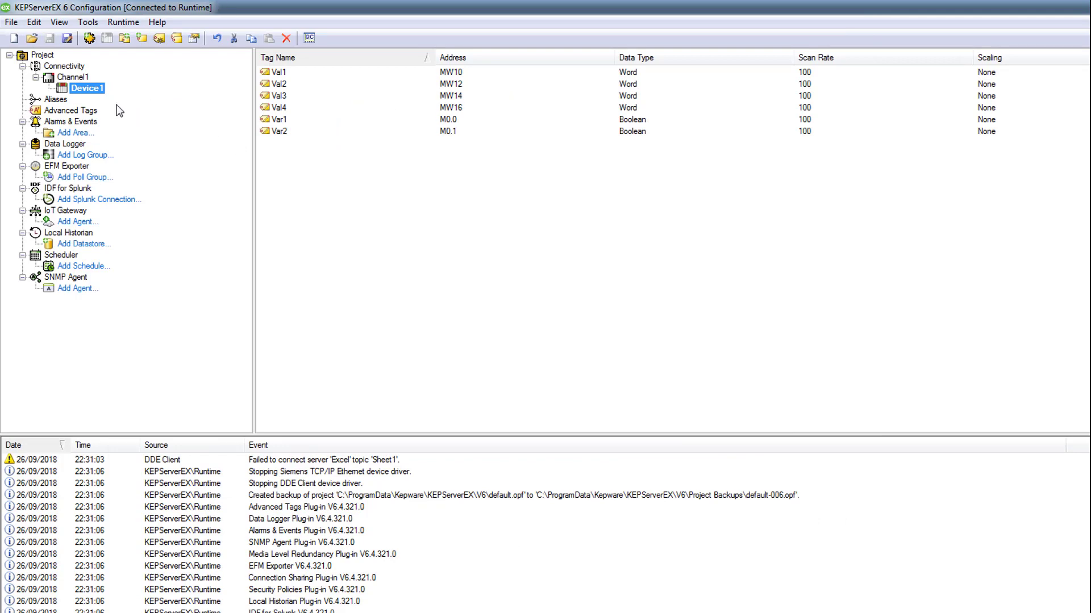
# - Start a new channel under Connectivity and choose the DDE Client channel type
pyautogui.rightClick(71, 68)
pyautogui.click(99, 80)
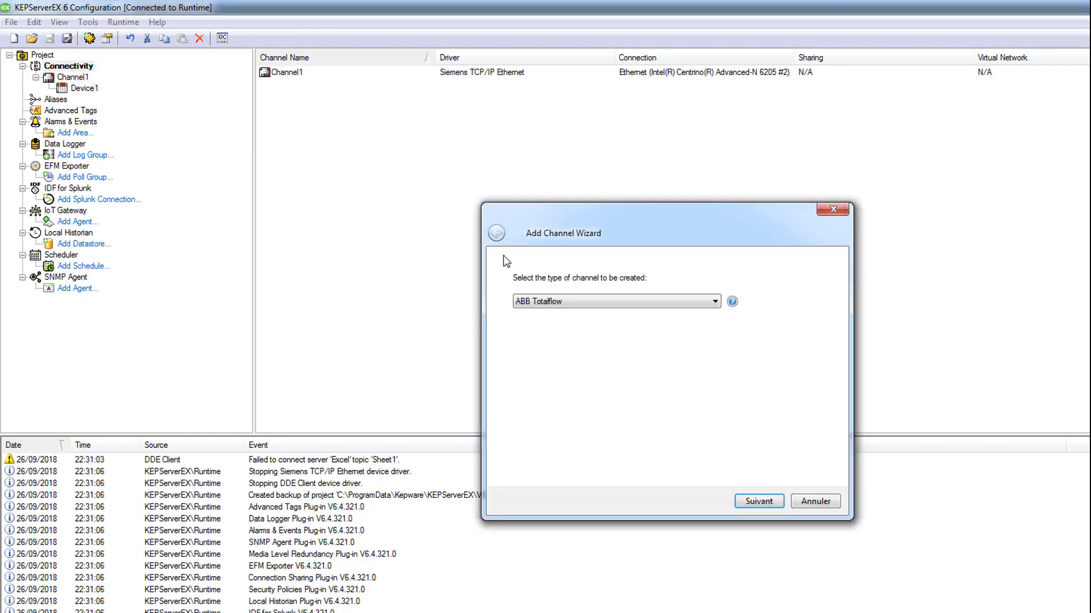
pyautogui.click(576, 301)
pyautogui.moveTo(718, 338); pyautogui.dragTo(720, 381)
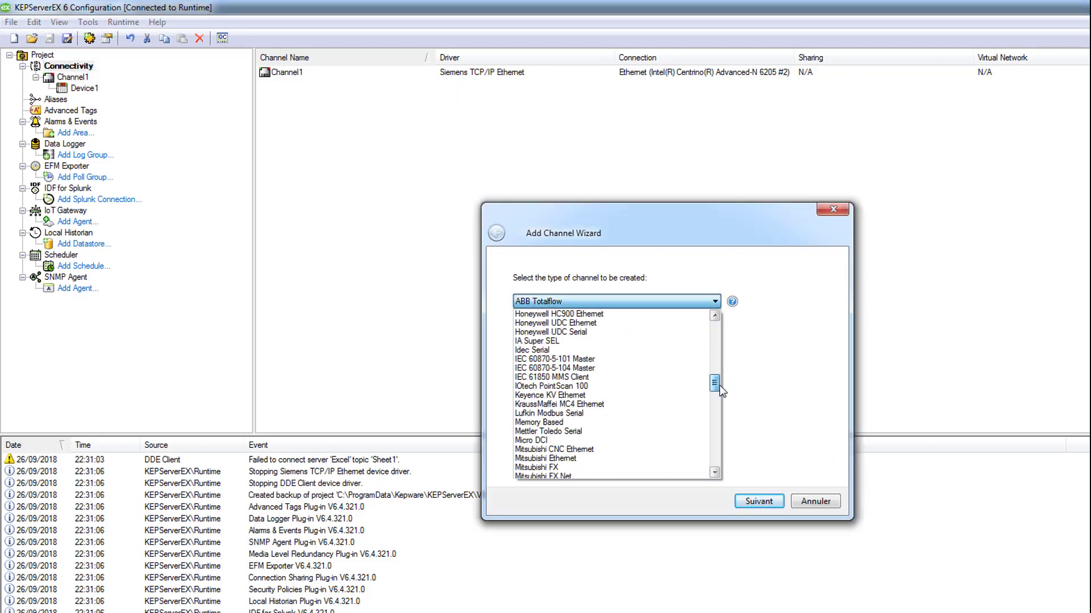
pyautogui.moveTo(717, 386); pyautogui.dragTo(717, 355)
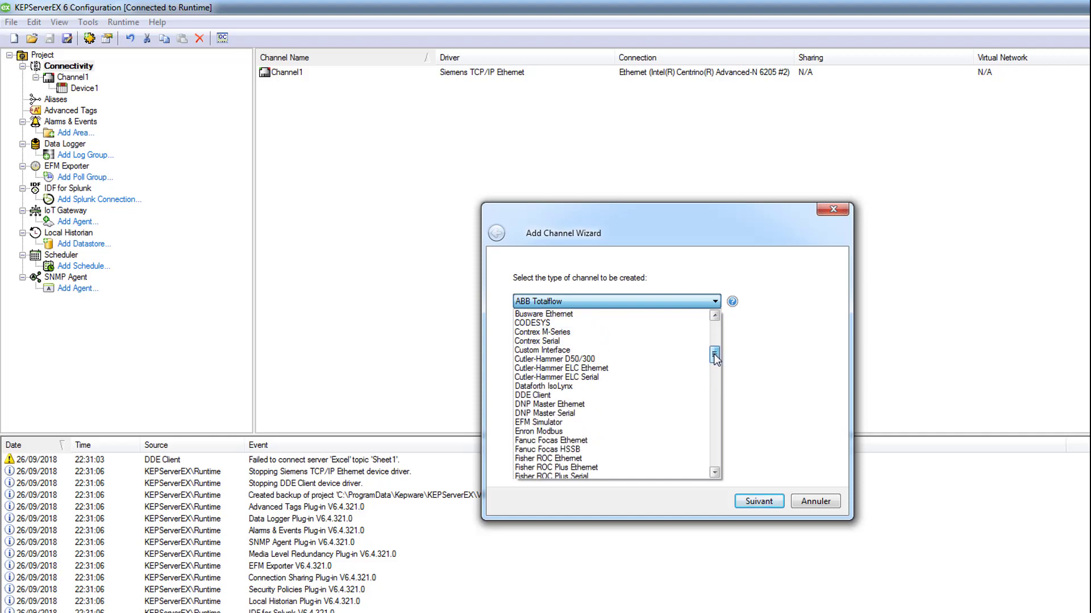
pyautogui.click(600, 396)
# - Accept the name Channel2 and default write and floating-point settings to finish the channel
pyautogui.click(764, 504)
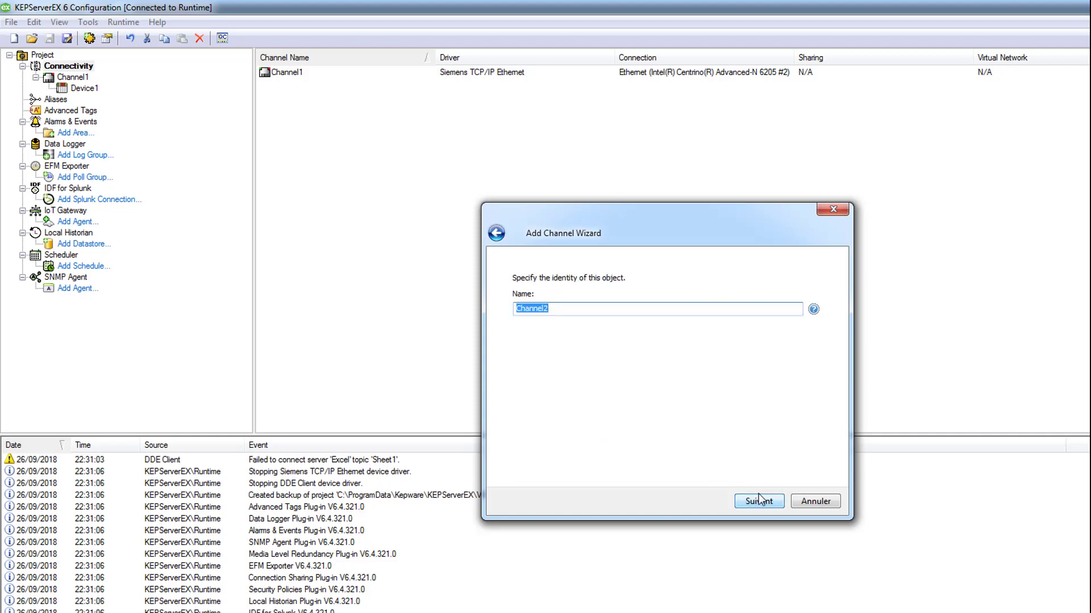
pyautogui.click(761, 501)
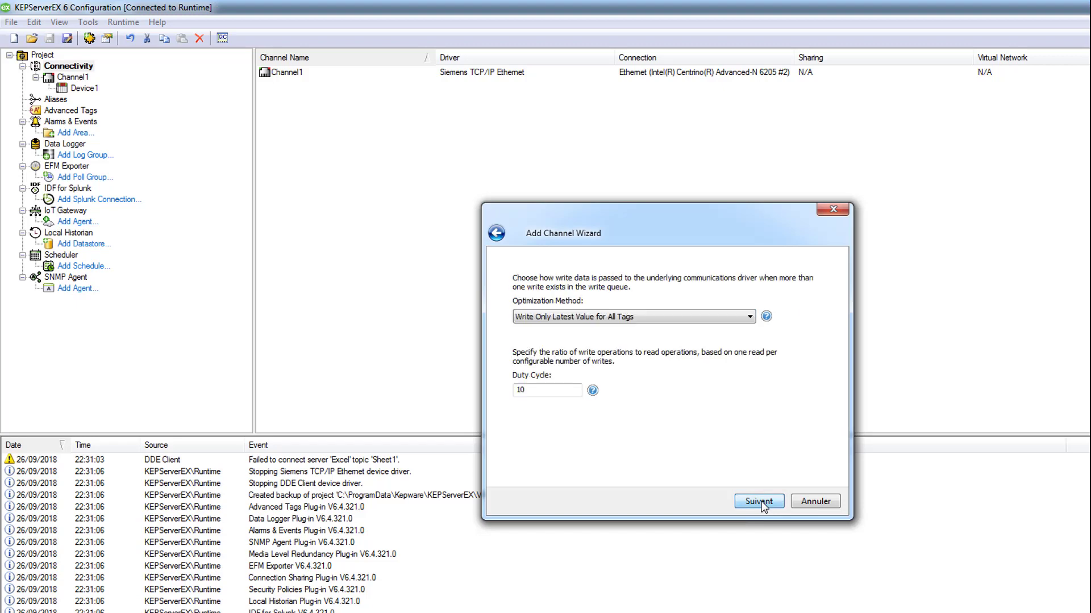
pyautogui.click(764, 505)
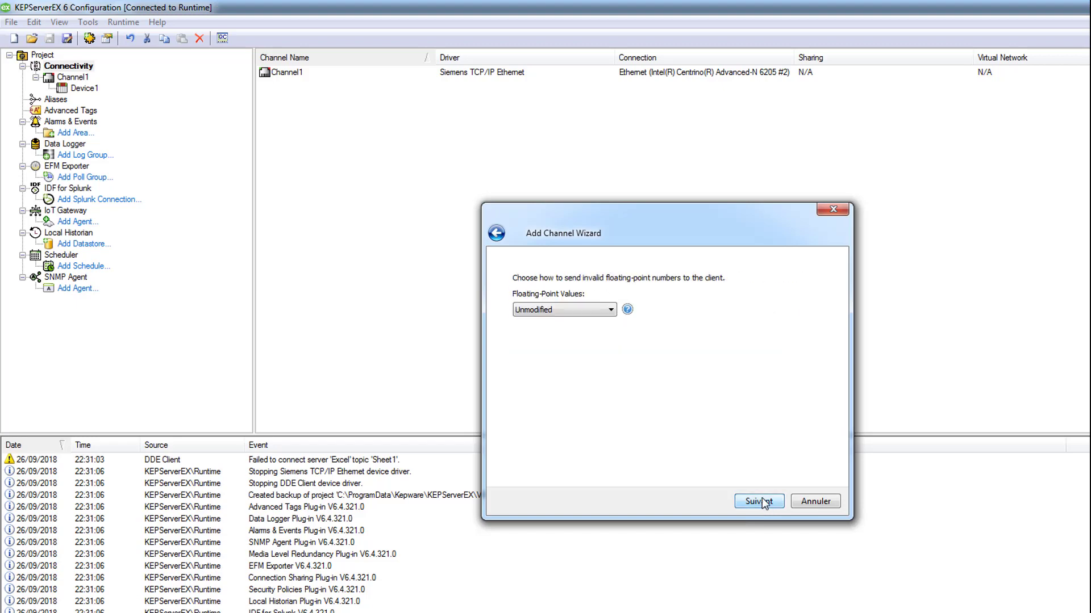
pyautogui.click(764, 502)
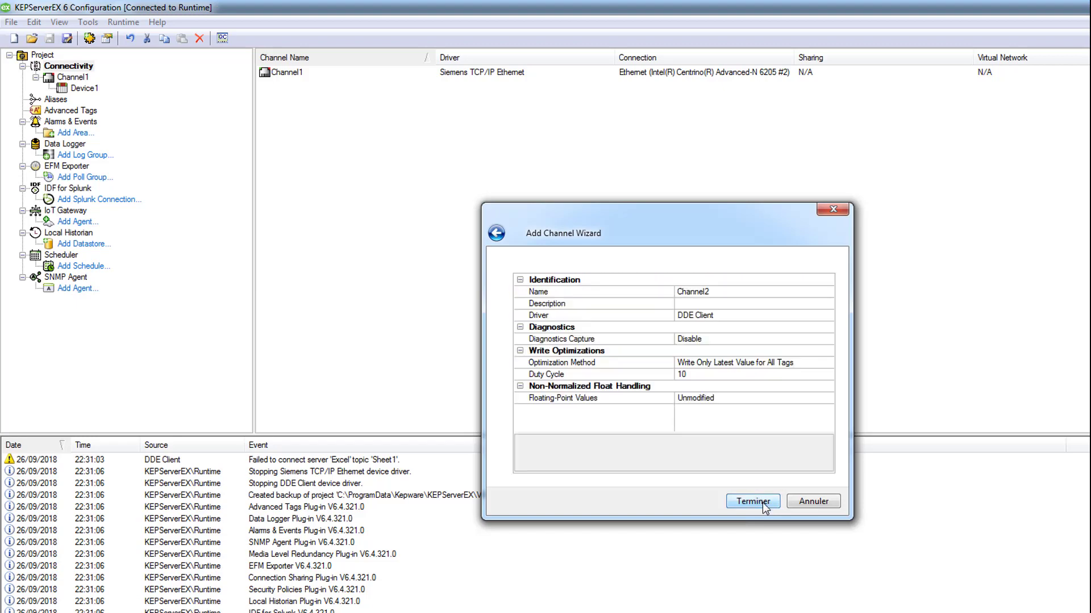
pyautogui.click(764, 504)
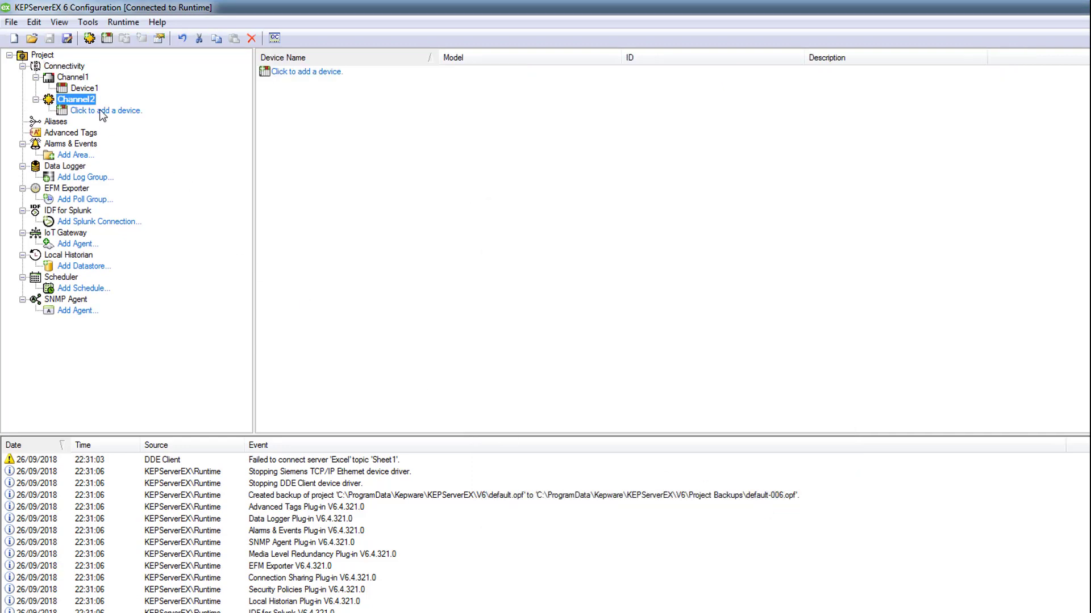
# - Add Device1 under Channel2, keeping the default scan mode and DDE timing settings
pyautogui.click(105, 111)
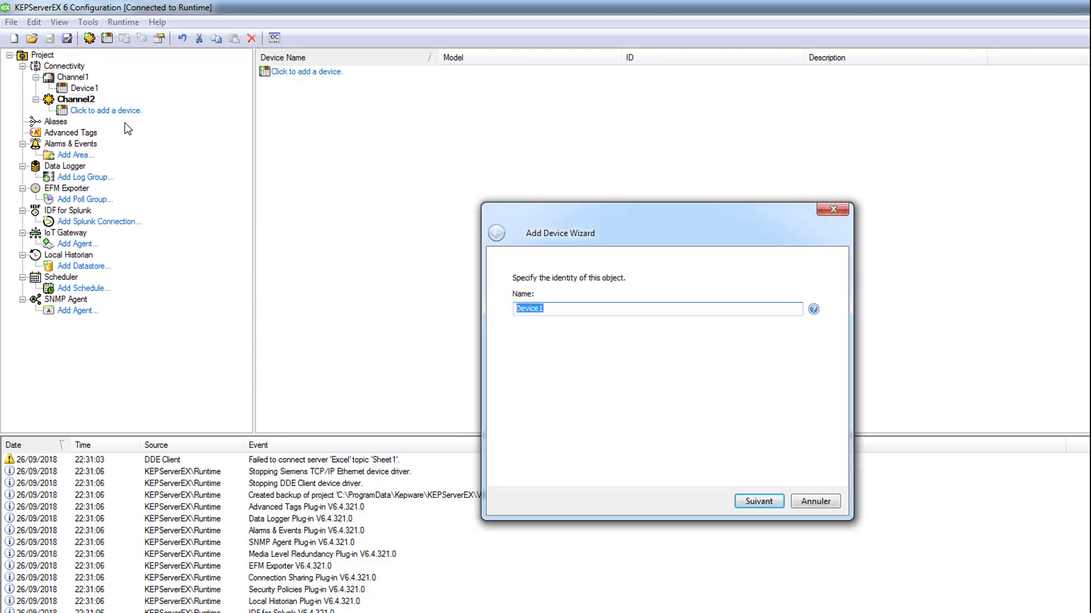
pyautogui.click(756, 504)
pyautogui.click(759, 502)
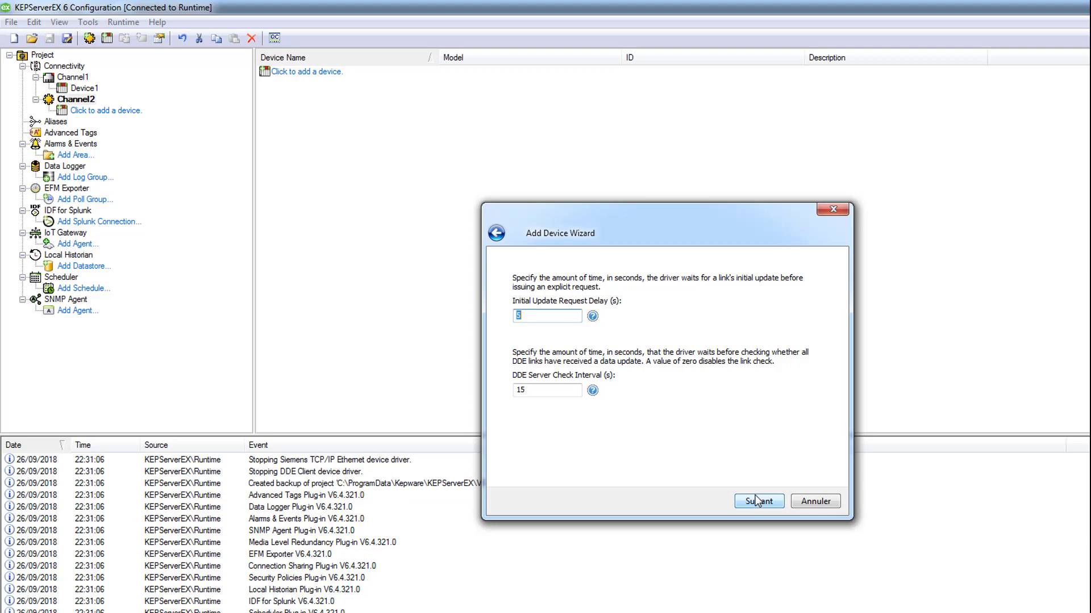
pyautogui.click(758, 502)
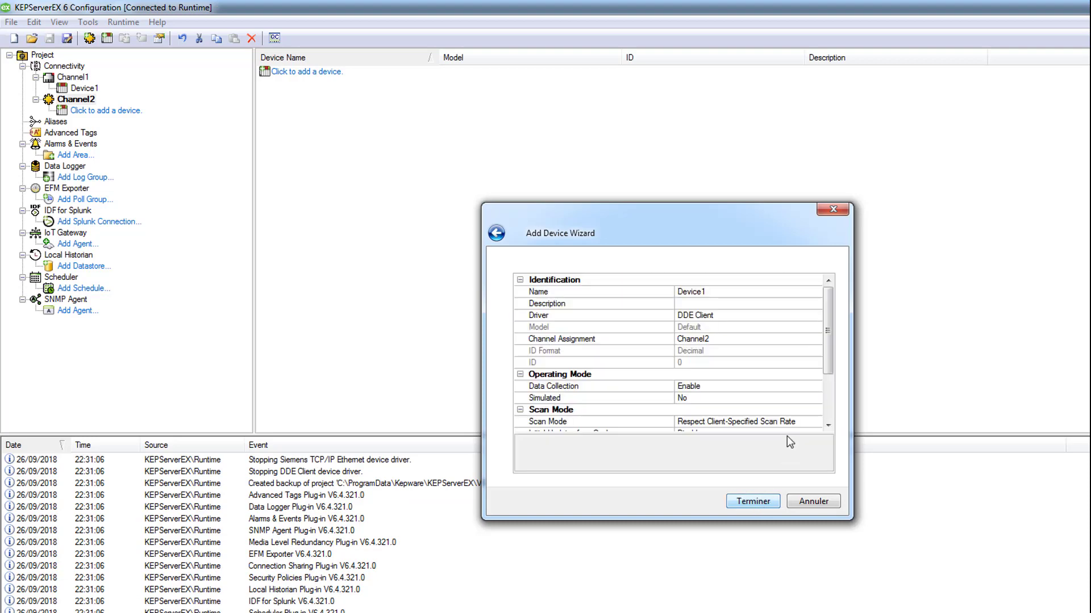
pyautogui.moveTo(827, 350); pyautogui.dragTo(831, 394)
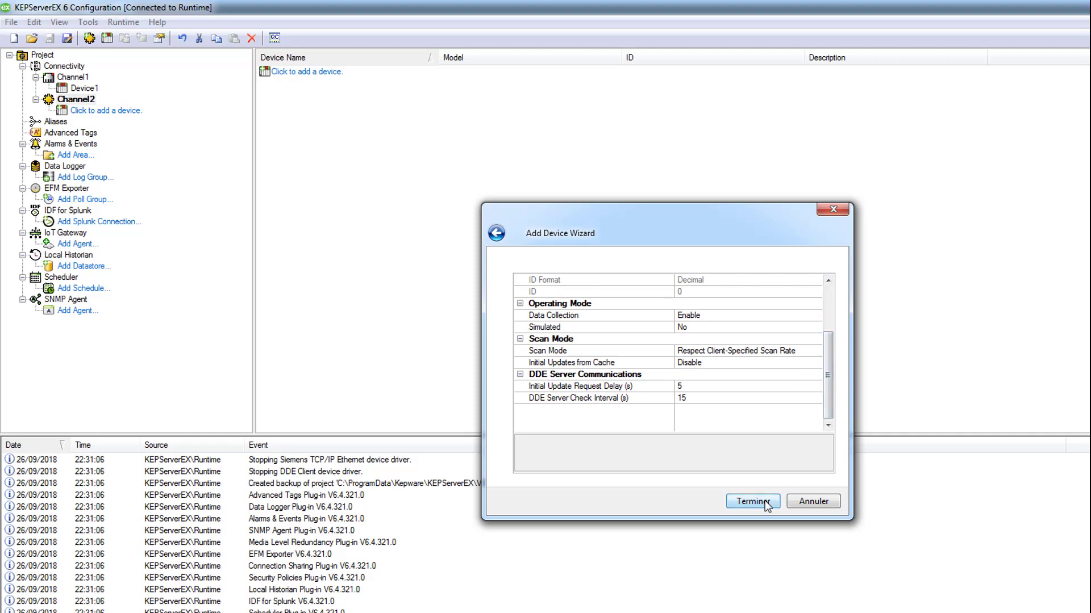
pyautogui.click(765, 502)
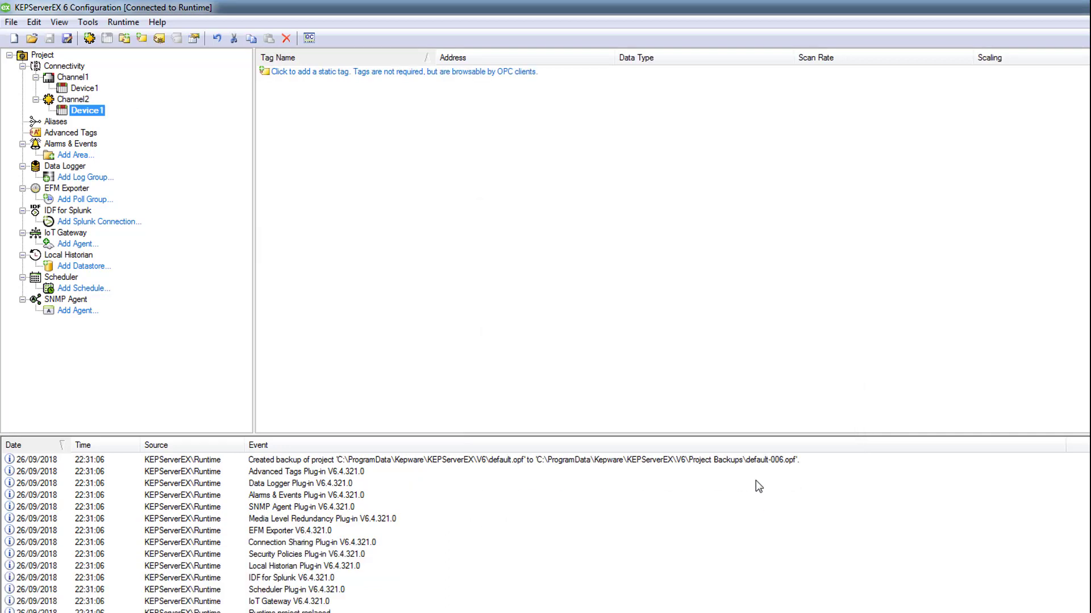
# - Set the project's DDE option 'Enable DDE connections to the server' to Yes and confirm
pyautogui.rightClick(39, 56)
pyautogui.click(83, 69)
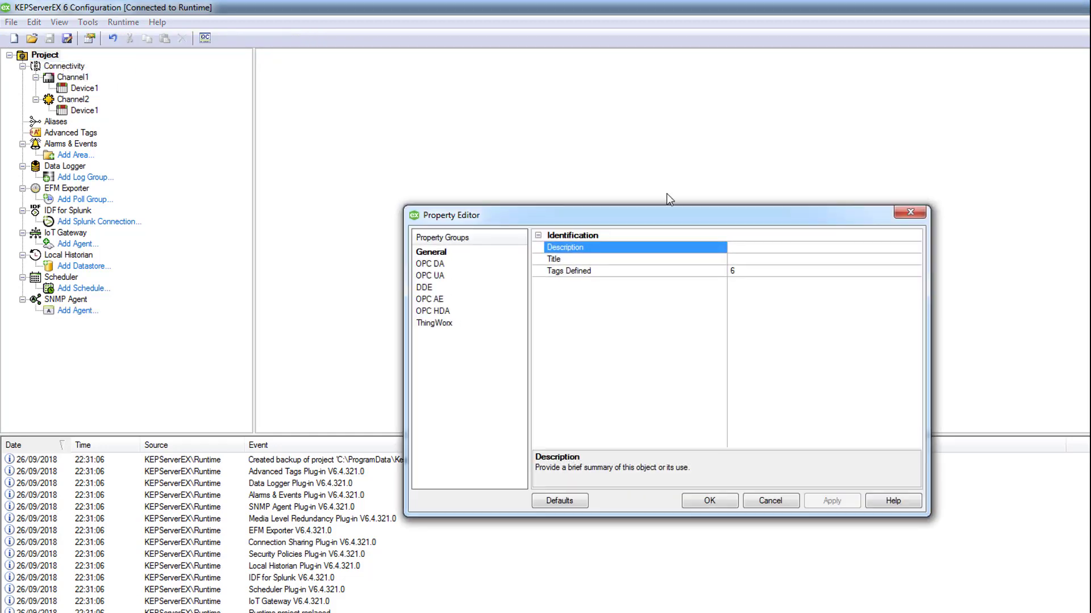
pyautogui.moveTo(753, 223); pyautogui.dragTo(626, 159)
pyautogui.click(344, 225)
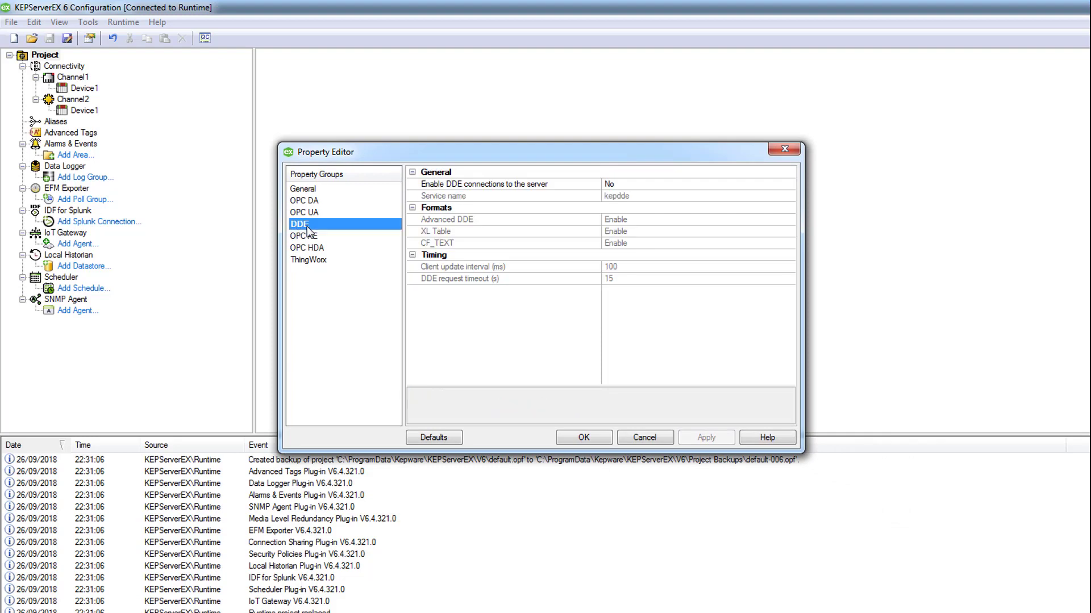
pyautogui.click(667, 186)
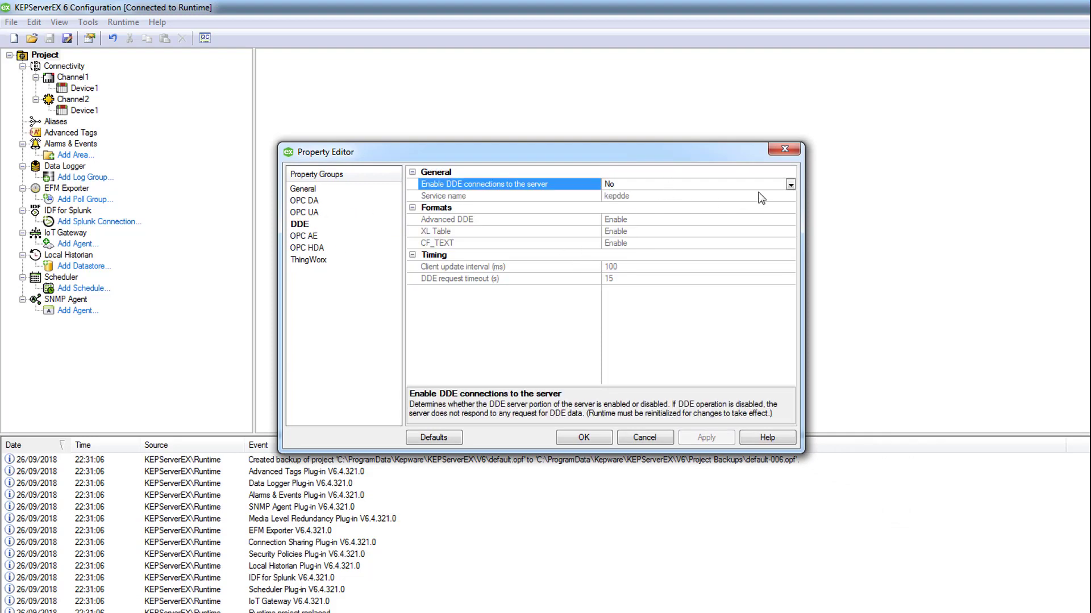
pyautogui.click(790, 185)
pyautogui.click(754, 205)
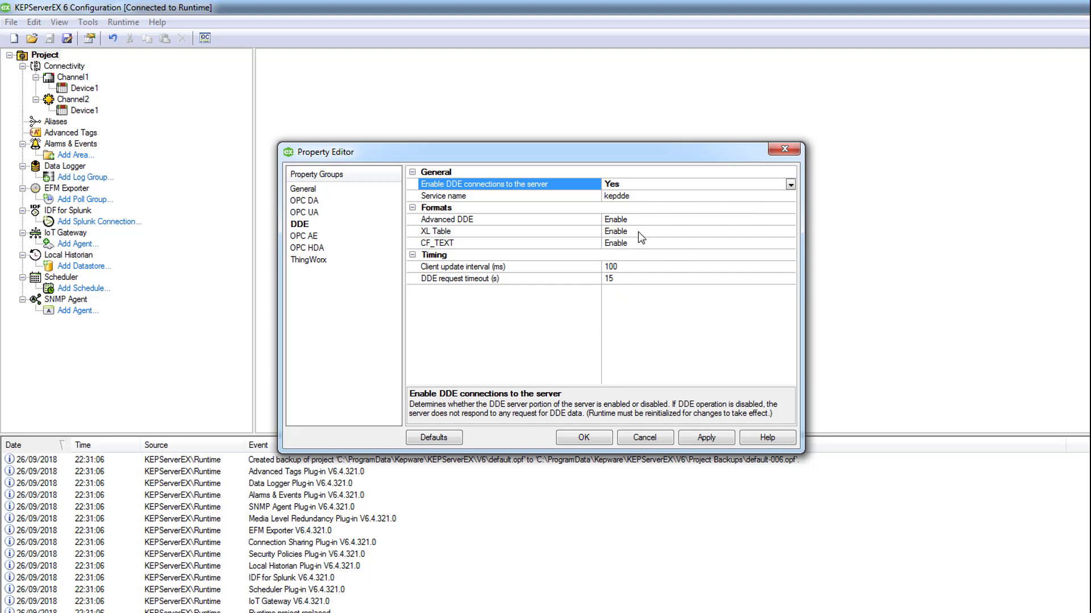
pyautogui.click(583, 441)
pyautogui.click(583, 441)
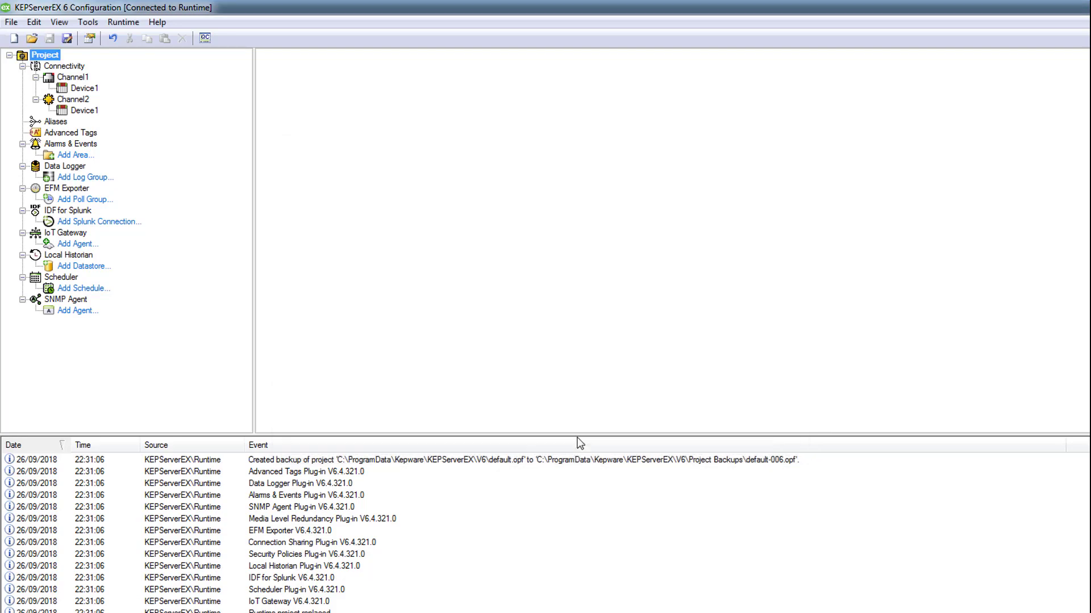
# - Show Channel2's Device1 tags, then keep the runtime process mode at Interactive in KEPServerEX Settings
pyautogui.click(83, 110)
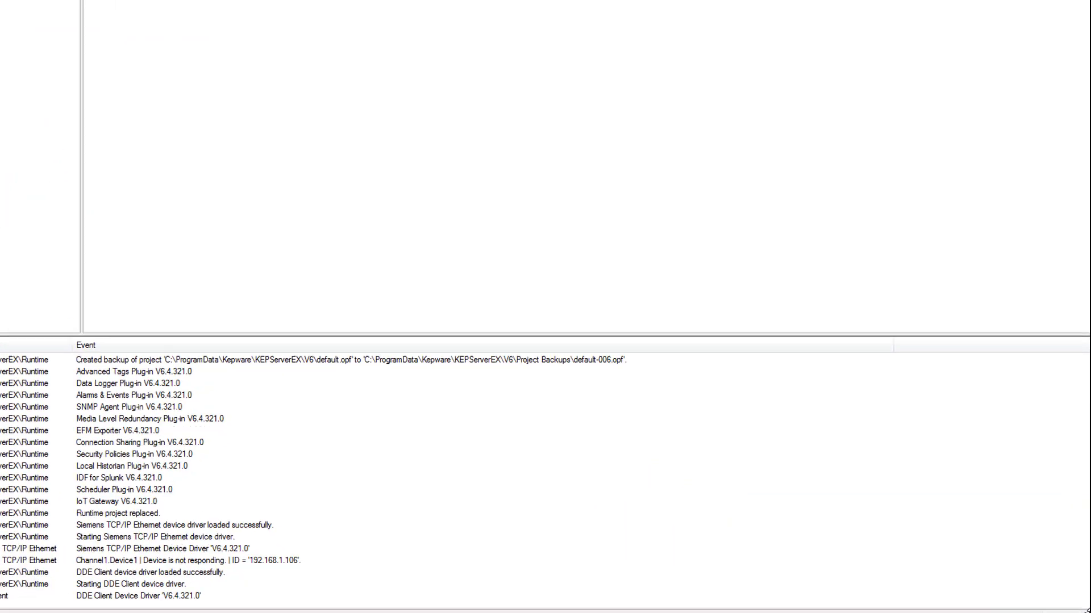
pyautogui.click(1020, 612)
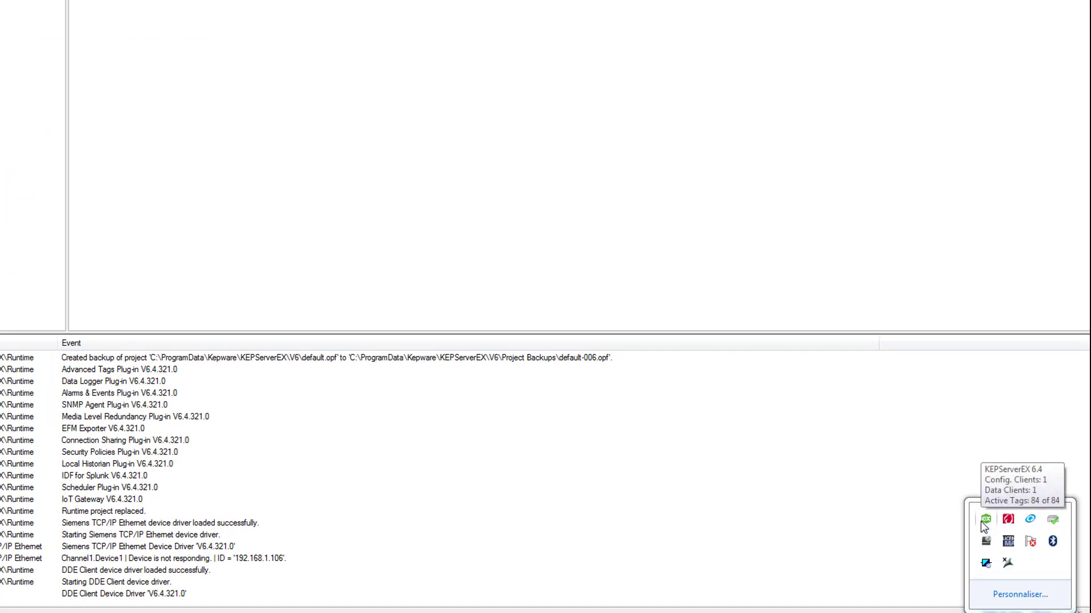
pyautogui.rightClick(985, 518)
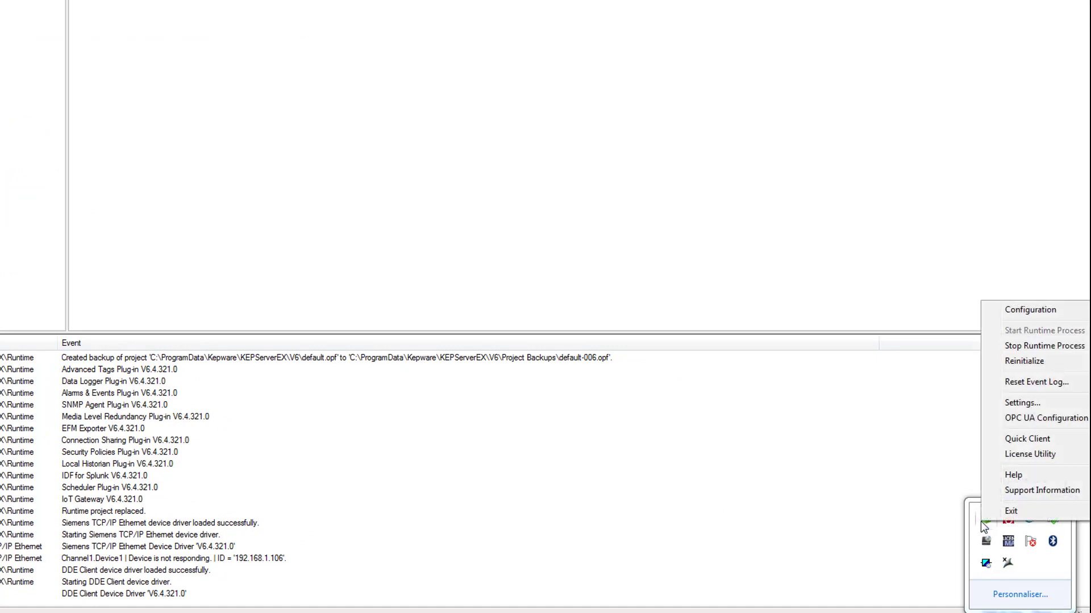
pyautogui.click(1022, 403)
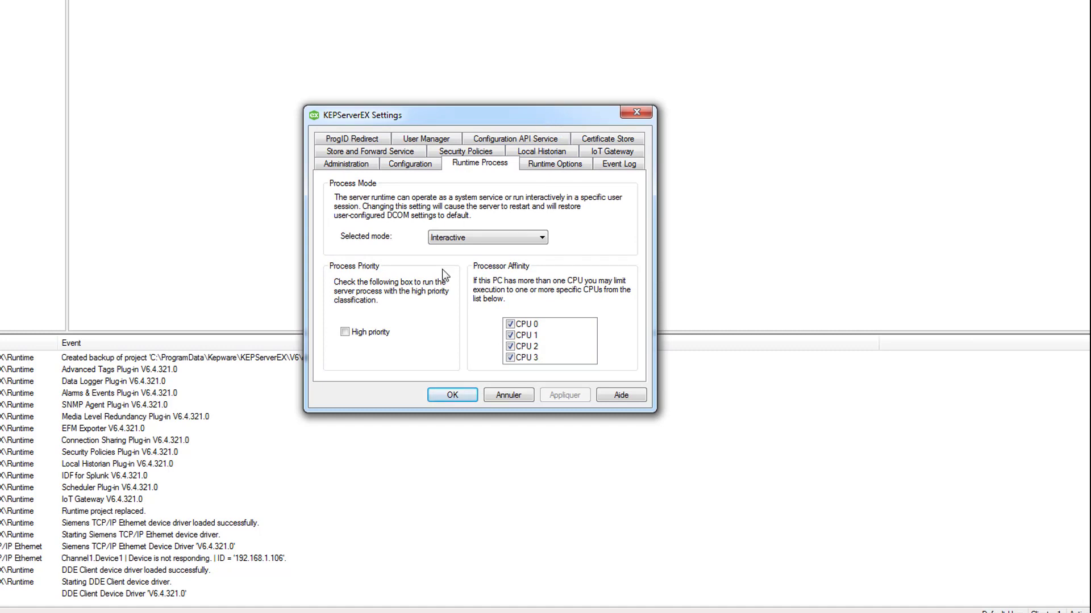
pyautogui.click(440, 238)
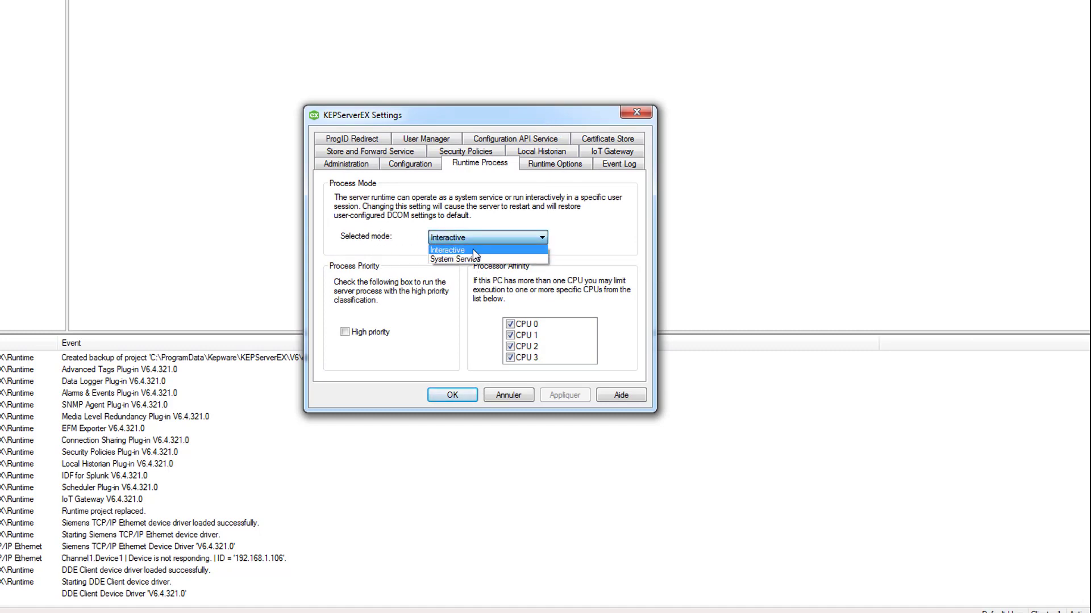
pyautogui.click(472, 250)
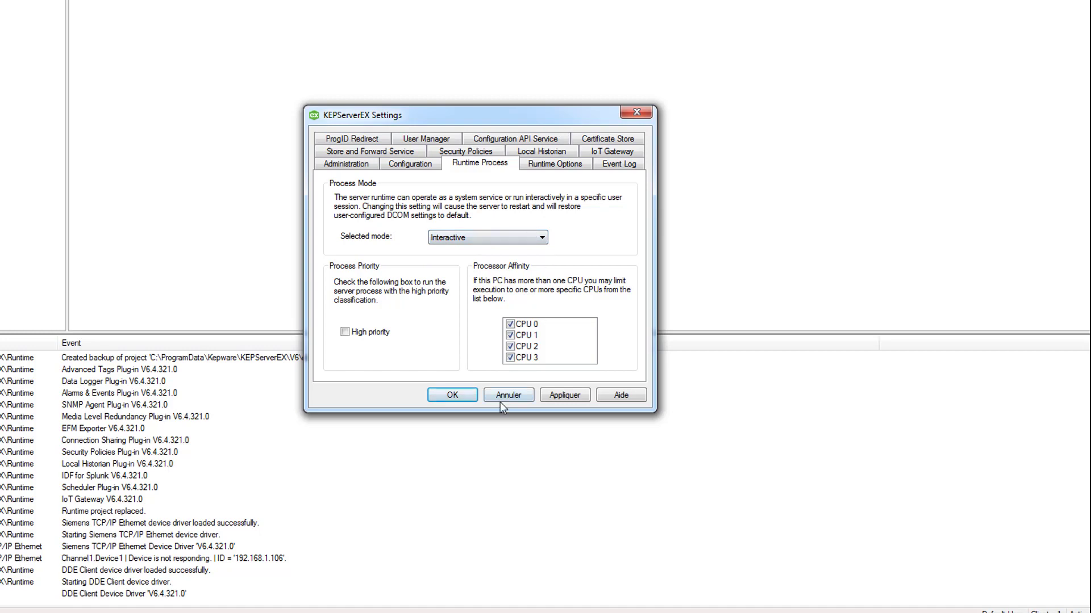
pyautogui.click(452, 401)
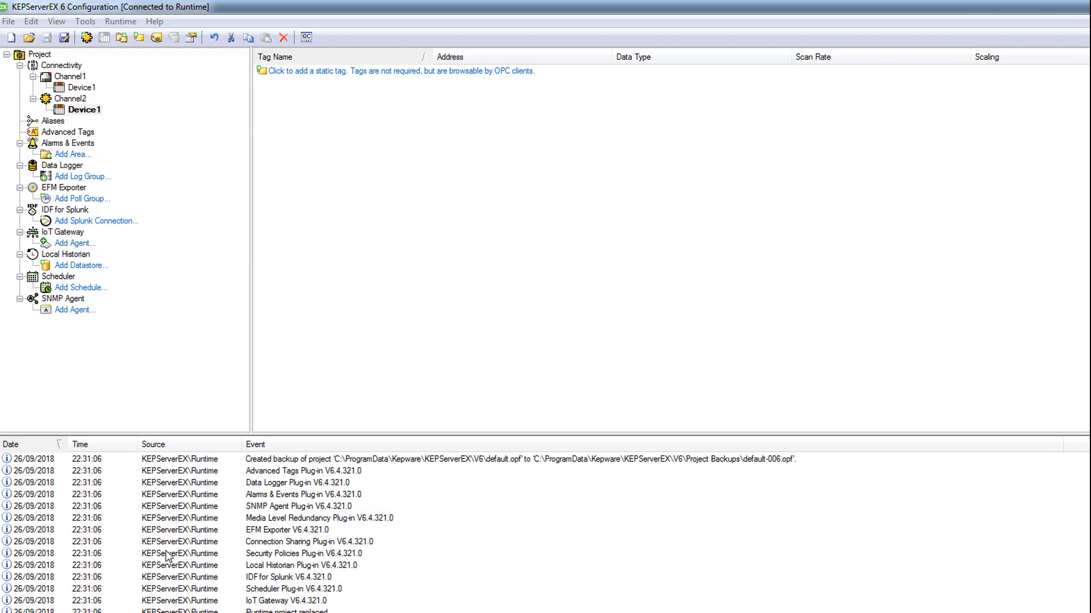
# - Search 'excel' from the Start menu and launch Microsoft Excel 2010 with a blank Book1
pyautogui.press('super')
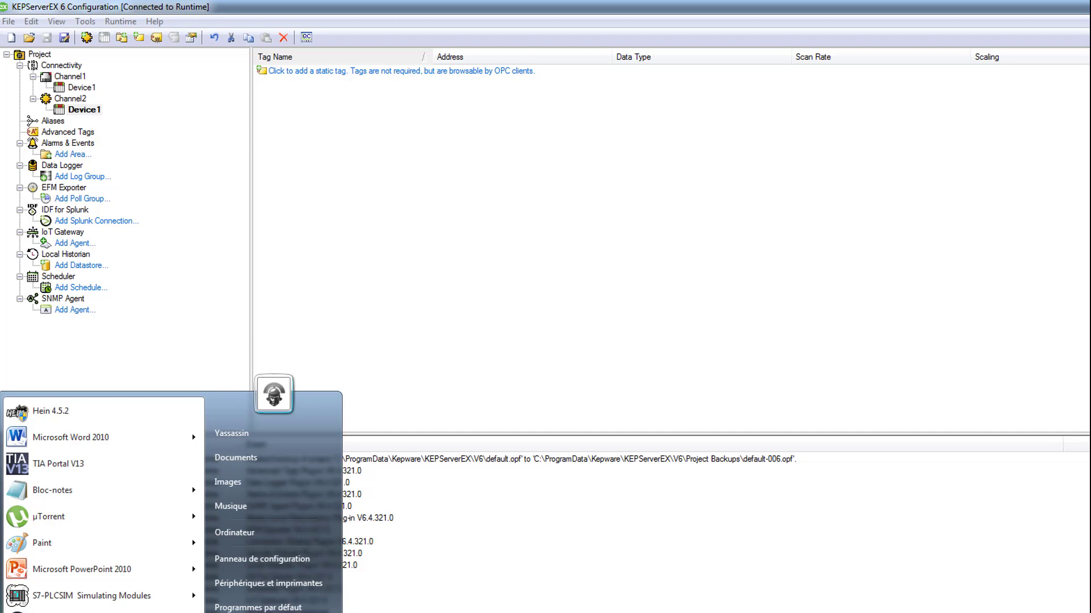
pyautogui.click(45, 612)
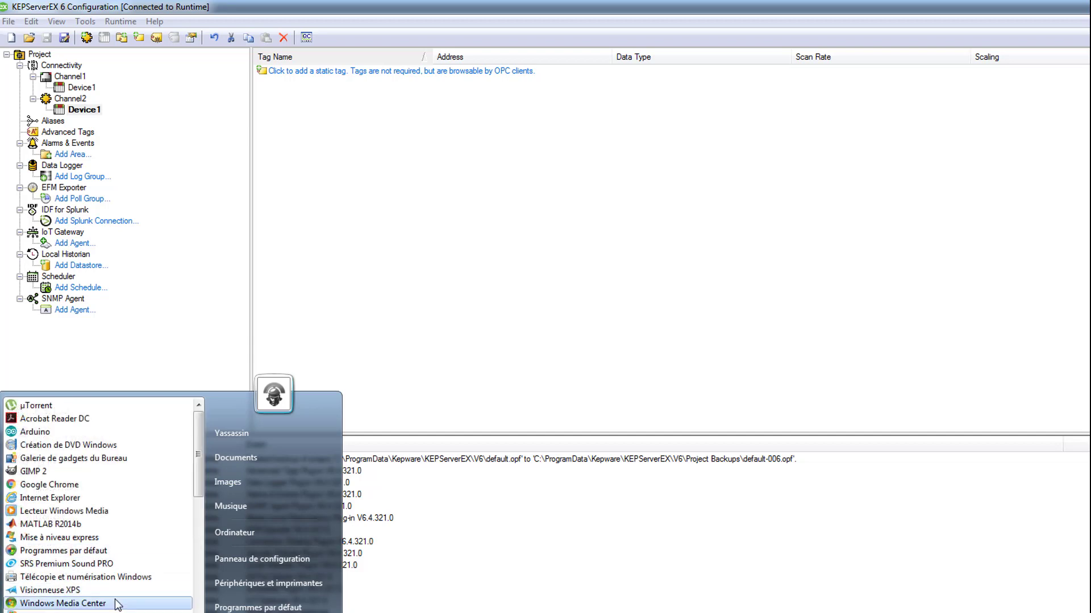
pyautogui.write('excel')
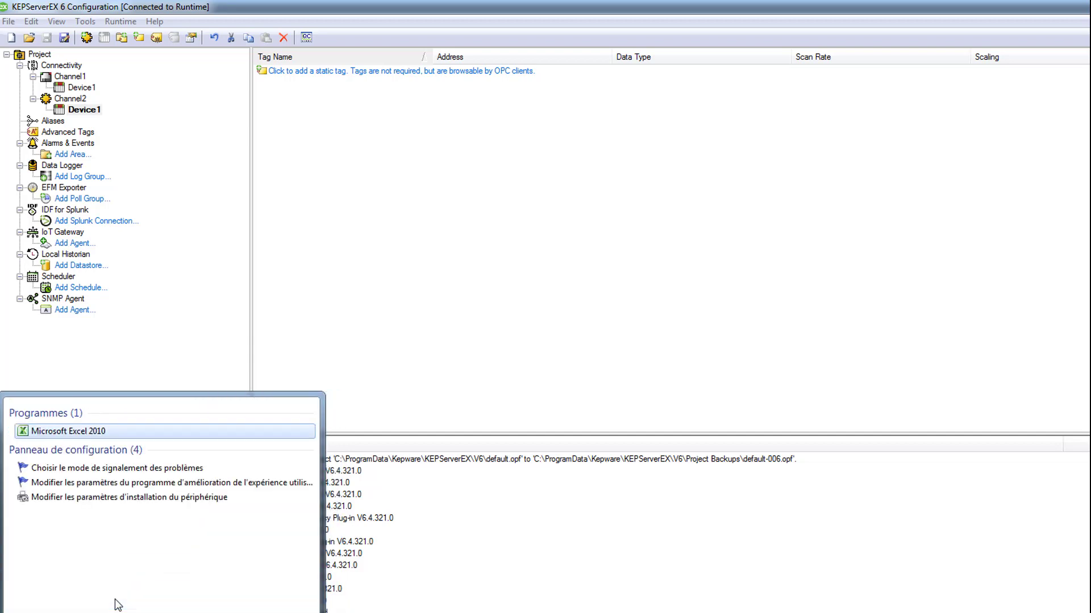
pyautogui.click(71, 432)
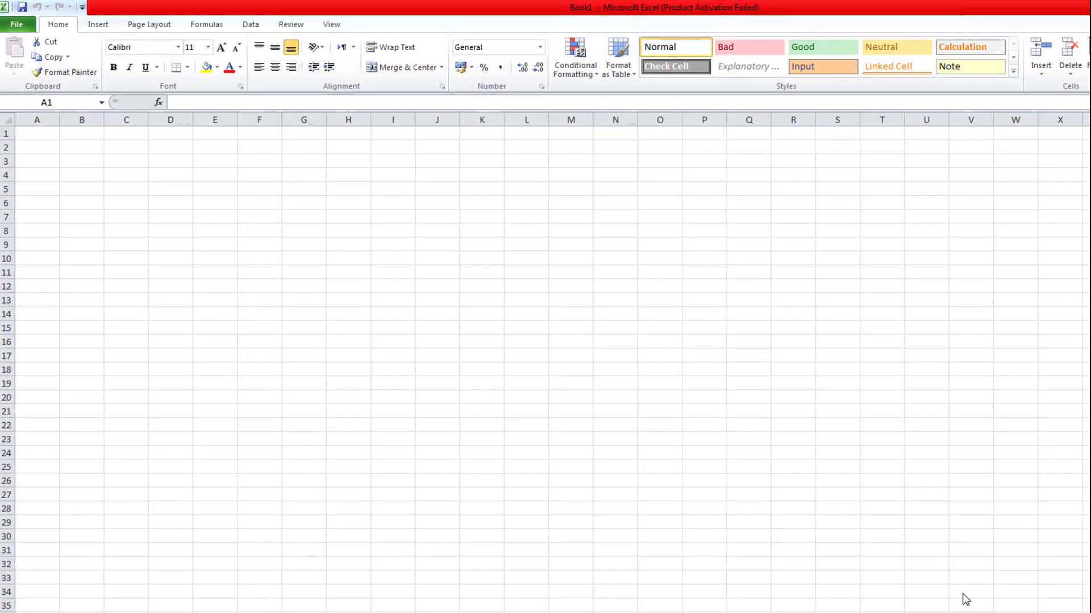
pyautogui.click(35, 137)
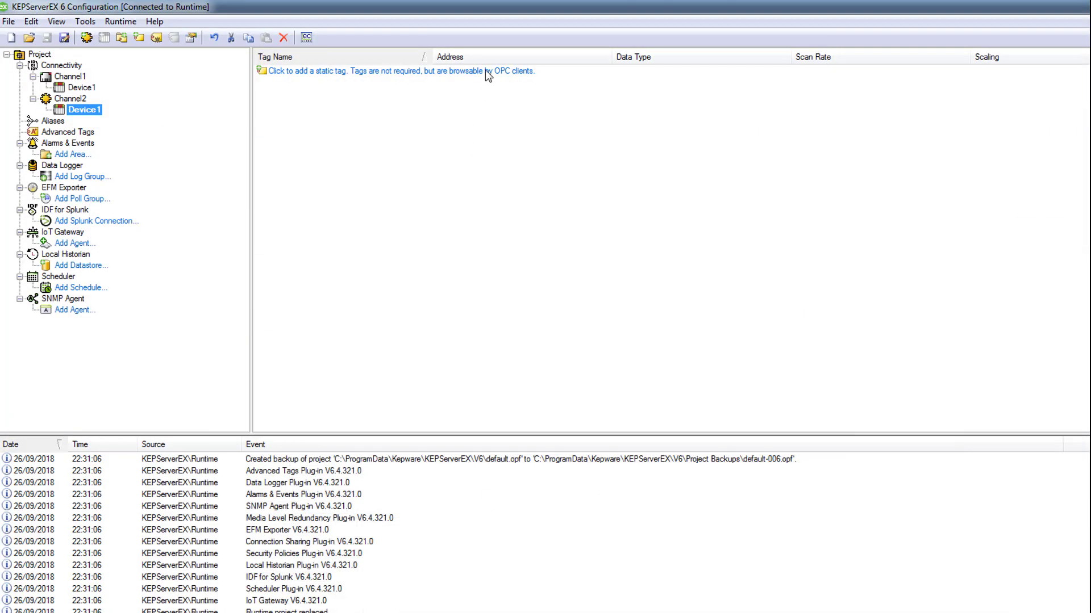
# - Create a new static tag on Channel2's Device1 named Data1
pyautogui.click(485, 69)
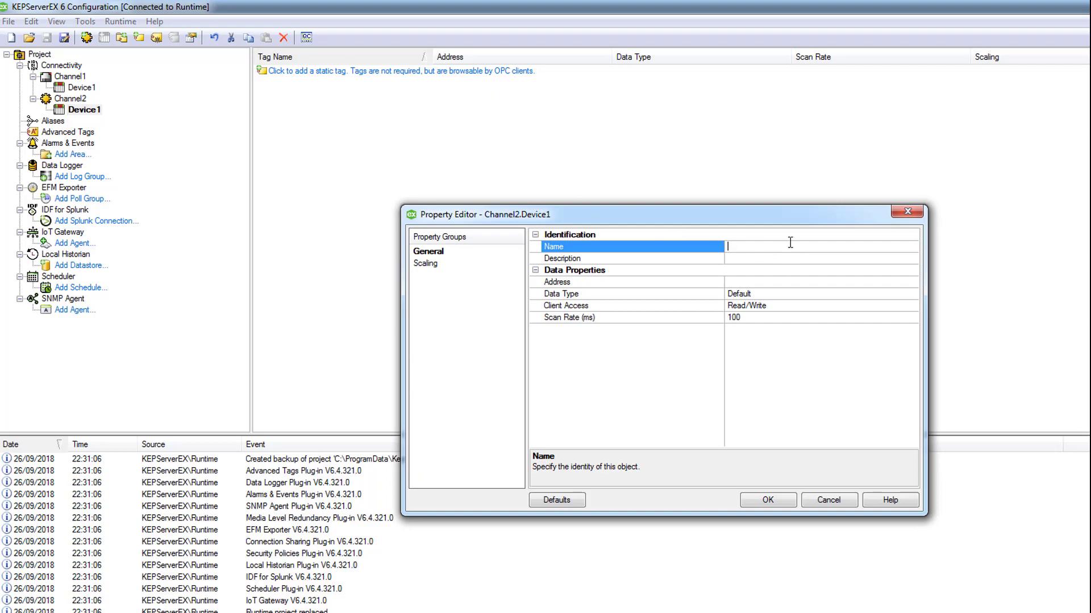
pyautogui.write('Data1')
pyautogui.click(824, 284)
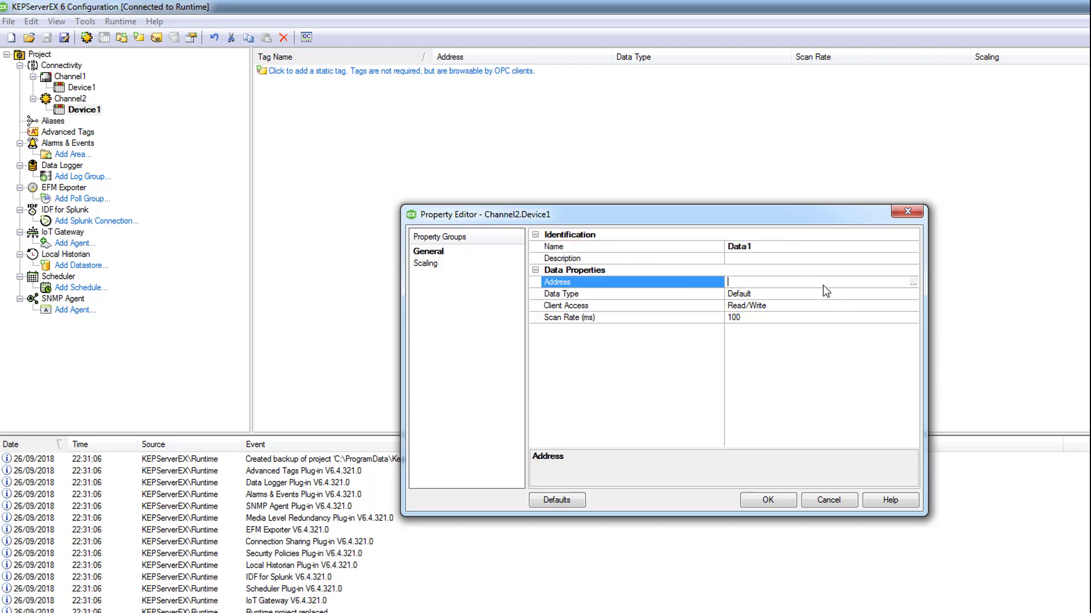
# - Set the Data1 tag's address to Excel|Sheet1!R1C1 and confirm the tag
pyautogui.write('Exce')
pyautogui.press('BackSpace')
pyautogui.press('BackSpace')
pyautogui.press('BackSpace')
pyautogui.write('|Sheet1')
pyautogui.hotkey('alt', 'Tab')
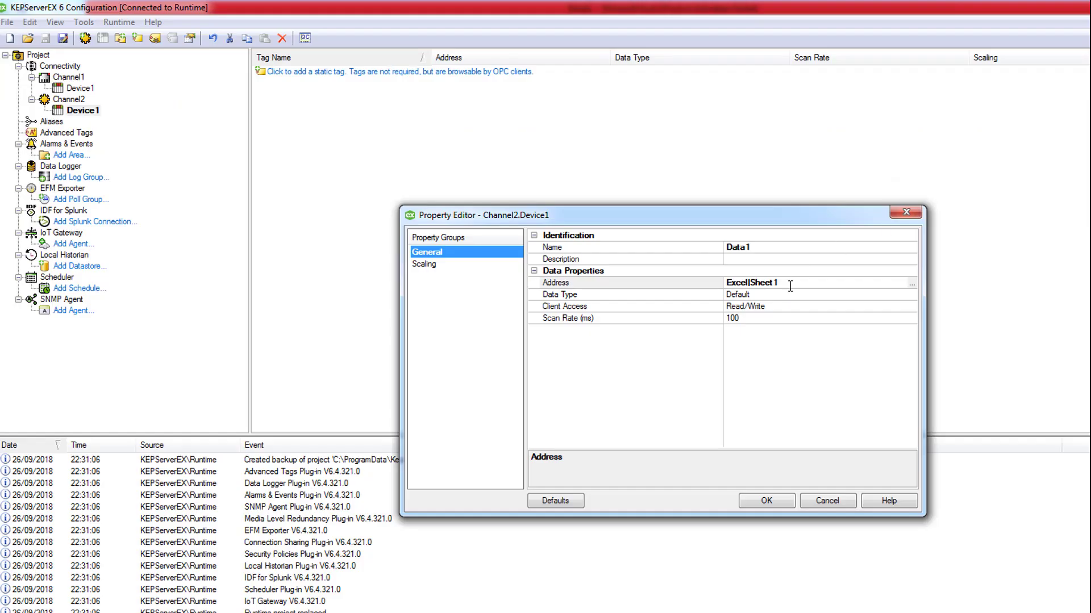
pyautogui.click(789, 286)
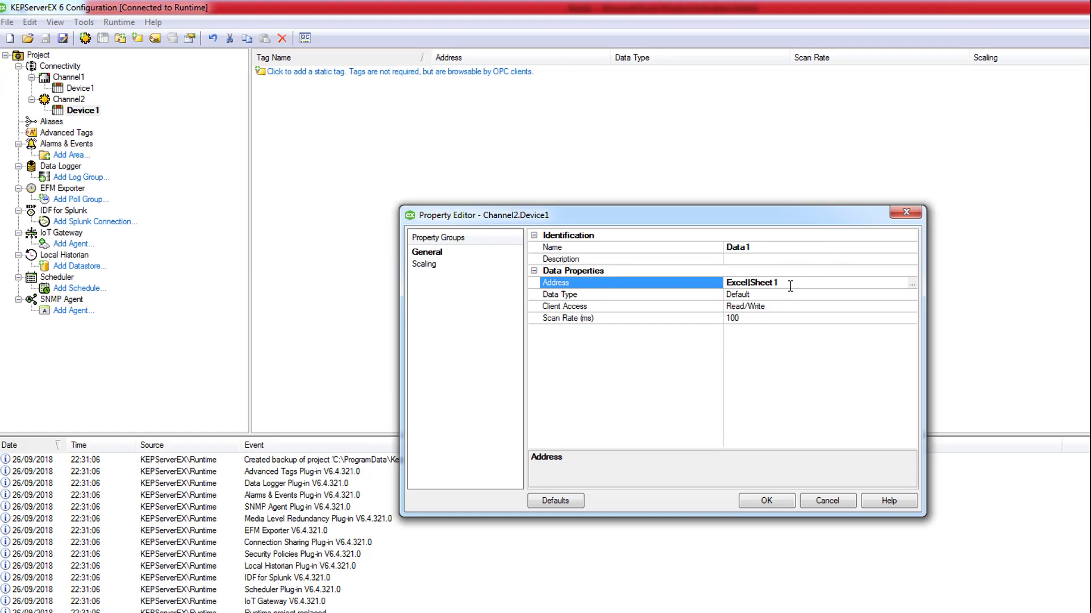
pyautogui.write('!')
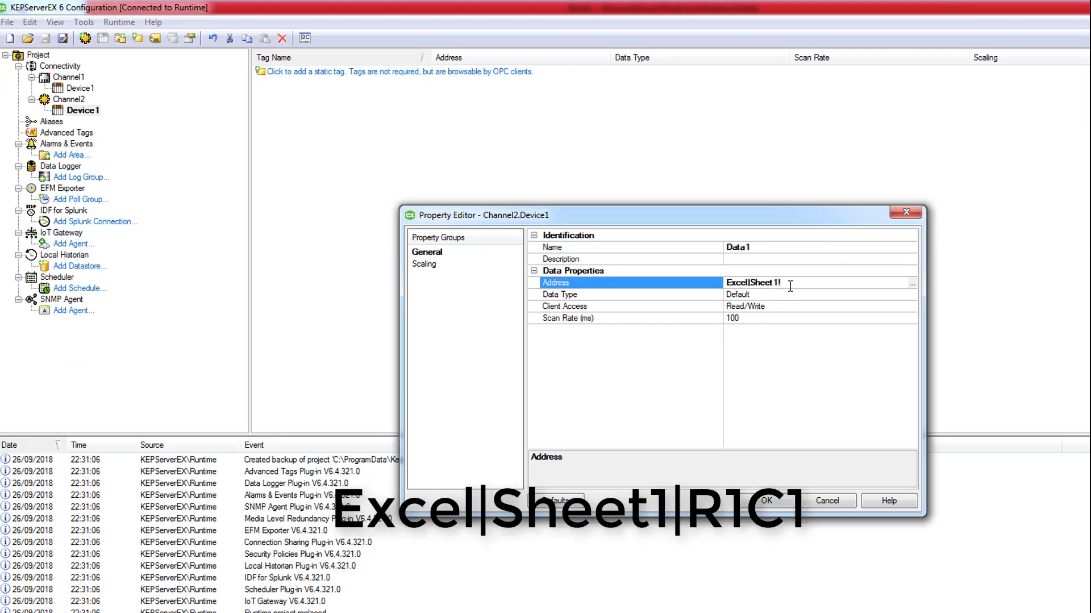
pyautogui.write('R1C')
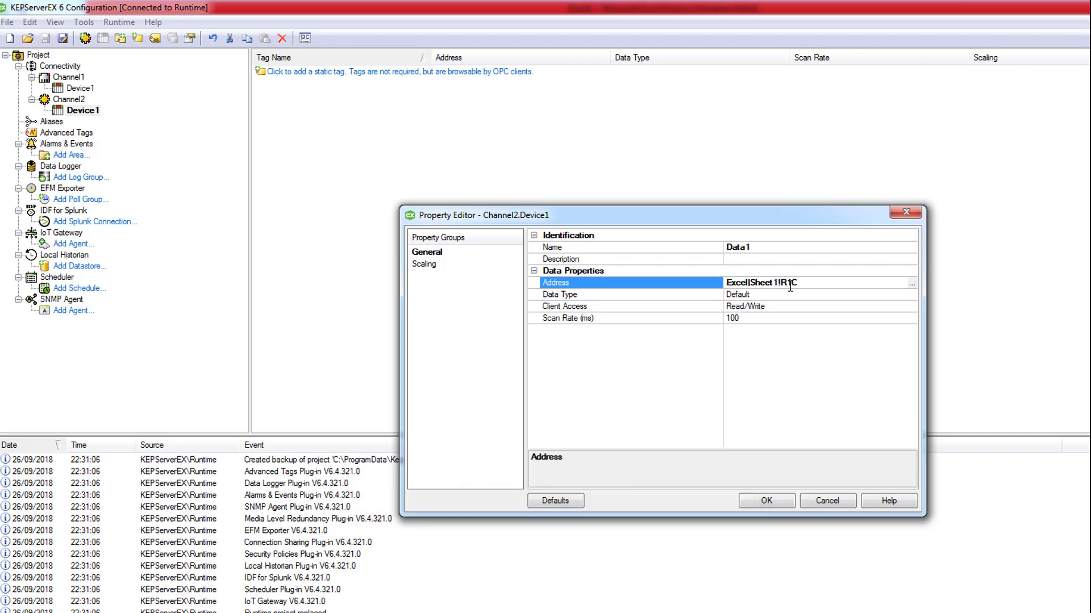
pyautogui.write('1')
pyautogui.moveTo(760, 208); pyautogui.dragTo(647, 161)
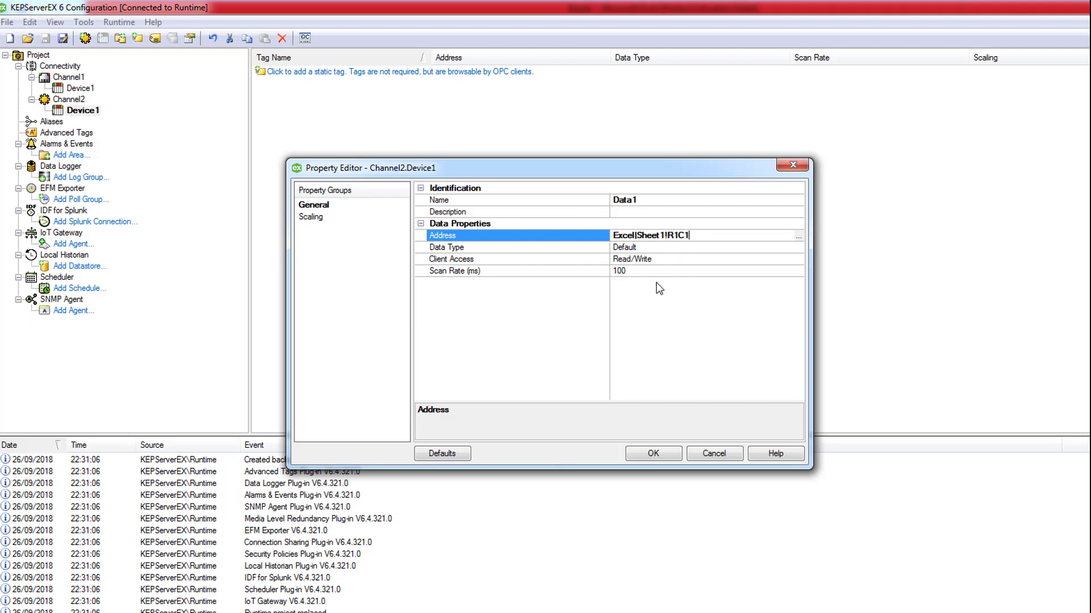
pyautogui.click(653, 454)
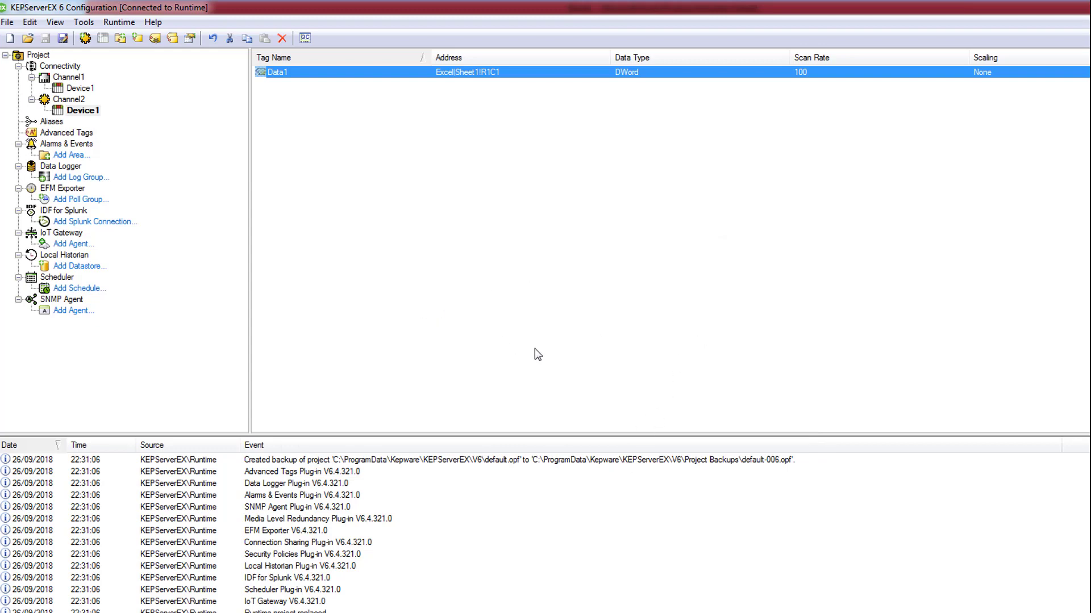
# - View Channel2.Device1's items in OPC Quick Client, then close it without saving
pyautogui.click(305, 41)
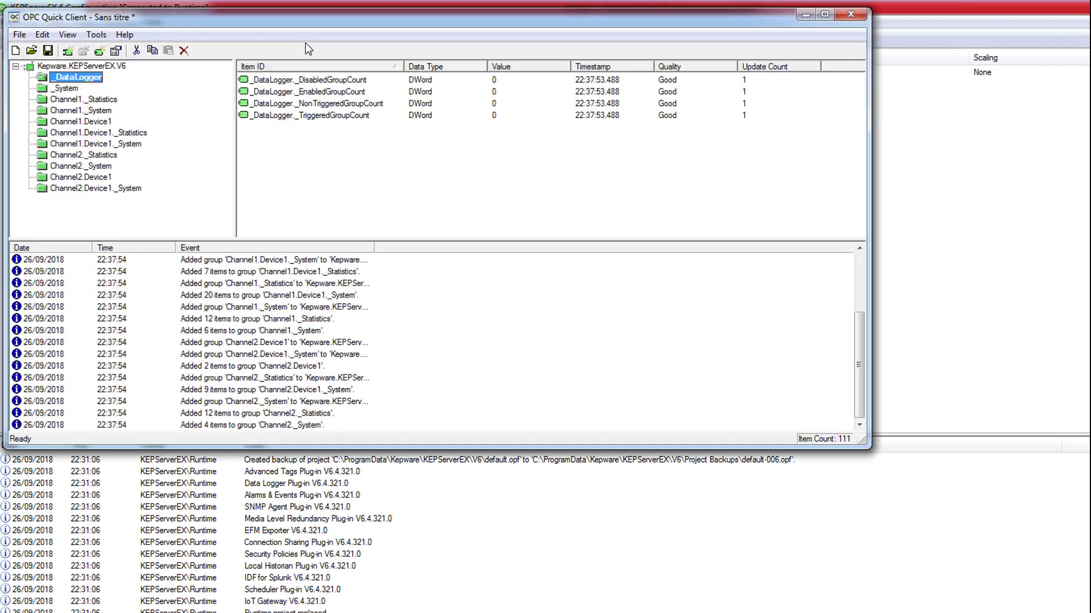
pyautogui.click(101, 179)
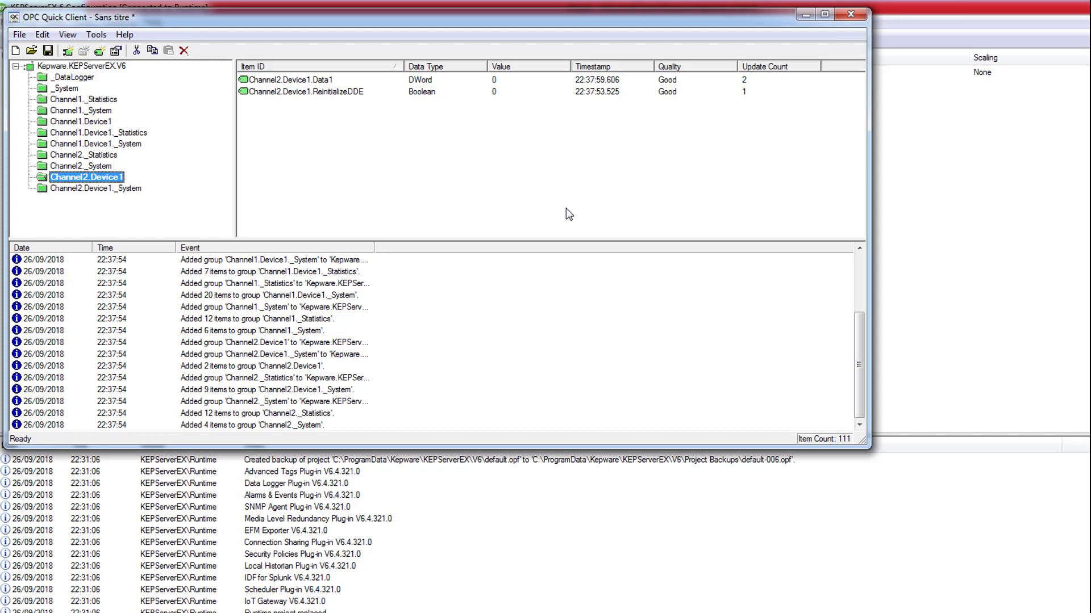
pyautogui.click(840, 17)
pyautogui.click(464, 264)
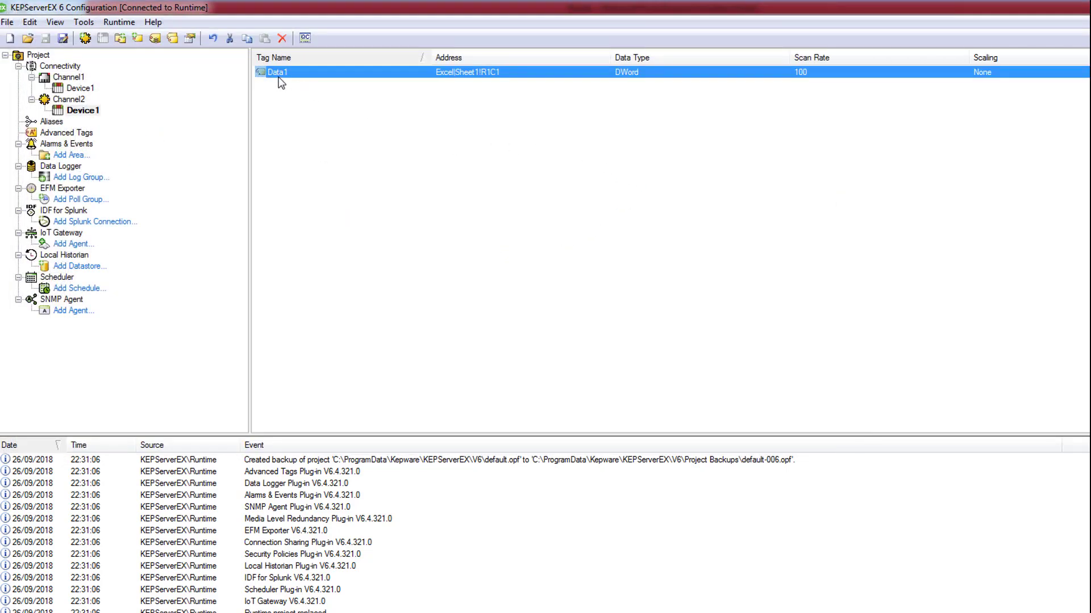
# - With Channel2's Device1 selected, relaunch the Quick Client and inspect the Data1 item
pyautogui.click(73, 112)
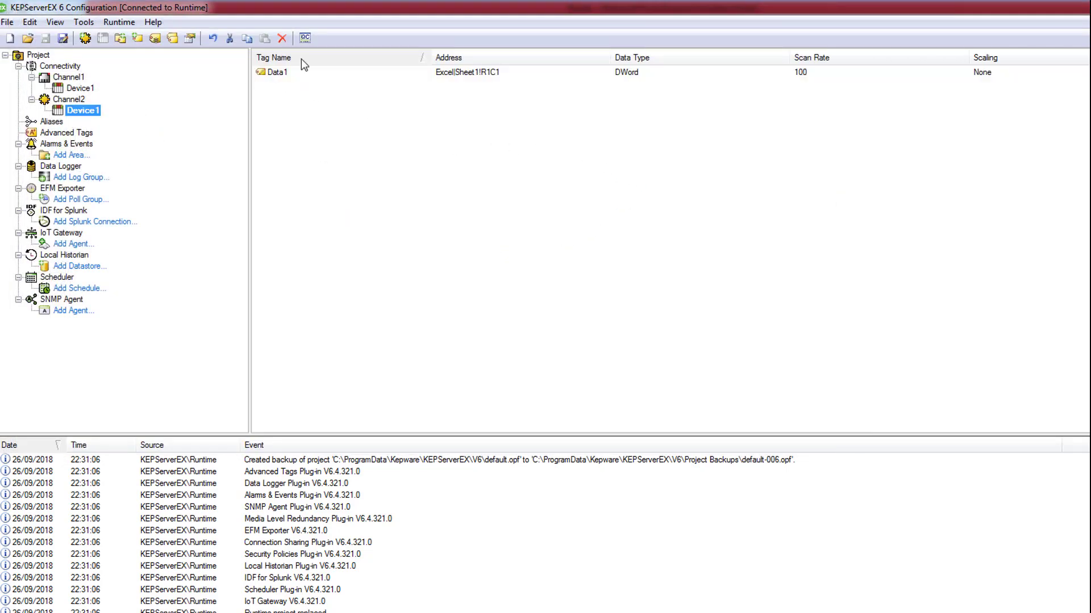
pyautogui.click(305, 38)
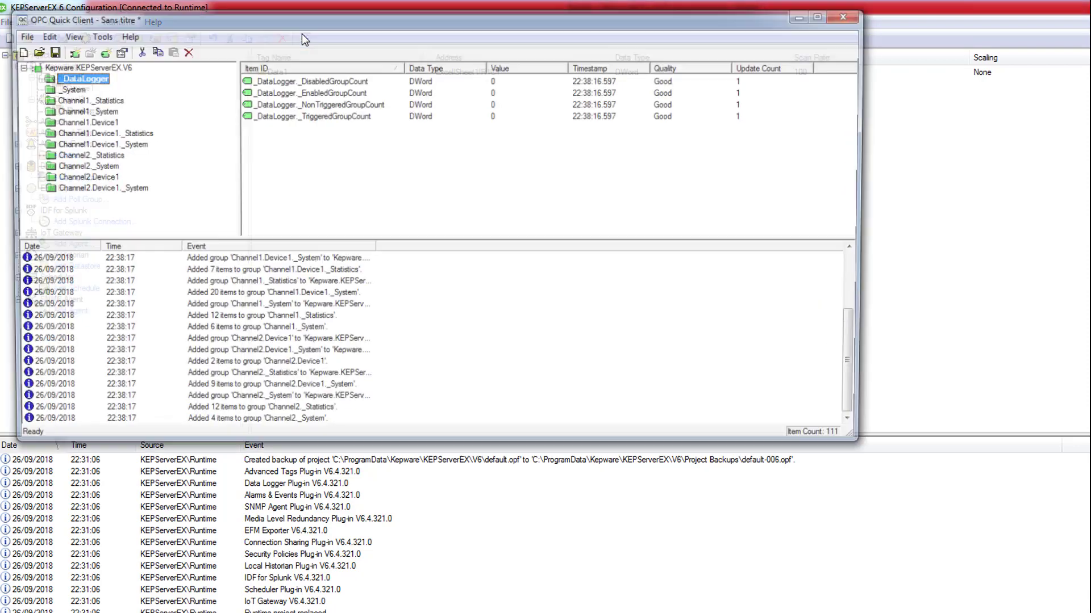
pyautogui.click(100, 178)
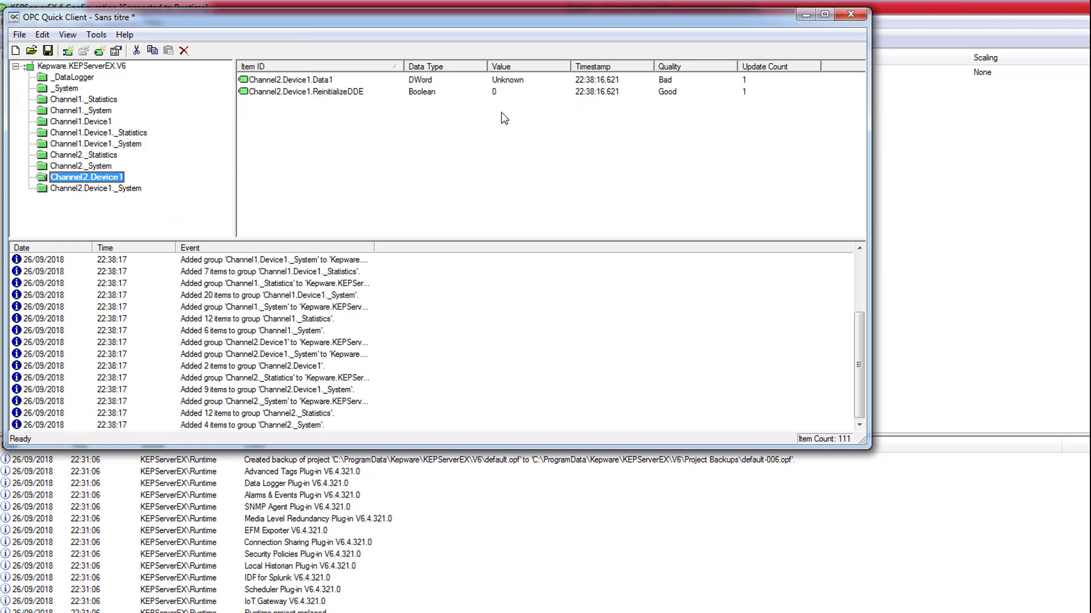
pyautogui.click(666, 83)
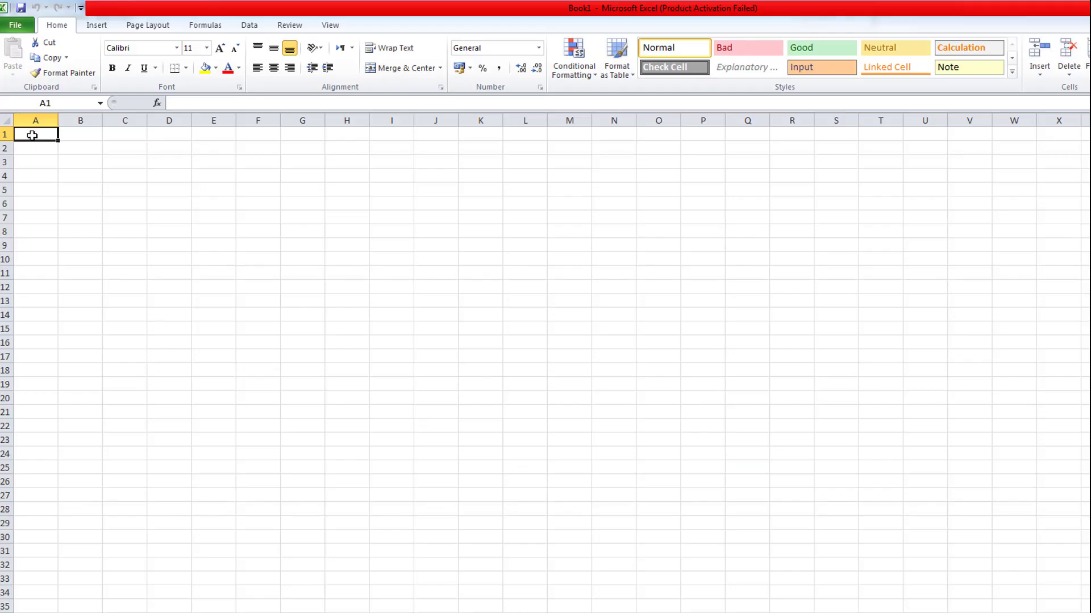
# - Enter 400 in Excel cell A1 and return to the OPC Quick Client
pyautogui.write('400')
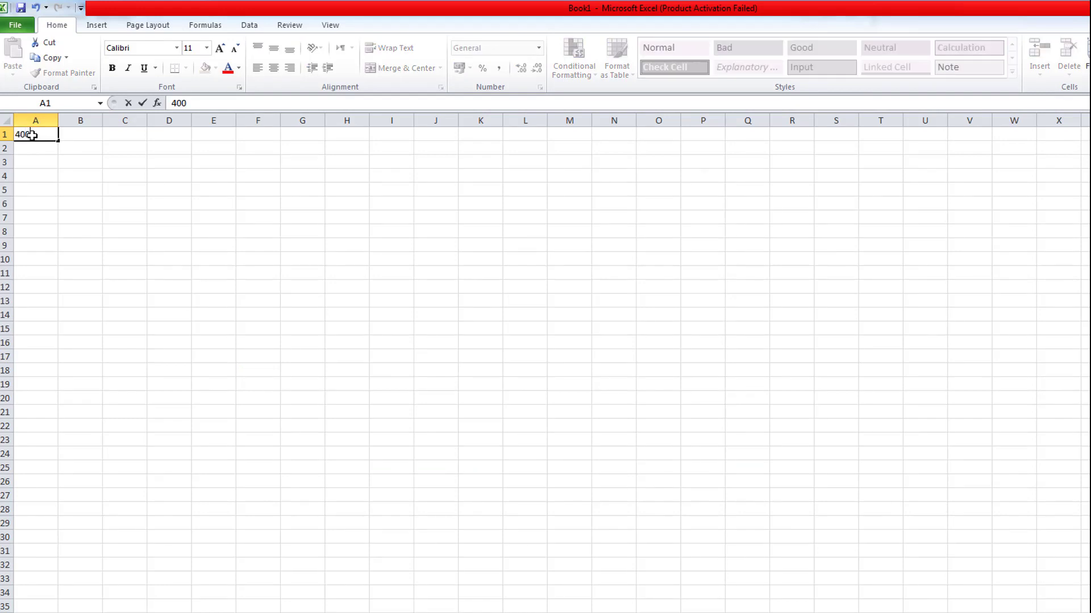
pyautogui.press('Return')
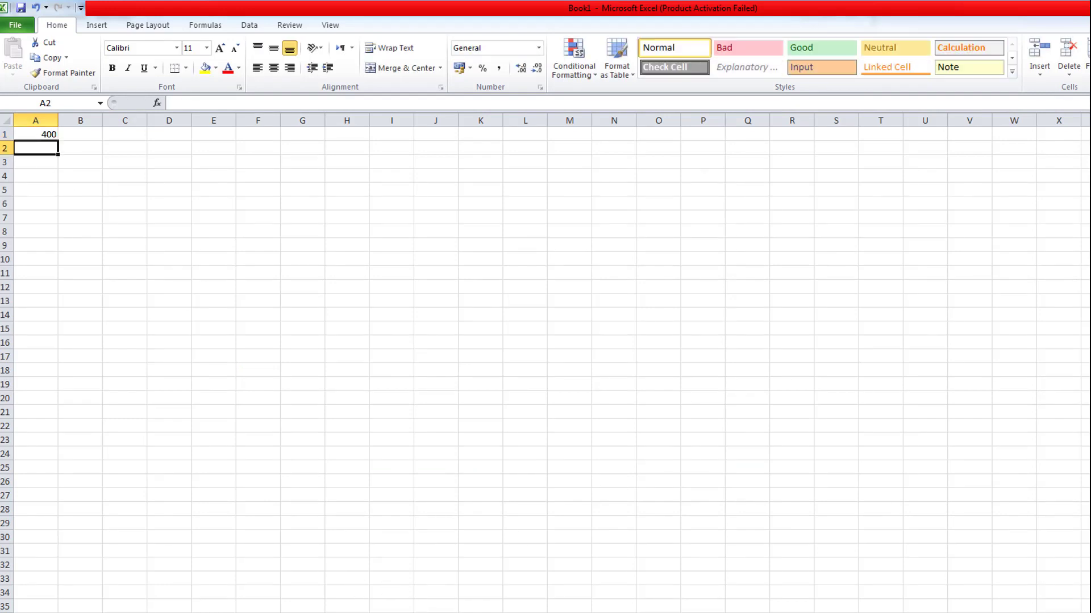
pyautogui.hotkey('alt', 'Tab')
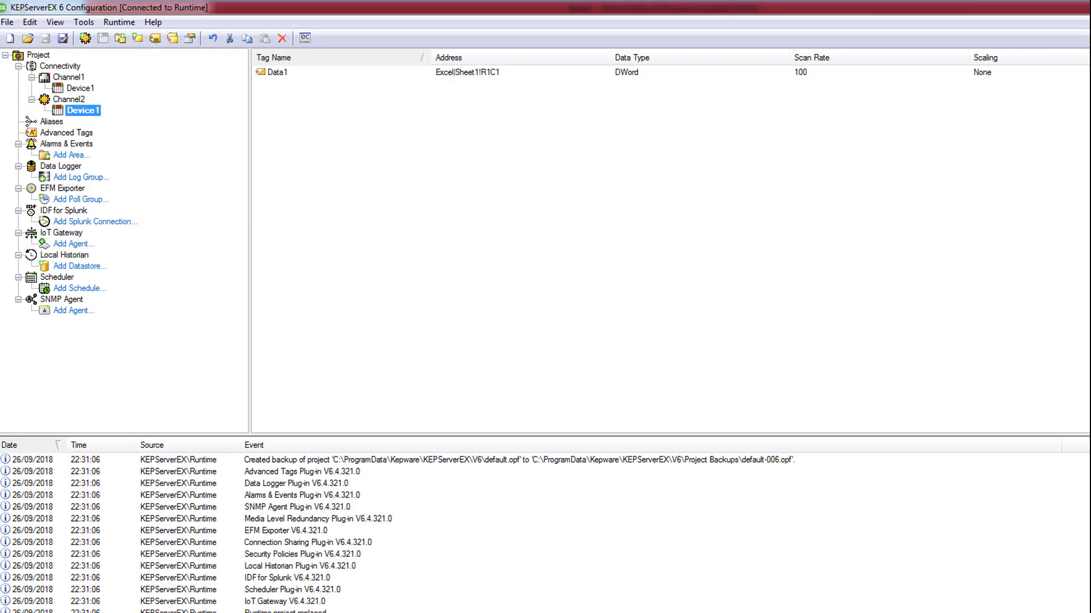
pyautogui.hotkey('alt', 'Tab')
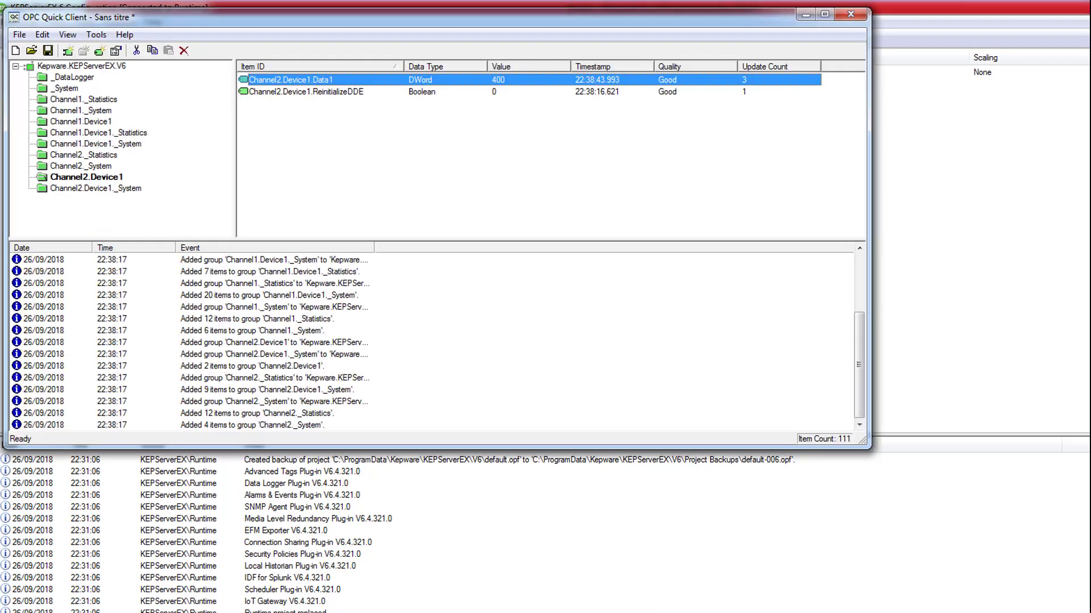
# - Restart the OPC Quick Client without saving and confirm Channel2.Device1.Data1 reads 400 with Good quality
pyautogui.click(851, 14)
pyautogui.click(476, 272)
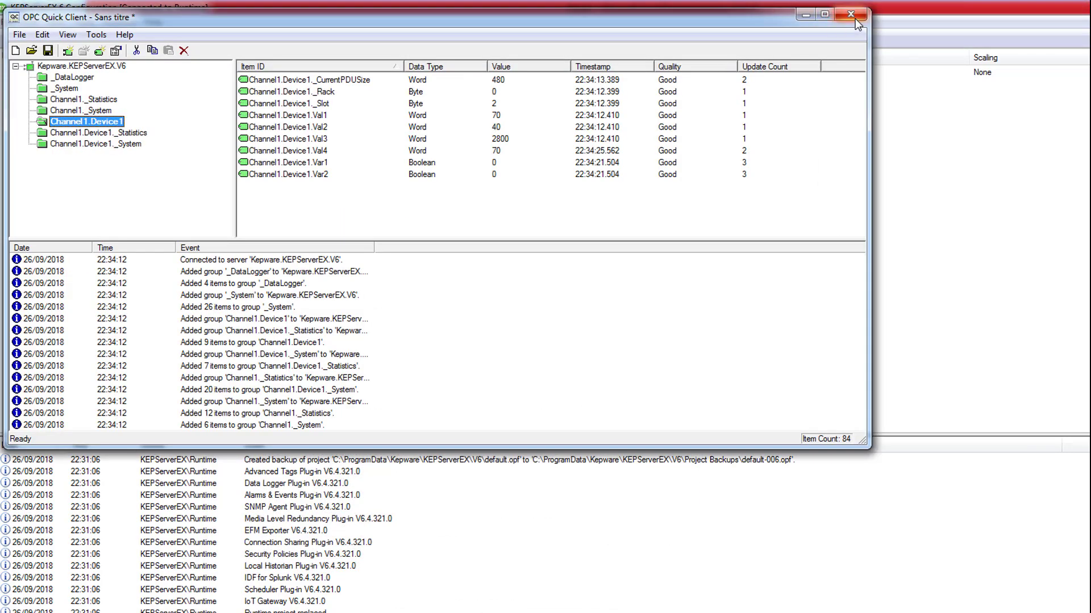
pyautogui.click(850, 14)
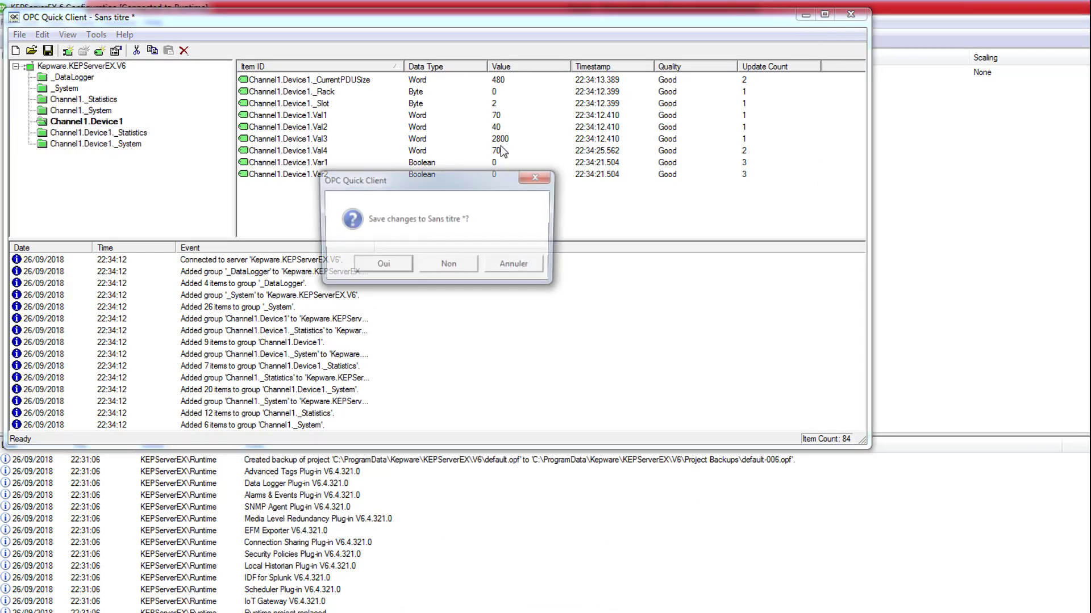
pyautogui.click(452, 270)
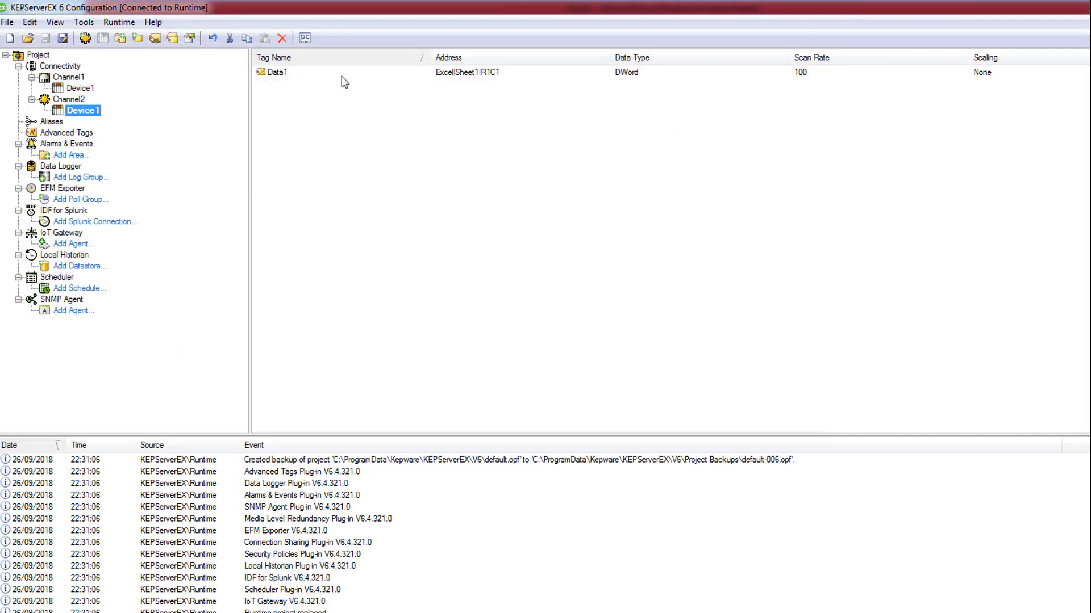
pyautogui.click(305, 38)
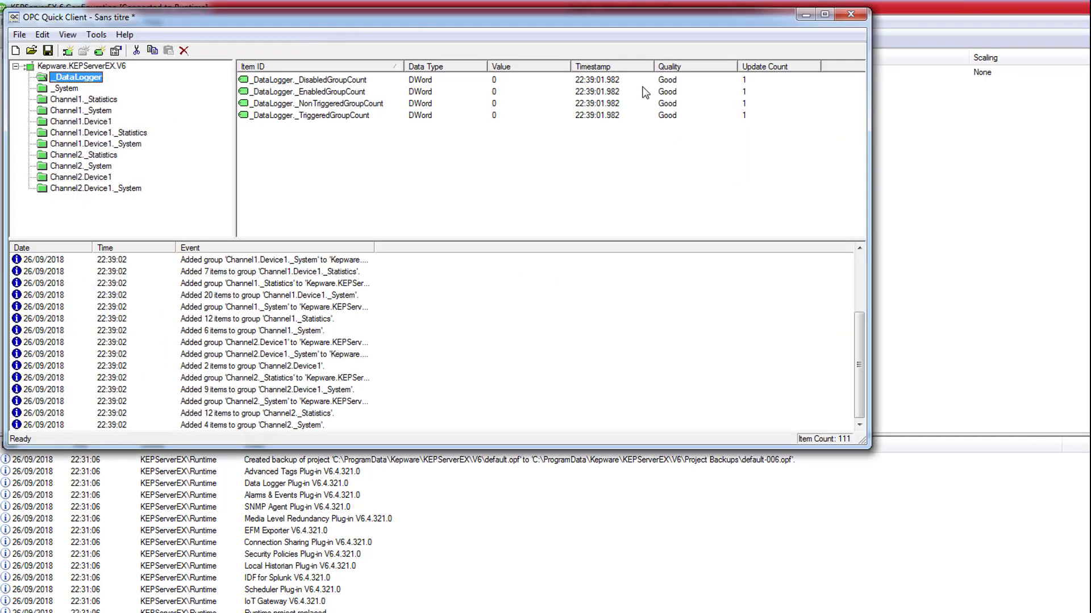
pyautogui.click(106, 177)
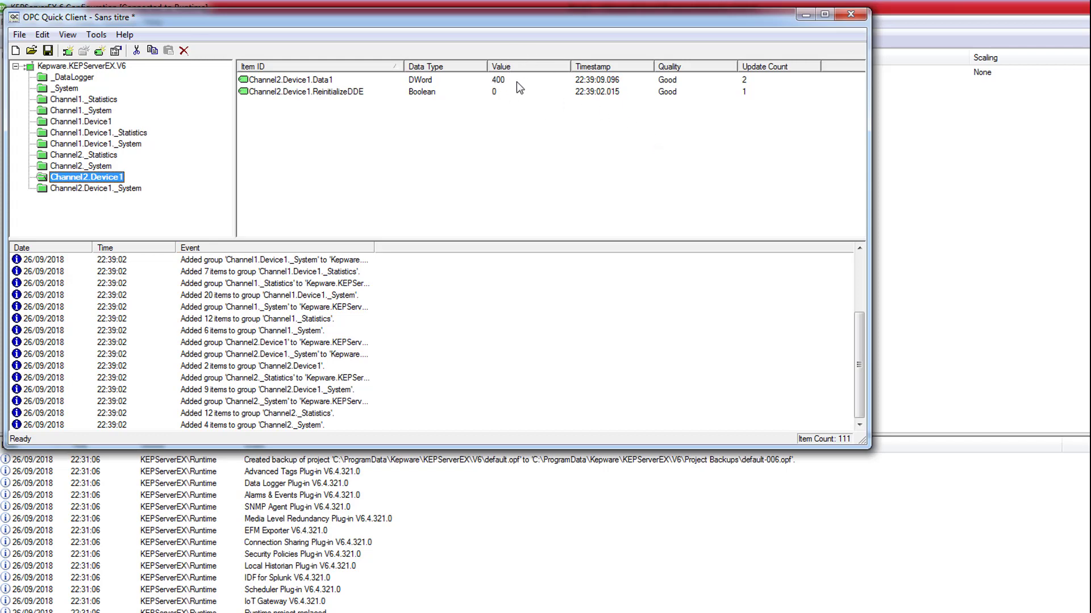
pyautogui.click(839, 14)
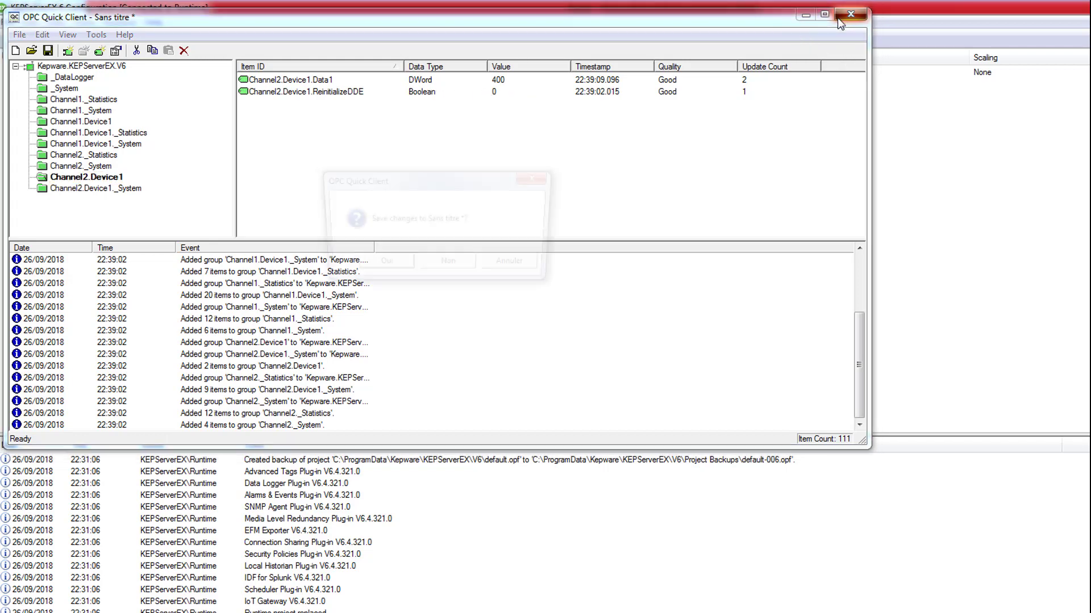
# - Change the Data1 tag's data type from DWord to Word
pyautogui.click(466, 267)
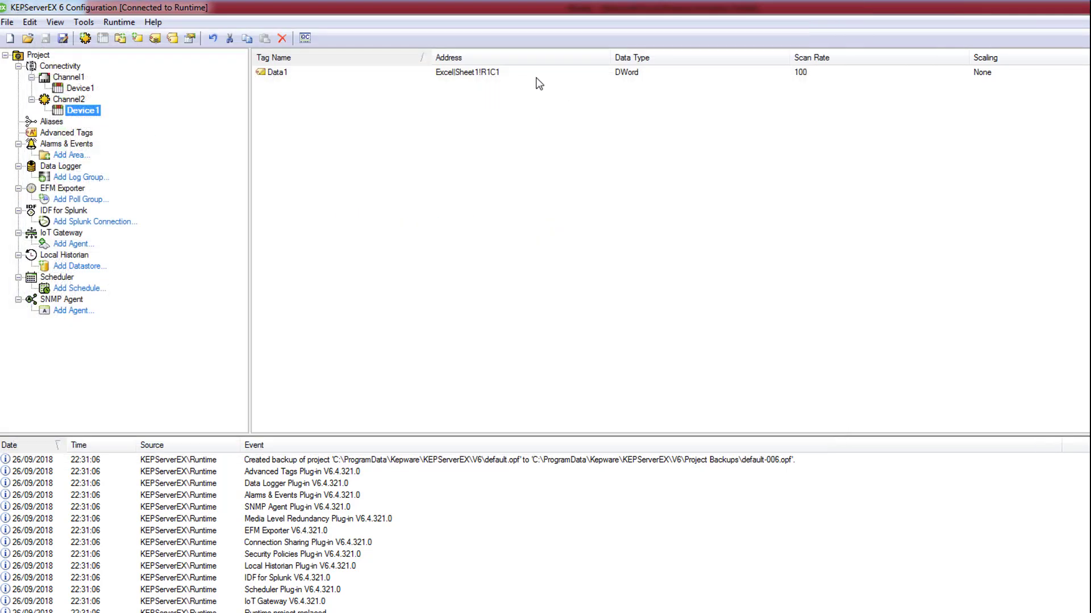
pyautogui.rightClick(479, 81)
pyautogui.click(519, 159)
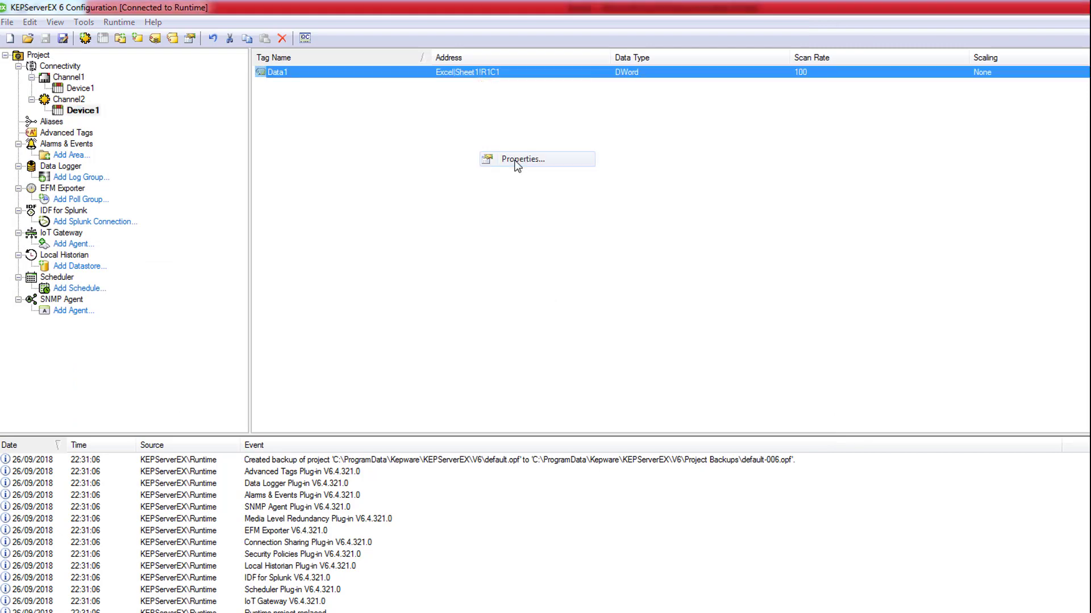
pyautogui.click(637, 233)
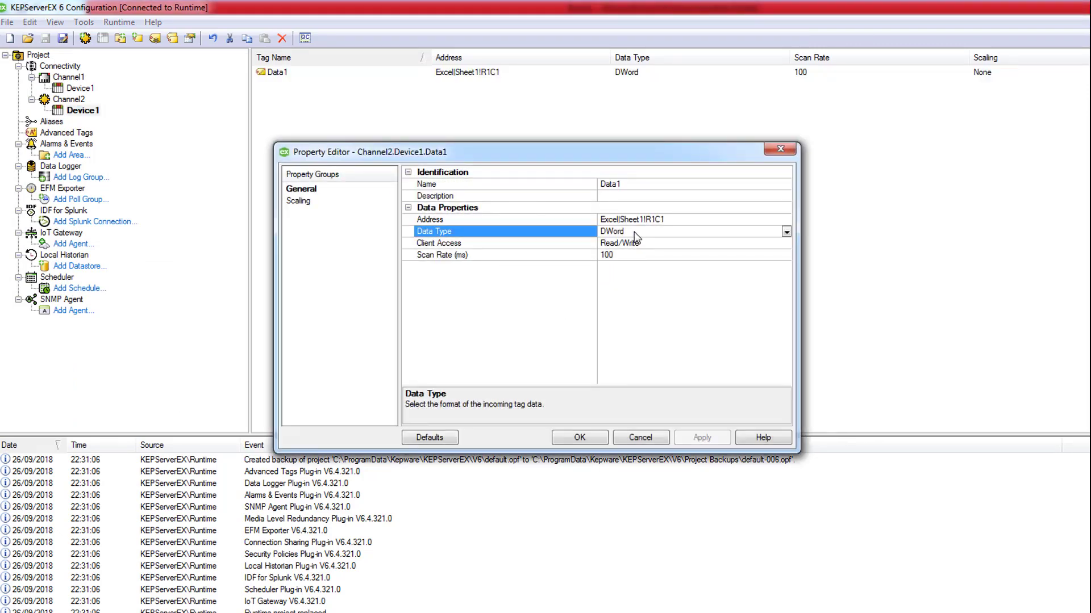
pyautogui.click(785, 230)
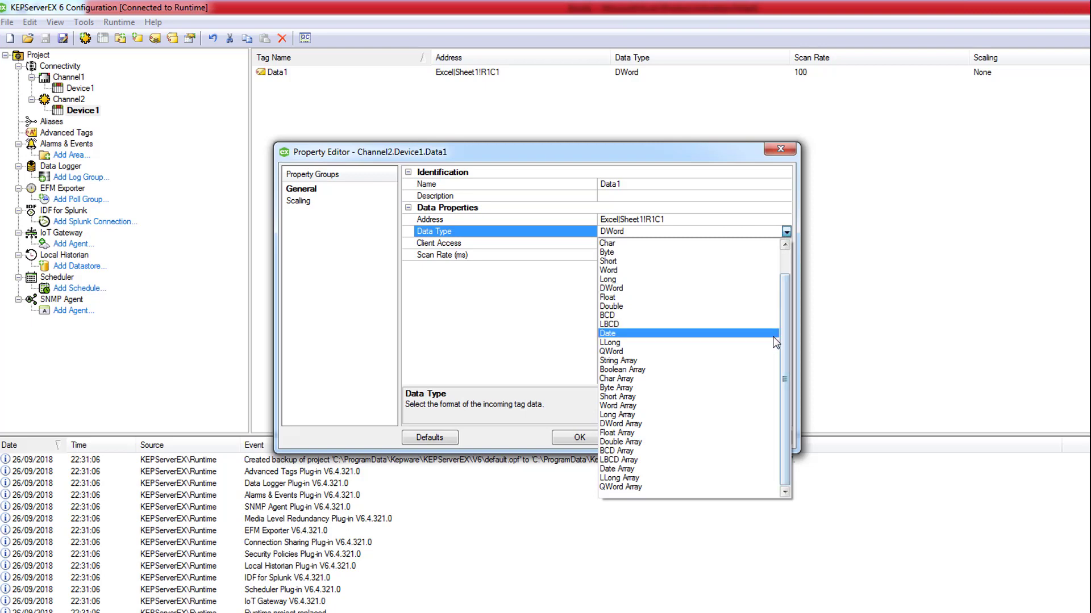
pyautogui.moveTo(786, 328); pyautogui.dragTo(781, 271)
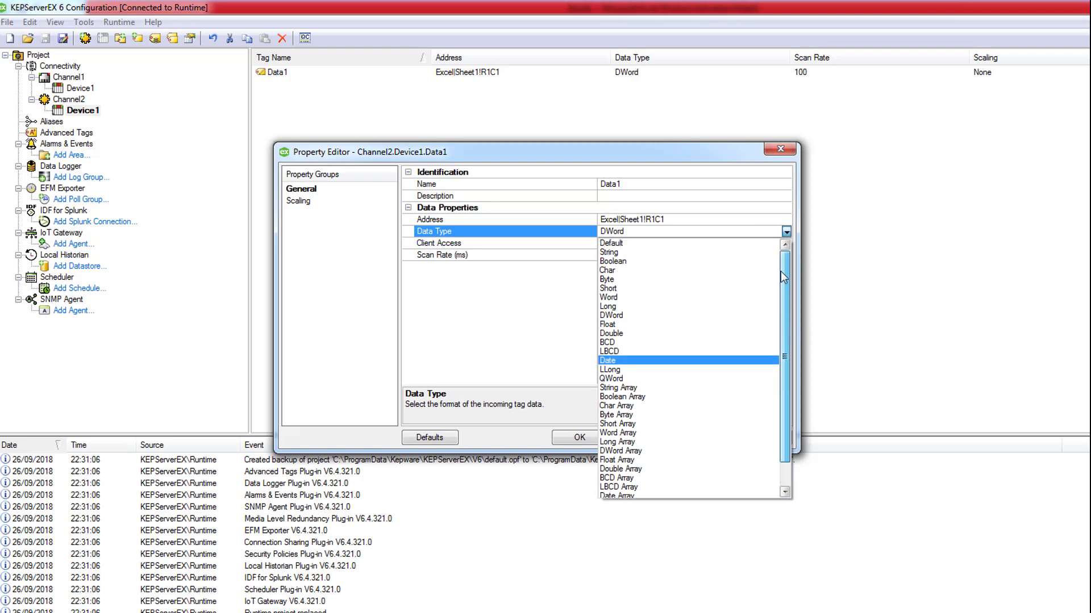
pyautogui.click(675, 296)
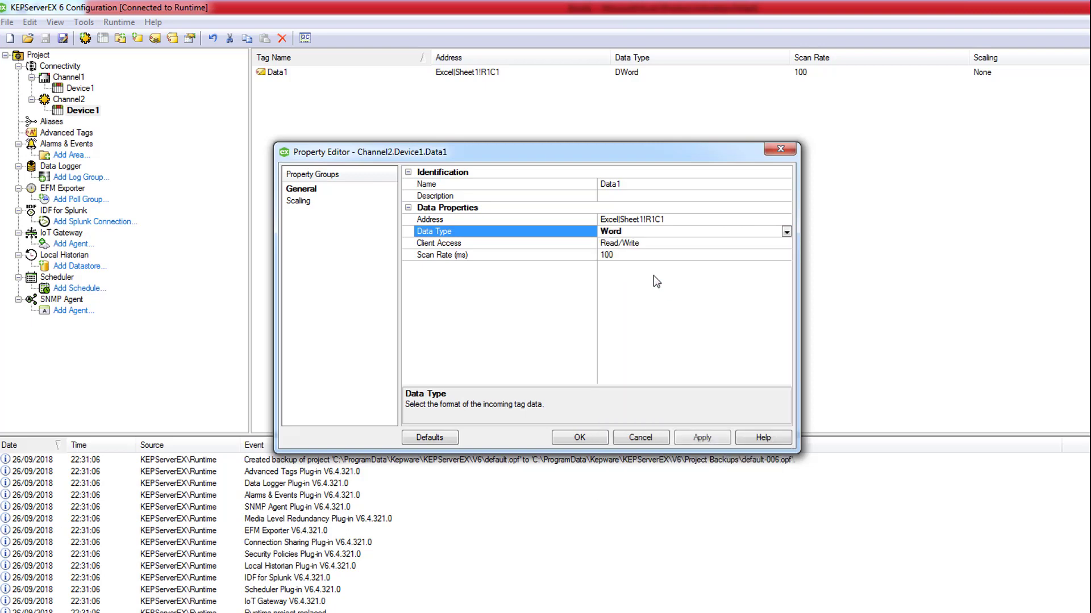
pyautogui.click(579, 438)
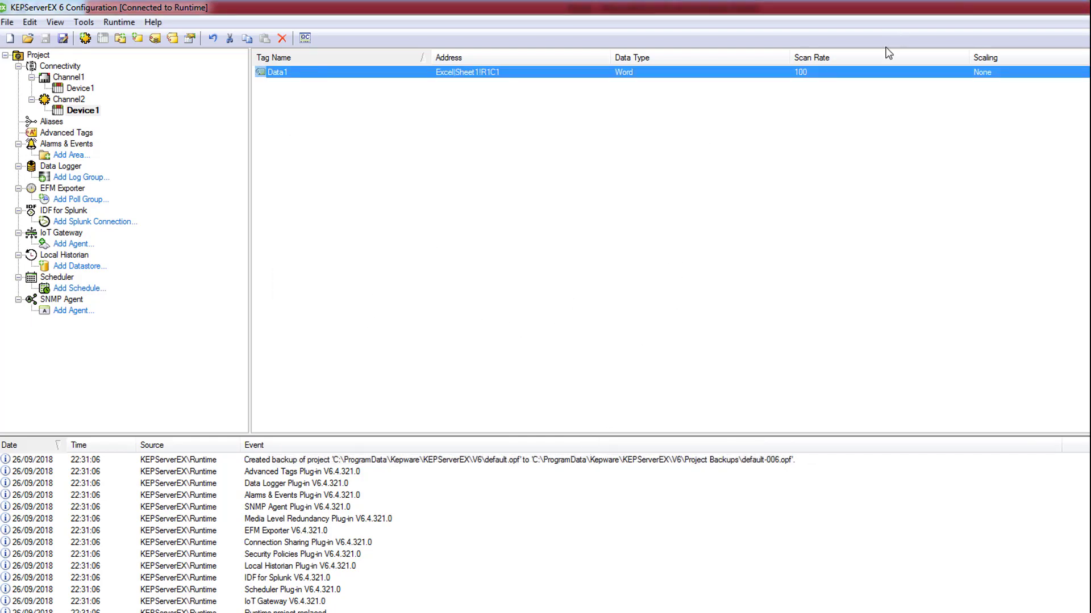
# - Start a new tag under Channel2's Device1
pyautogui.hotkey('alt', 'Tab')
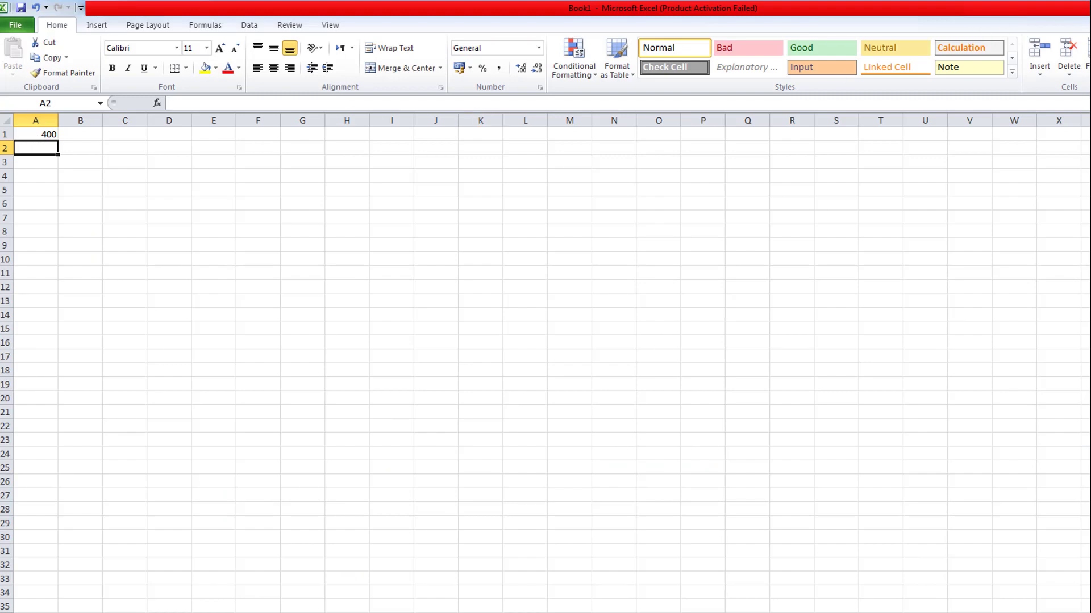
pyautogui.hotkey('alt', 'Tab')
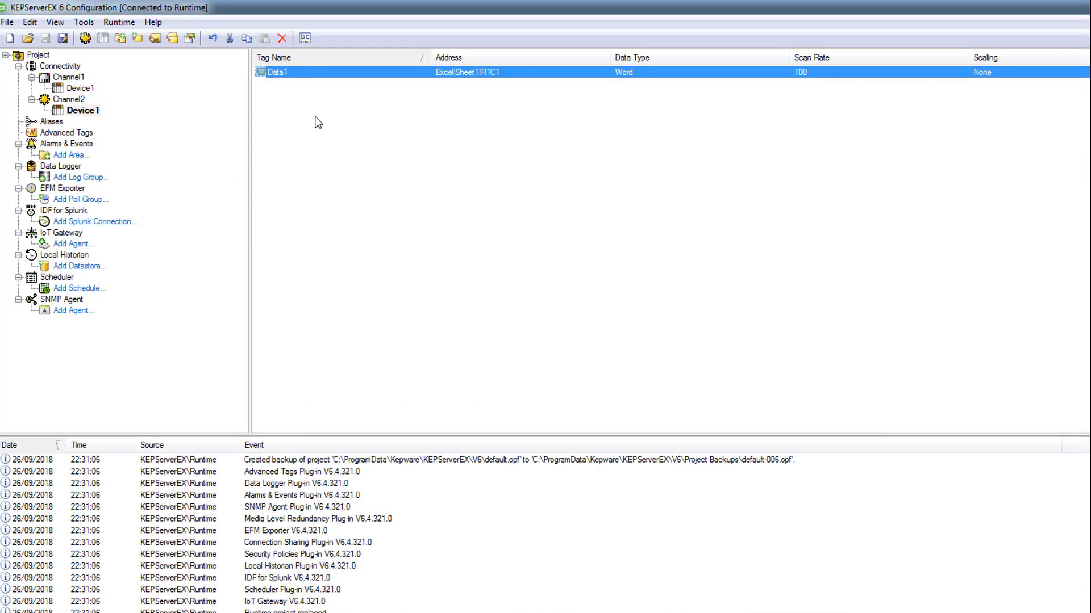
pyautogui.rightClick(317, 122)
pyautogui.click(341, 127)
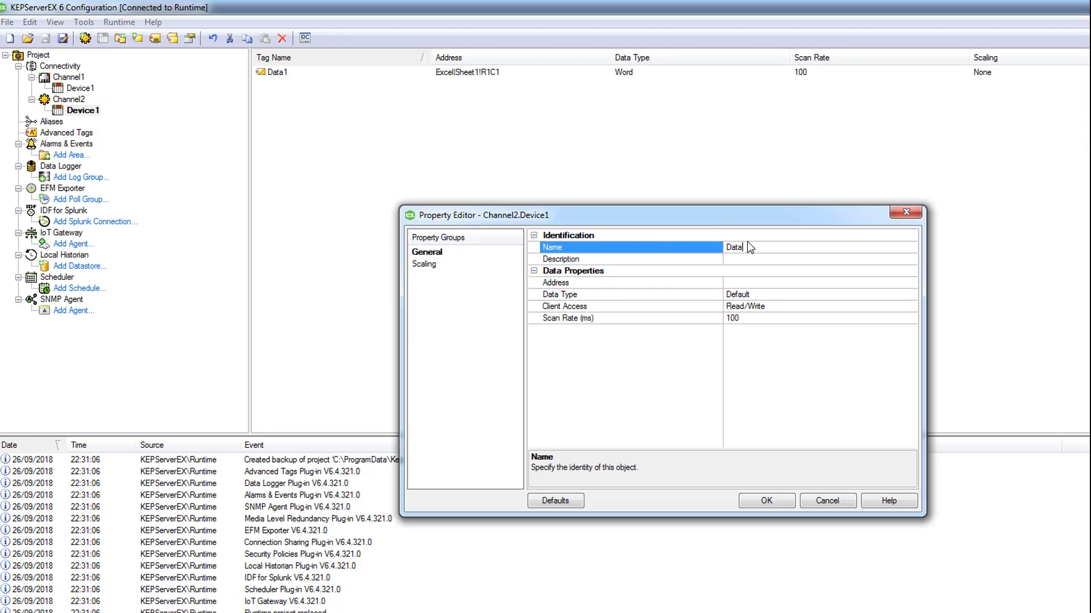
# - Create tag Data2 at address Excel|Sheet1!R2C1 with the Word data type
pyautogui.click(791, 280)
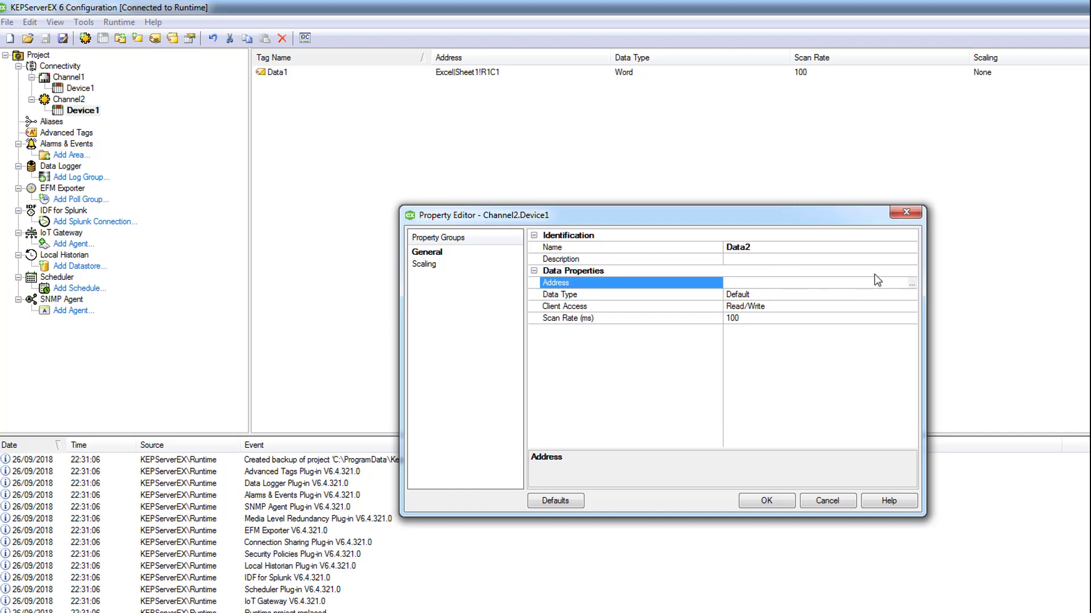
pyautogui.write('Excel|Sheet1!R2C1')
pyautogui.click(912, 304)
pyautogui.click(909, 295)
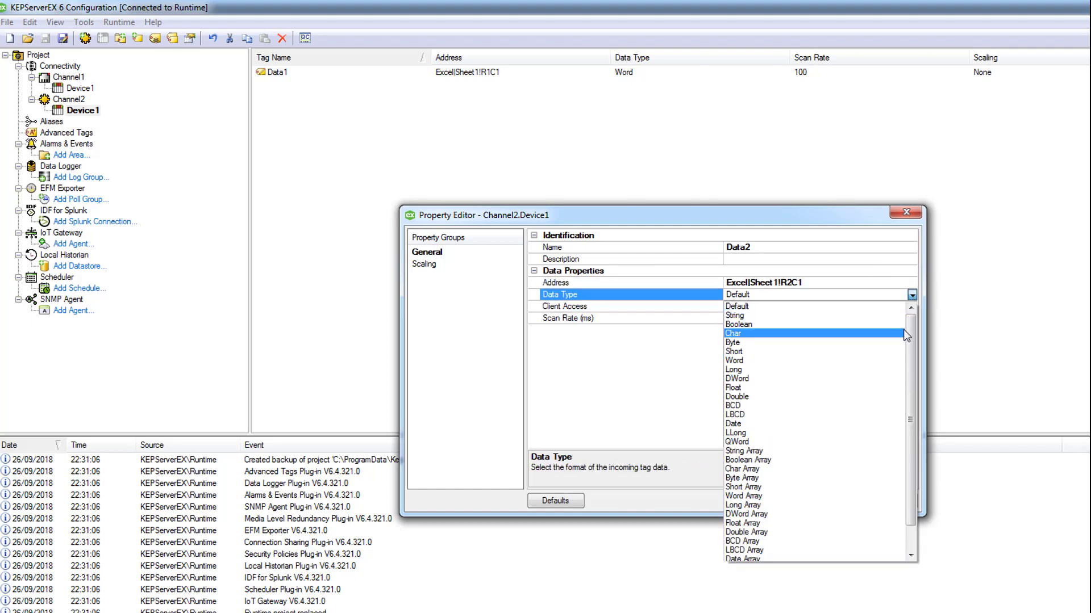
pyautogui.click(815, 360)
pyautogui.click(784, 498)
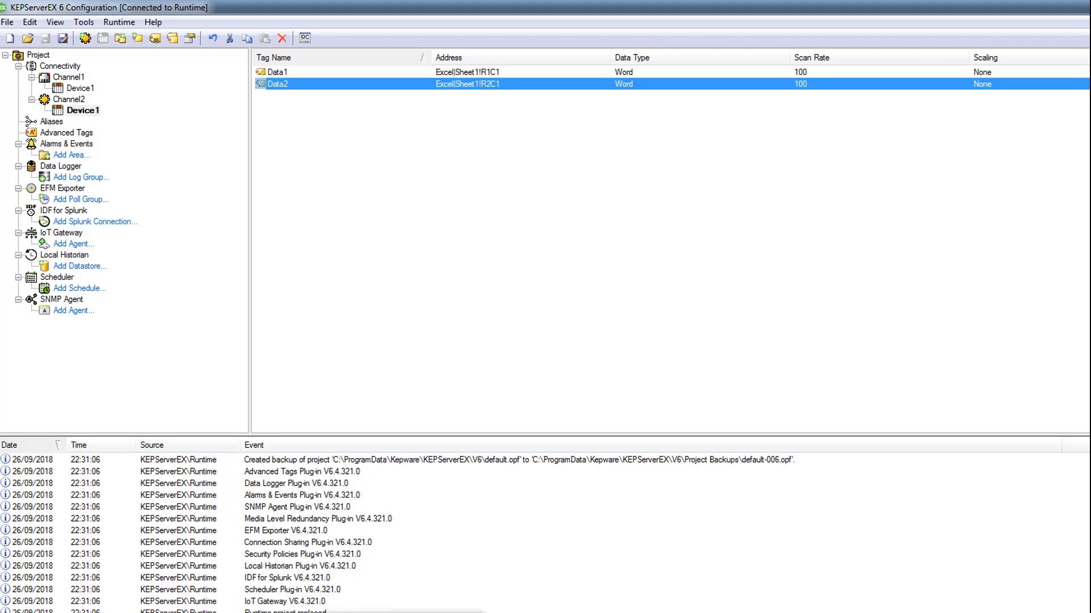
# - Enter 99 in Excel cell A2 and come back to KEPServerEX
pyautogui.click(426, 607)
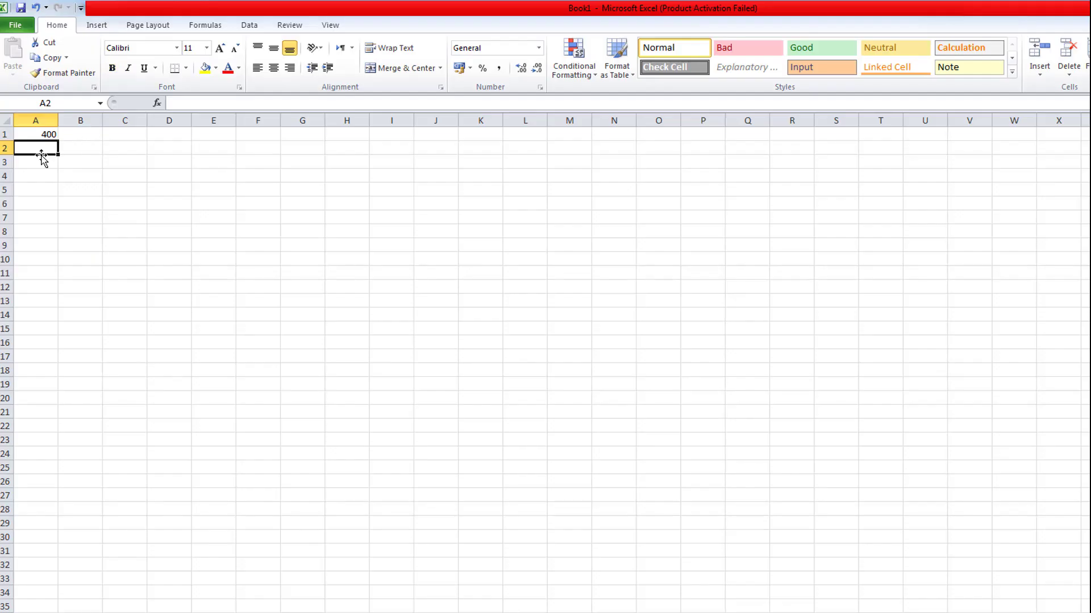
pyautogui.write('99')
pyautogui.press('Return')
pyautogui.click(833, 601)
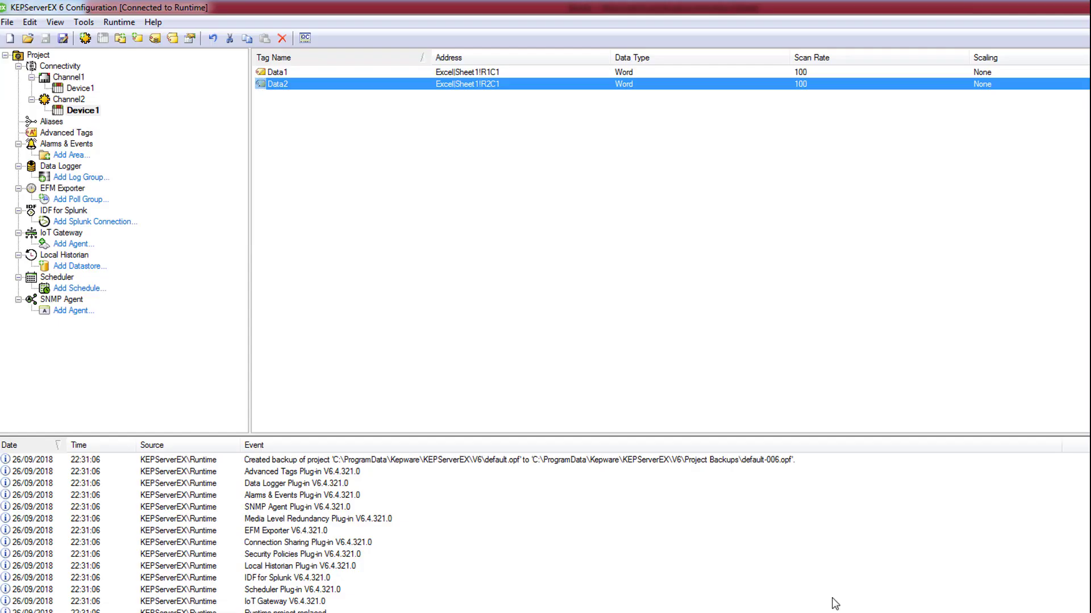
pyautogui.click(305, 38)
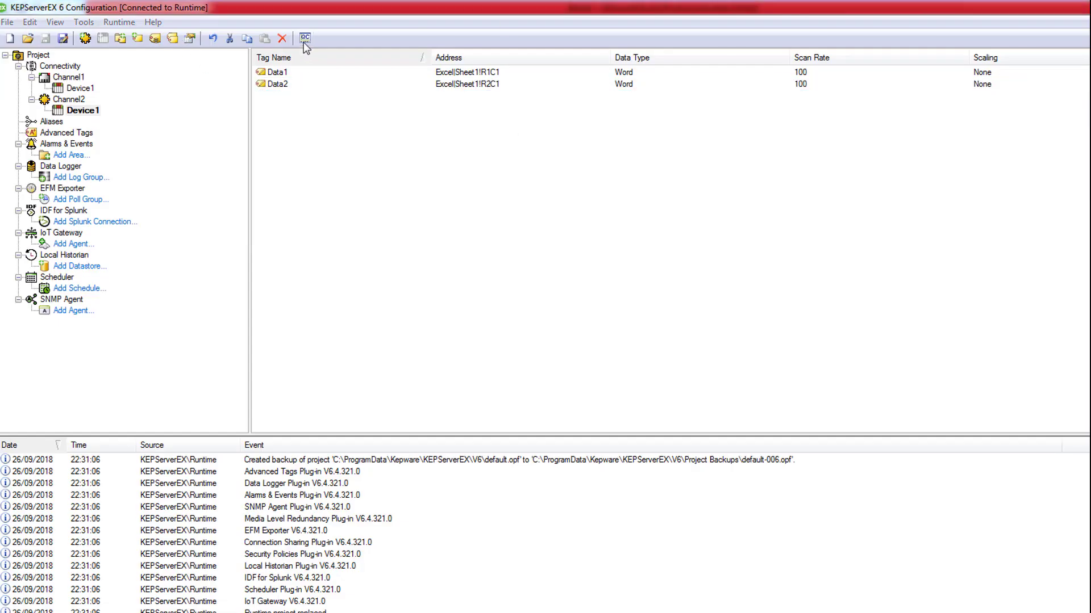
pyautogui.click(100, 181)
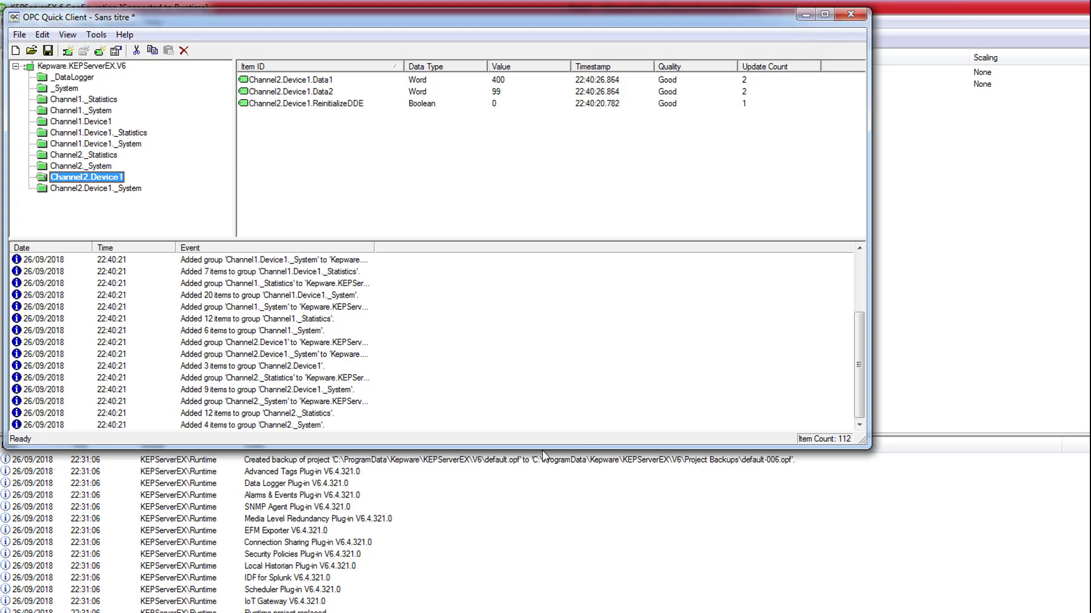
pyautogui.click(806, 14)
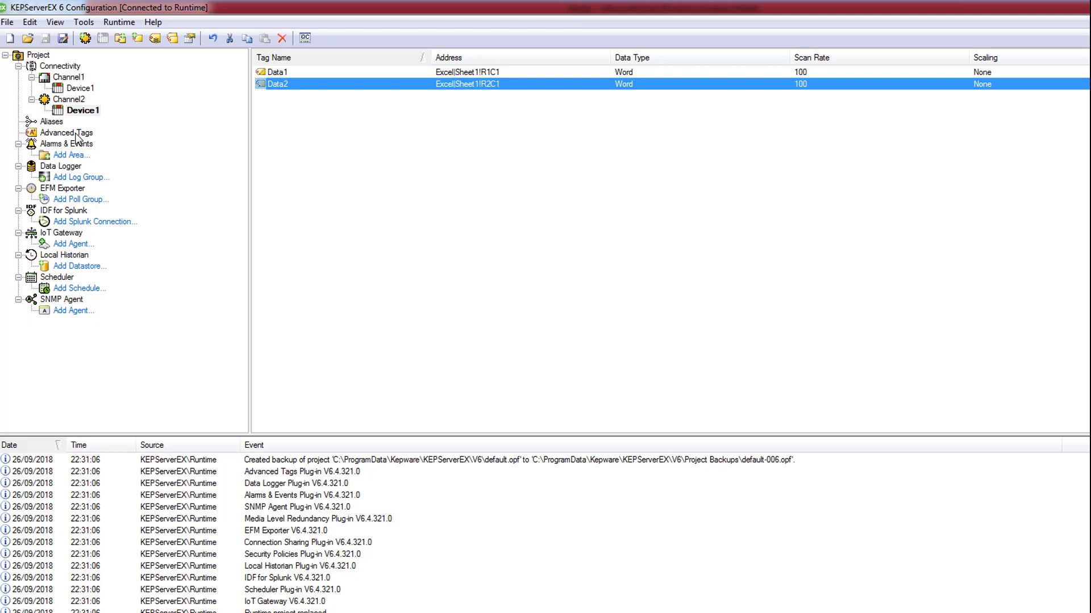
# - Add a new Link-type advanced tag named Link1
pyautogui.click(78, 135)
pyautogui.click(321, 72)
pyautogui.moveTo(625, 244); pyautogui.dragTo(479, 86)
pyautogui.click(479, 126)
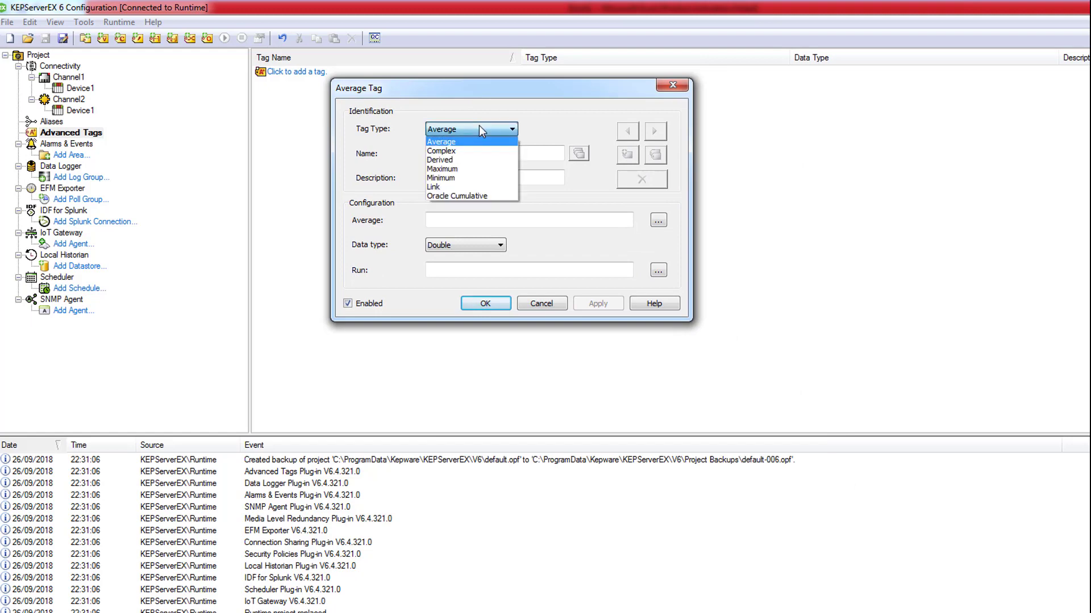
pyautogui.click(457, 195)
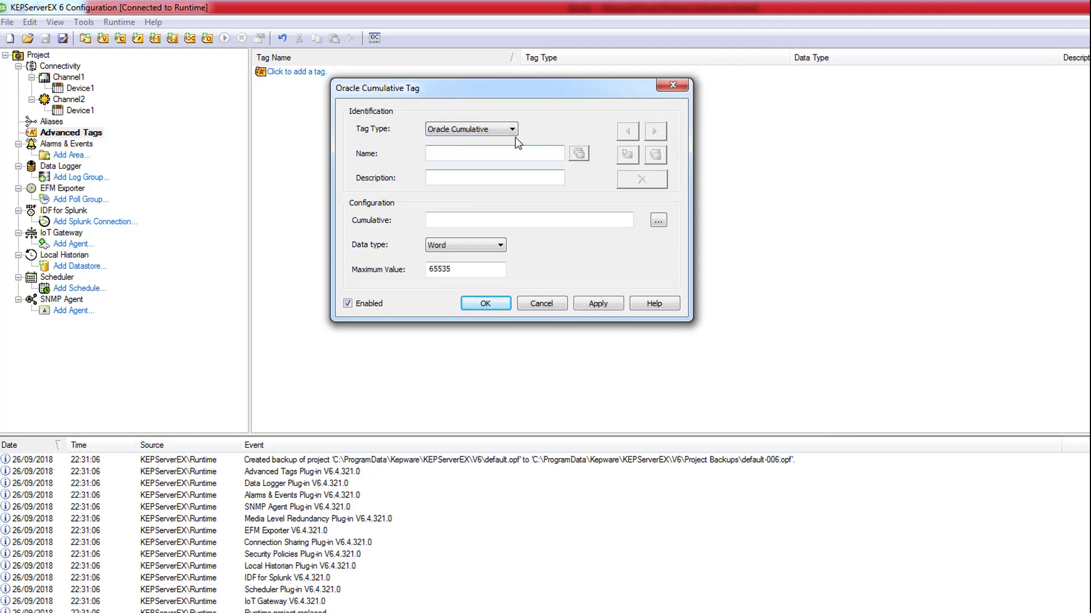
pyautogui.click(511, 129)
pyautogui.click(469, 190)
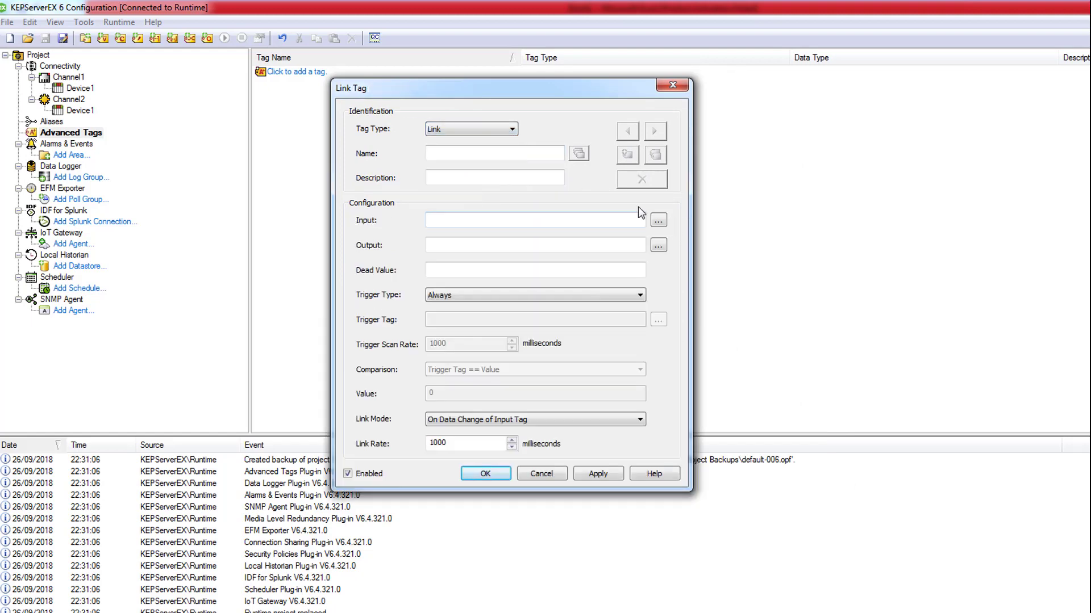
pyautogui.click(496, 154)
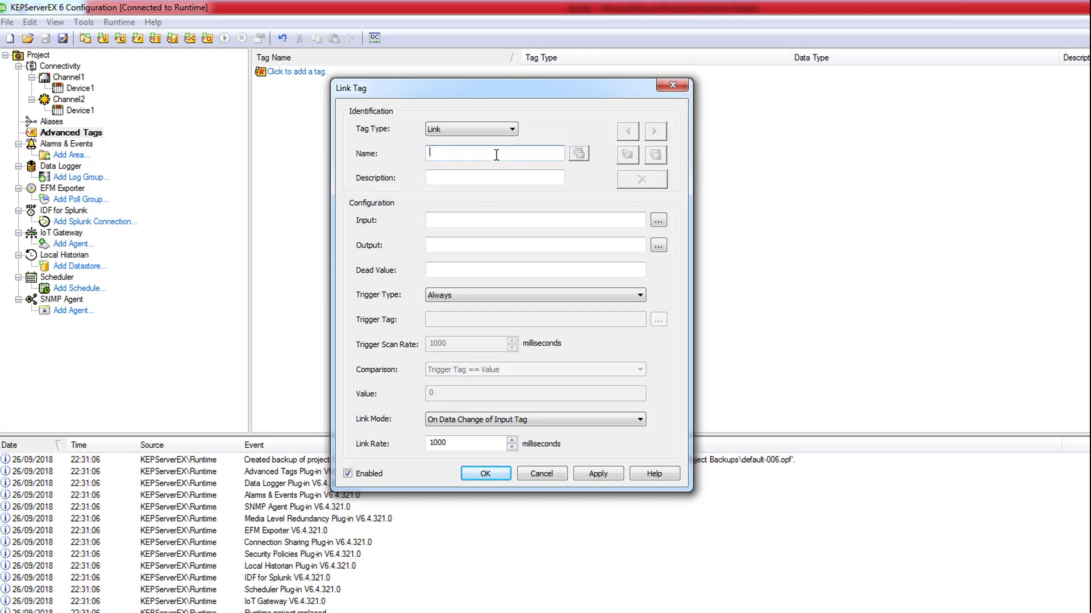
pyautogui.write('Link1')
# - Link Channel1.Device1.Val4 as input and Channel2.Device1.Data1 as output, then save Link1
pyautogui.click(658, 220)
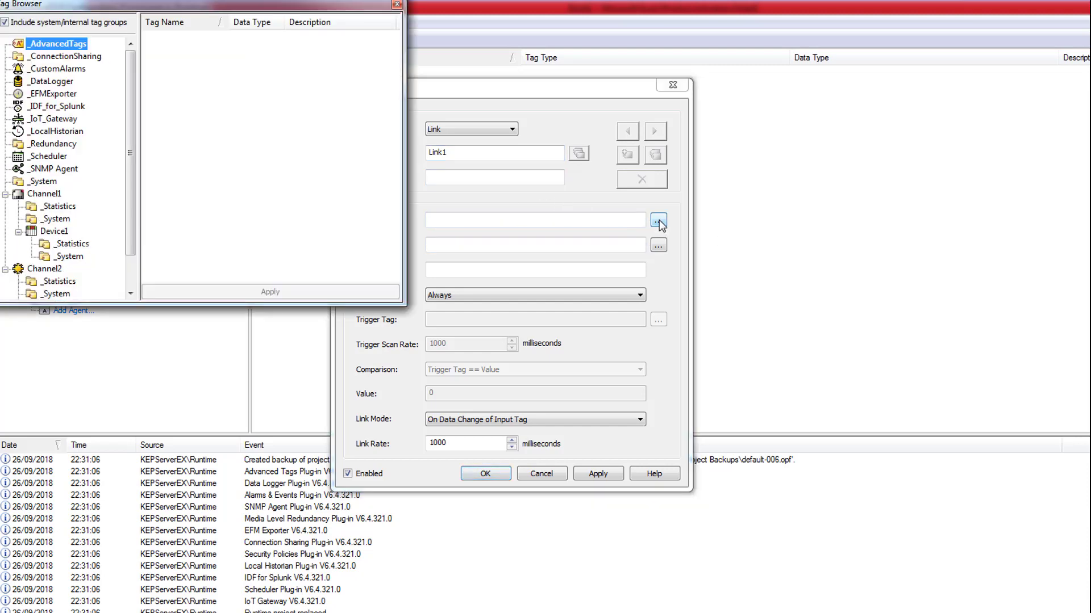
pyautogui.click(57, 232)
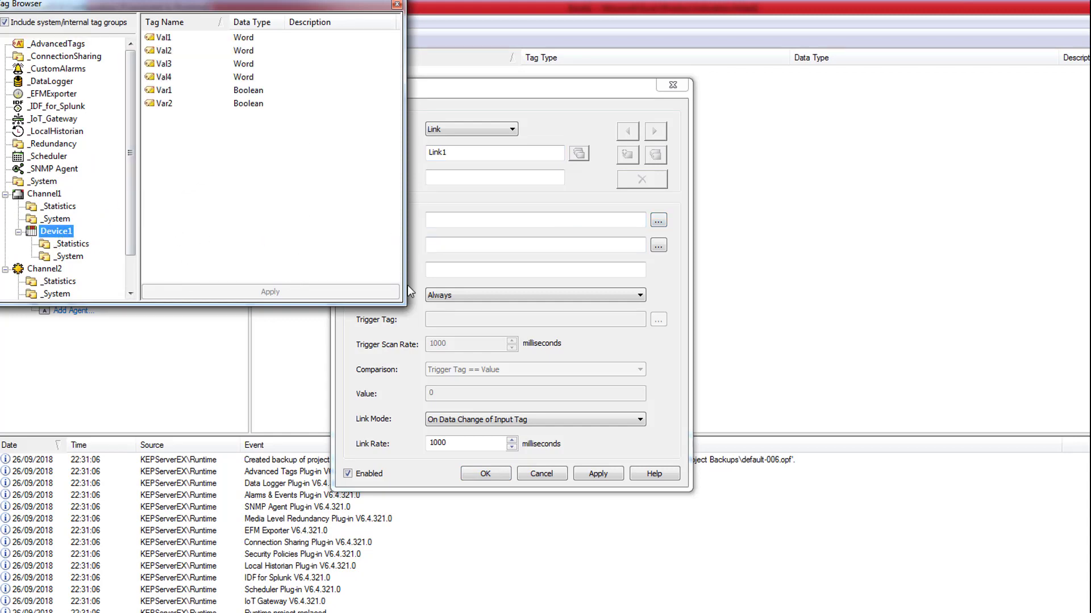
pyautogui.moveTo(405, 305); pyautogui.dragTo(584, 356)
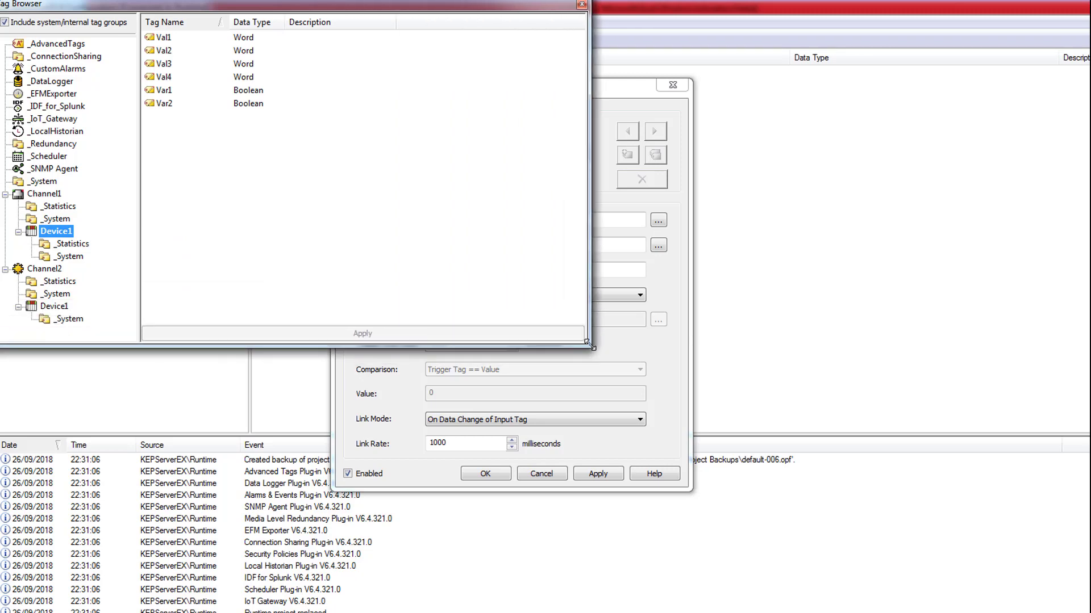
pyautogui.click(177, 84)
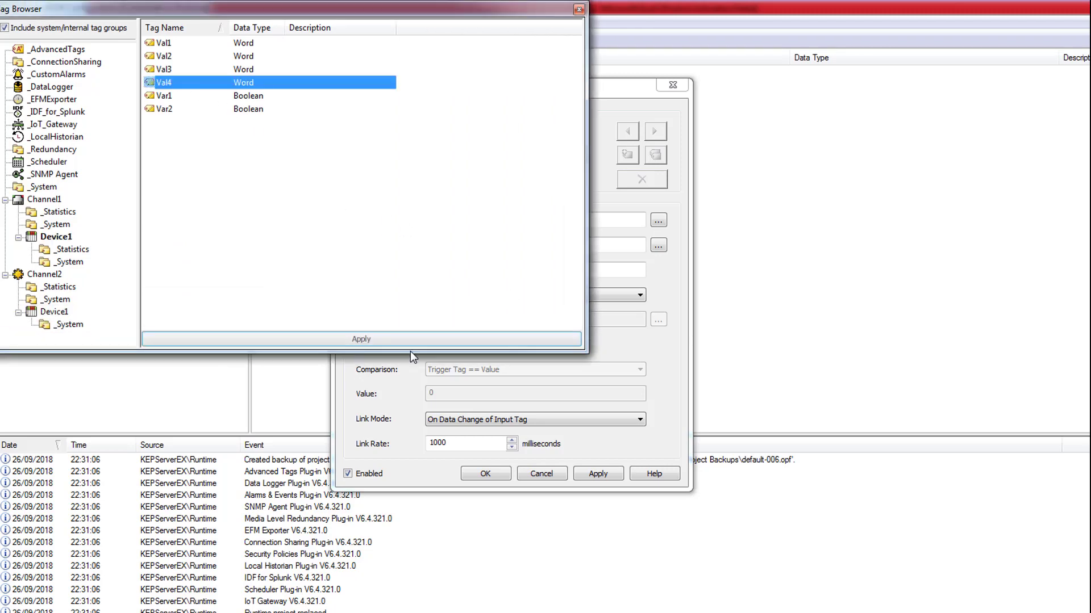
pyautogui.click(382, 337)
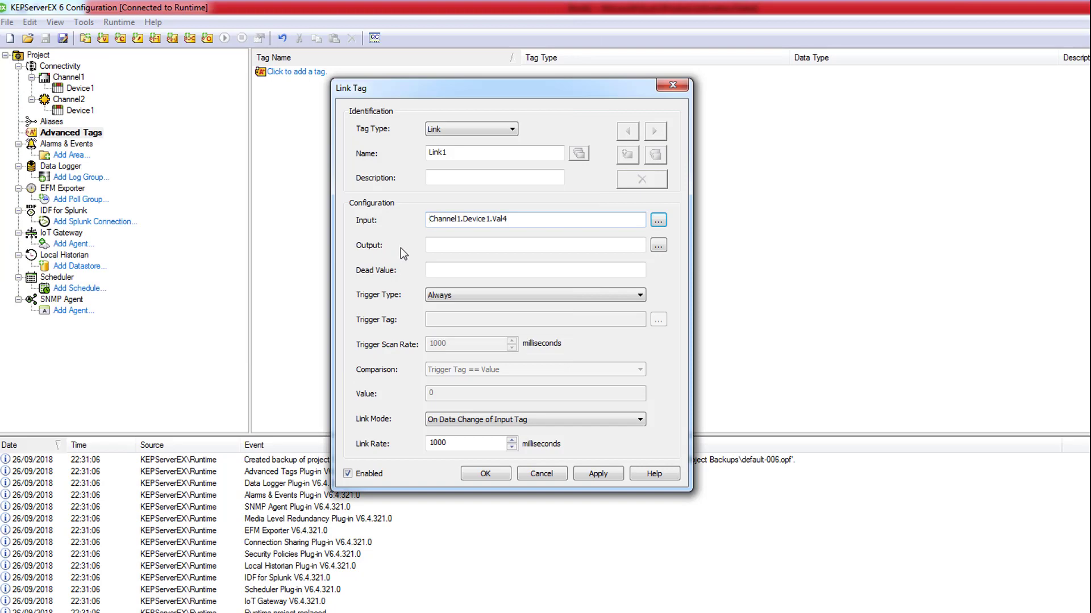
pyautogui.click(658, 247)
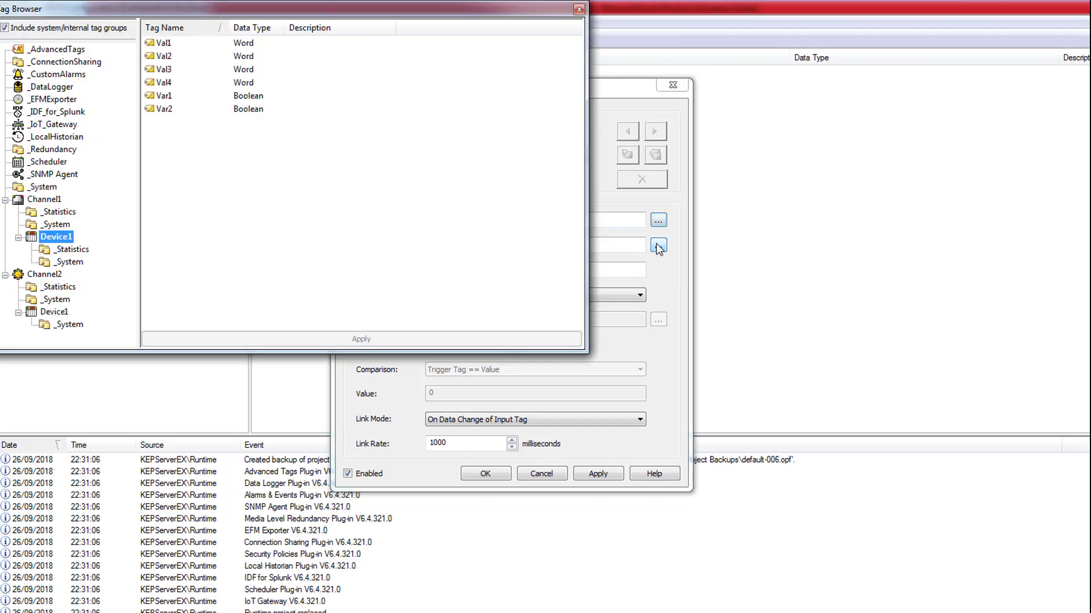
pyautogui.click(61, 314)
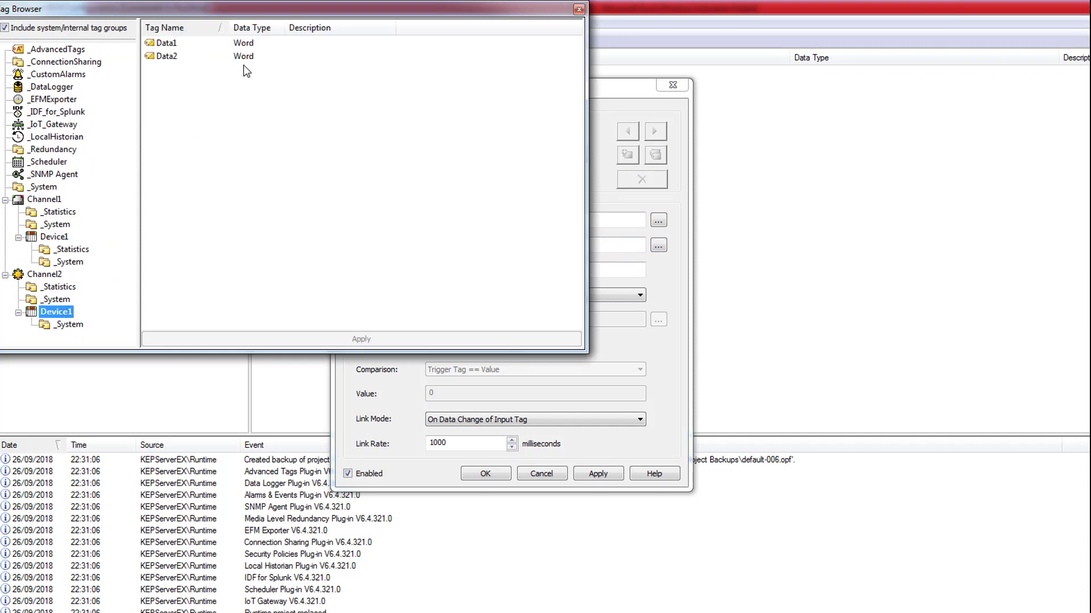
pyautogui.click(165, 43)
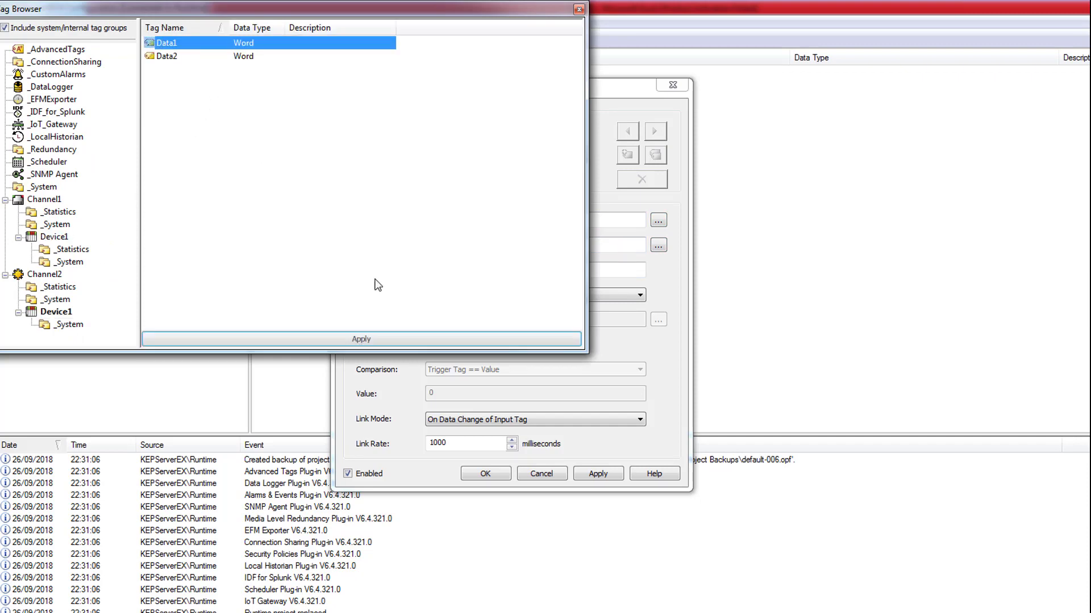
pyautogui.click(415, 342)
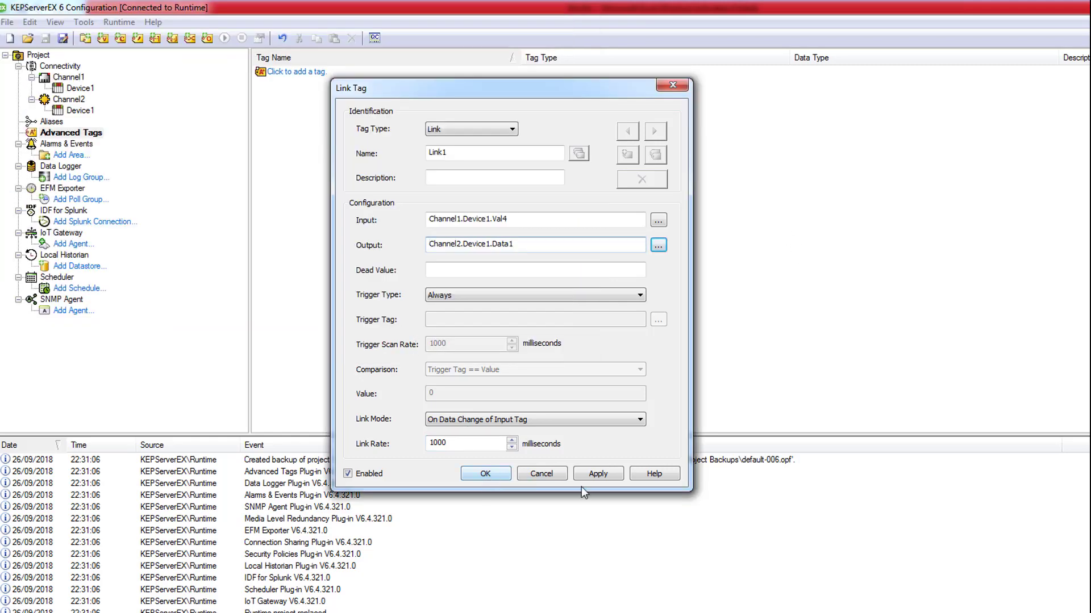
pyautogui.click(494, 472)
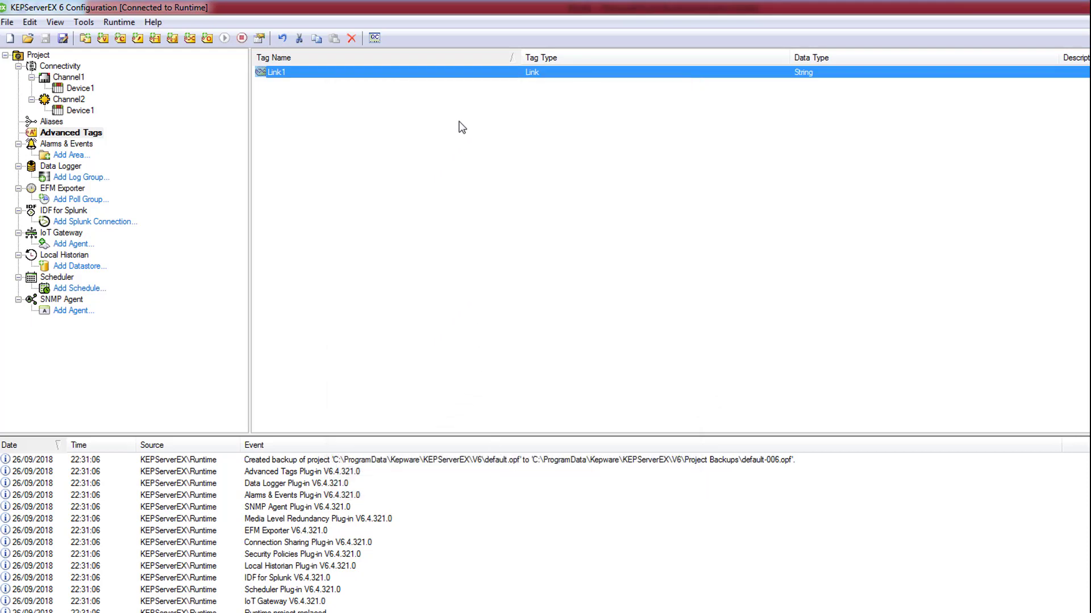
# - Set MW 16 to 903 in S7-PLCSIM and check Excel cell A1 follows
pyautogui.hotkey('alt', 'Tab')
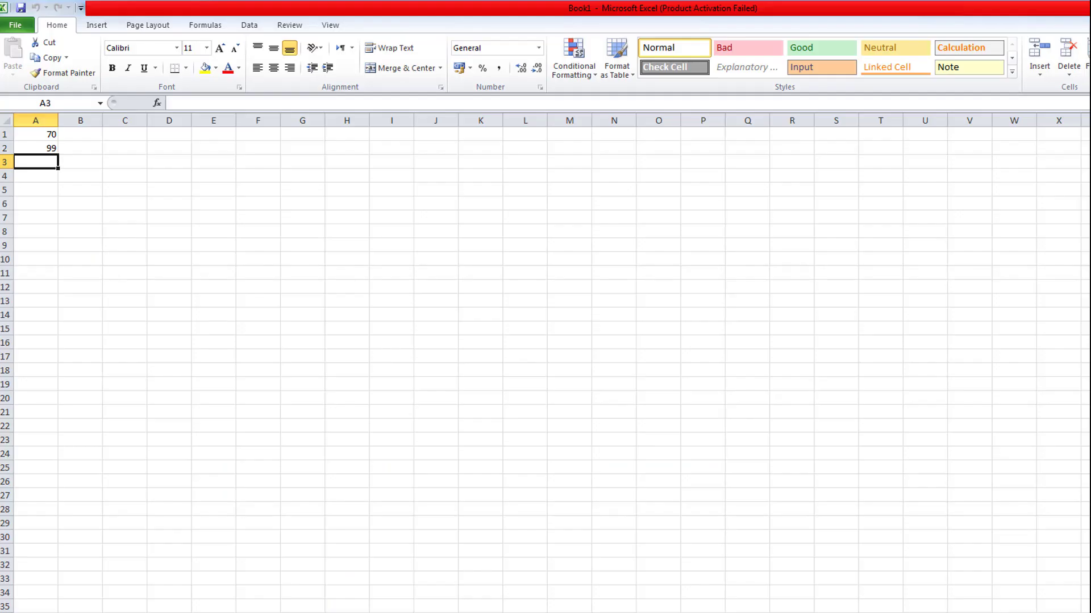
pyautogui.hotkey('alt', 'Tab')
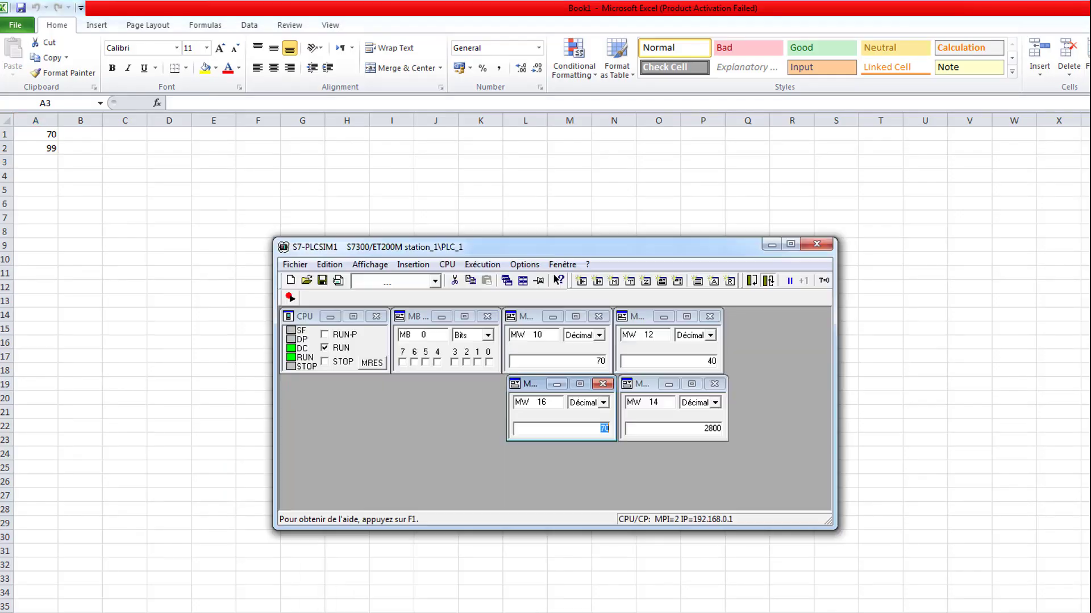
pyautogui.moveTo(585, 247); pyautogui.dragTo(501, 160)
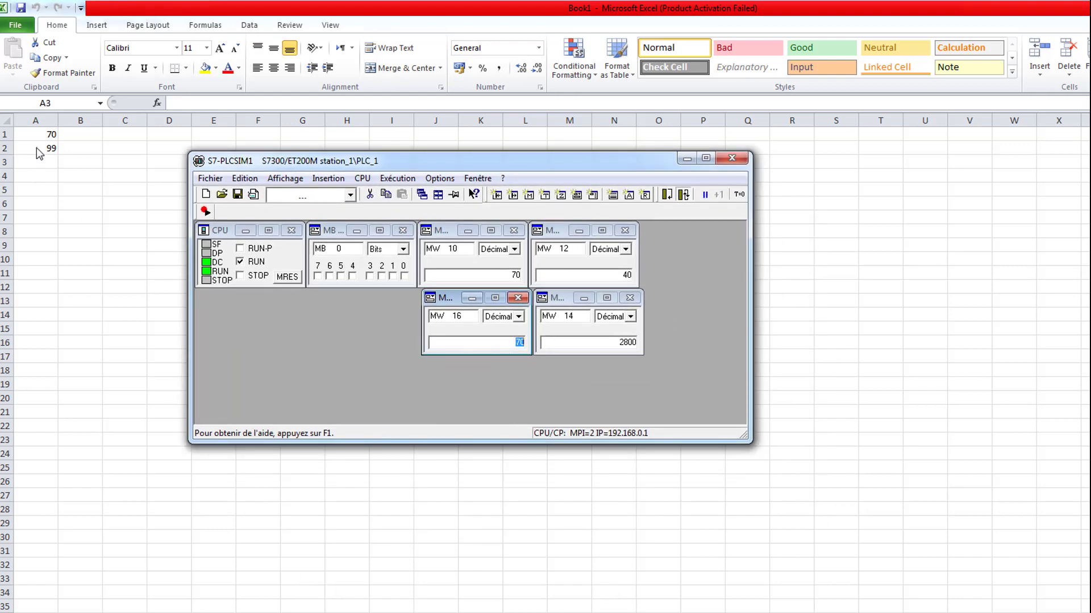
pyautogui.click(514, 341)
pyautogui.doubleClick(515, 342)
pyautogui.write('903')
pyautogui.press('Return')
pyautogui.moveTo(472, 161); pyautogui.dragTo(422, 94)
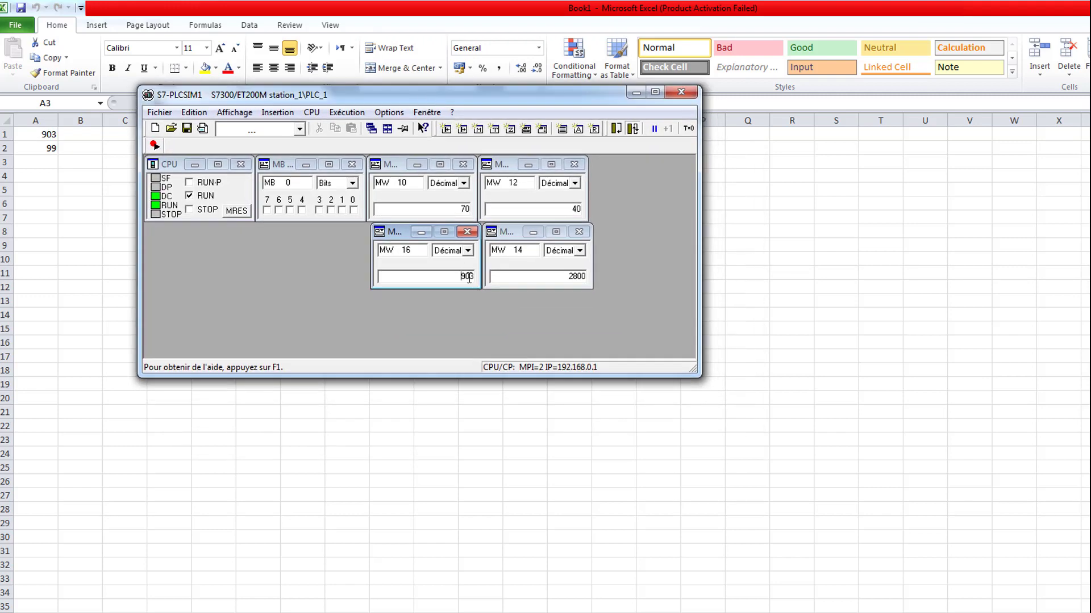
pyautogui.doubleClick(467, 277)
pyautogui.write('100')
pyautogui.hotkey('alt', 'Tab')
pyautogui.hotkey('alt', 'Tab')
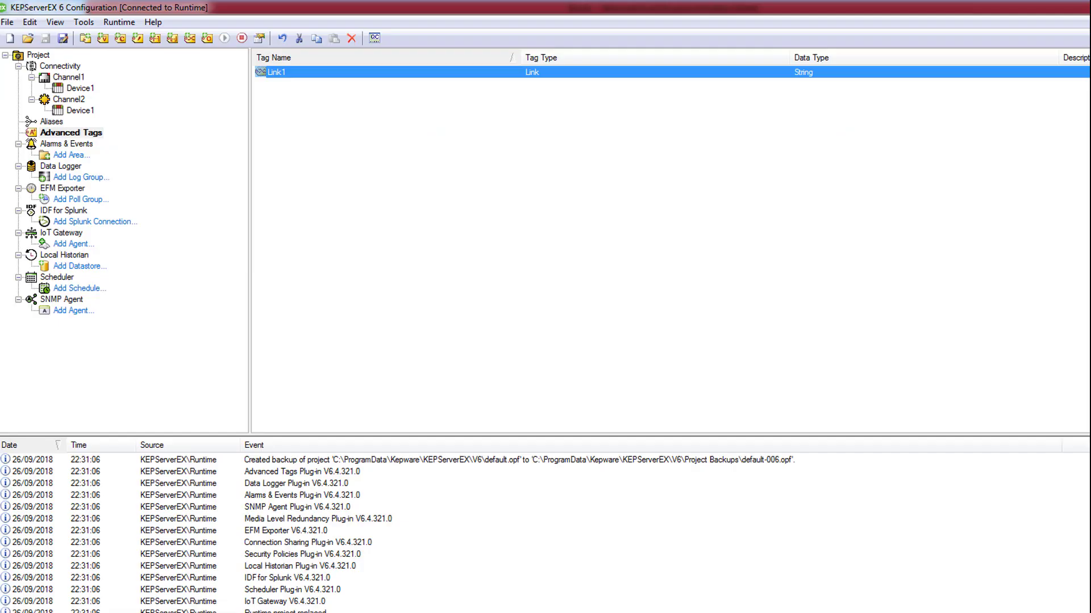
# - Start a new link tag with Channel1.Device1.Var2 as its input
pyautogui.rightClick(310, 146)
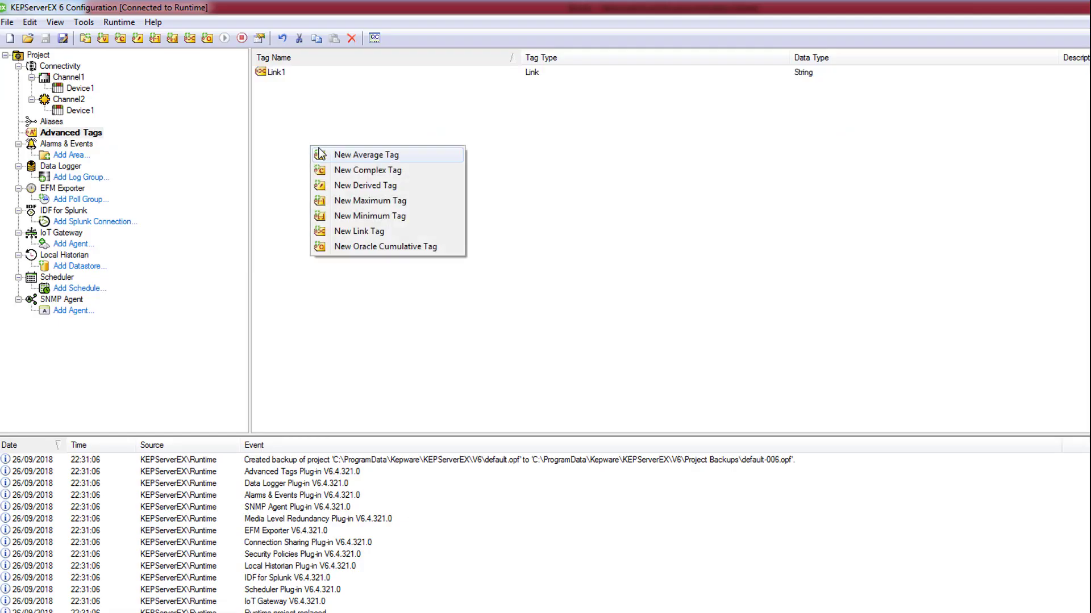
pyautogui.click(388, 231)
pyautogui.click(809, 296)
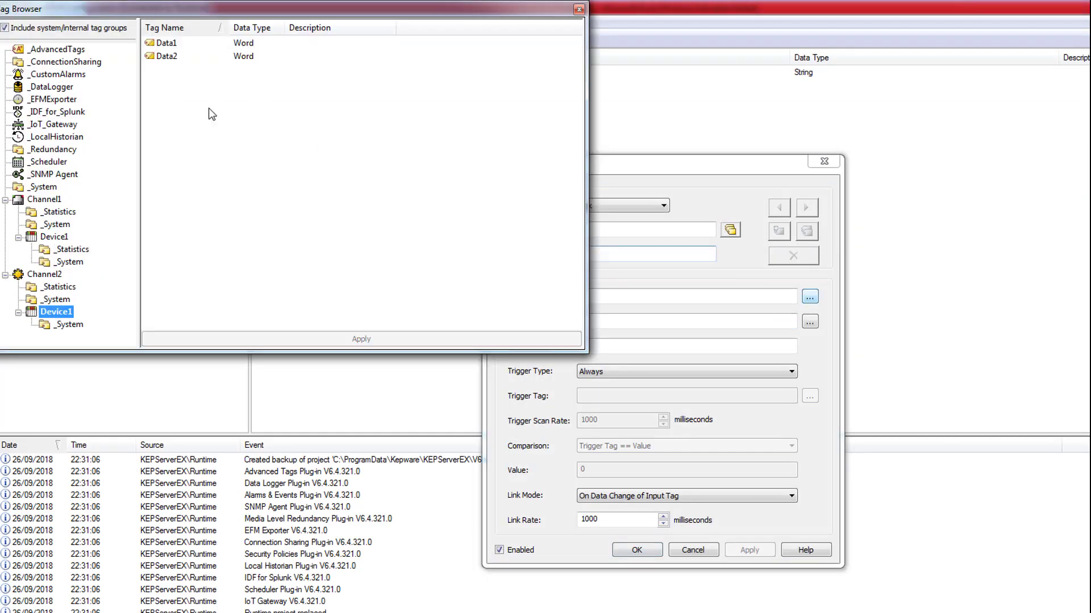
pyautogui.click(57, 238)
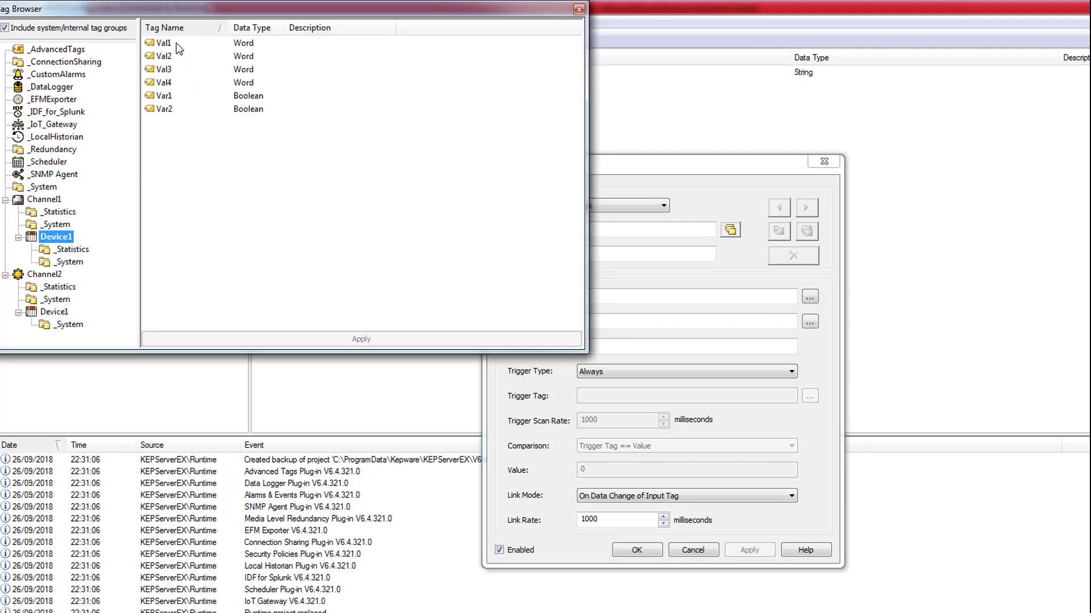
pyautogui.click(166, 96)
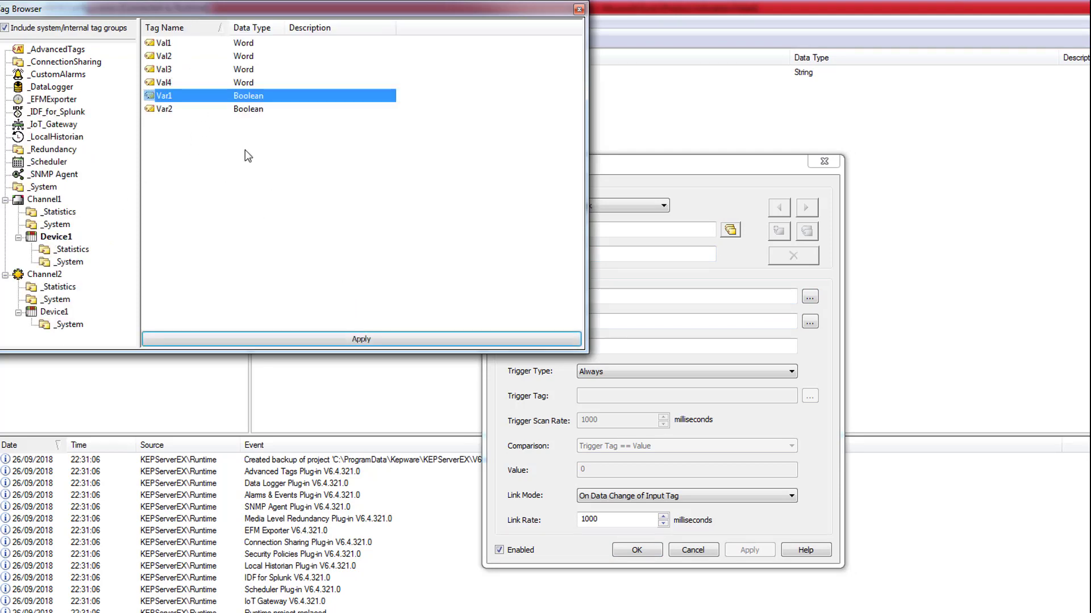
pyautogui.press('Down')
pyautogui.click(363, 339)
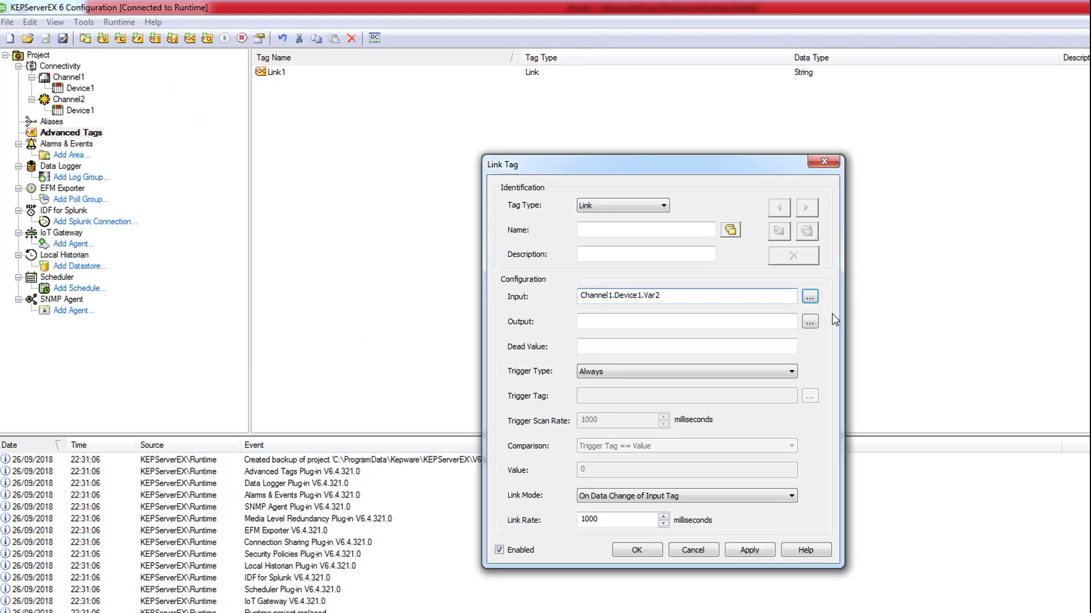
# - Set its output to Channel2.Device1.Data2, name it Link2, and save
pyautogui.click(810, 322)
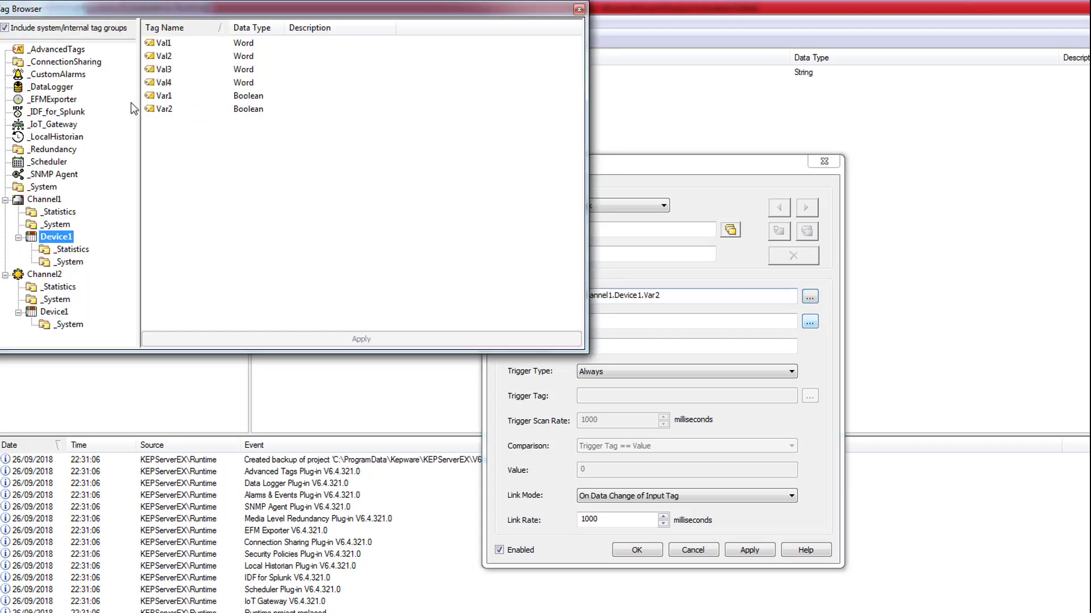
pyautogui.click(57, 312)
pyautogui.click(167, 56)
pyautogui.click(438, 339)
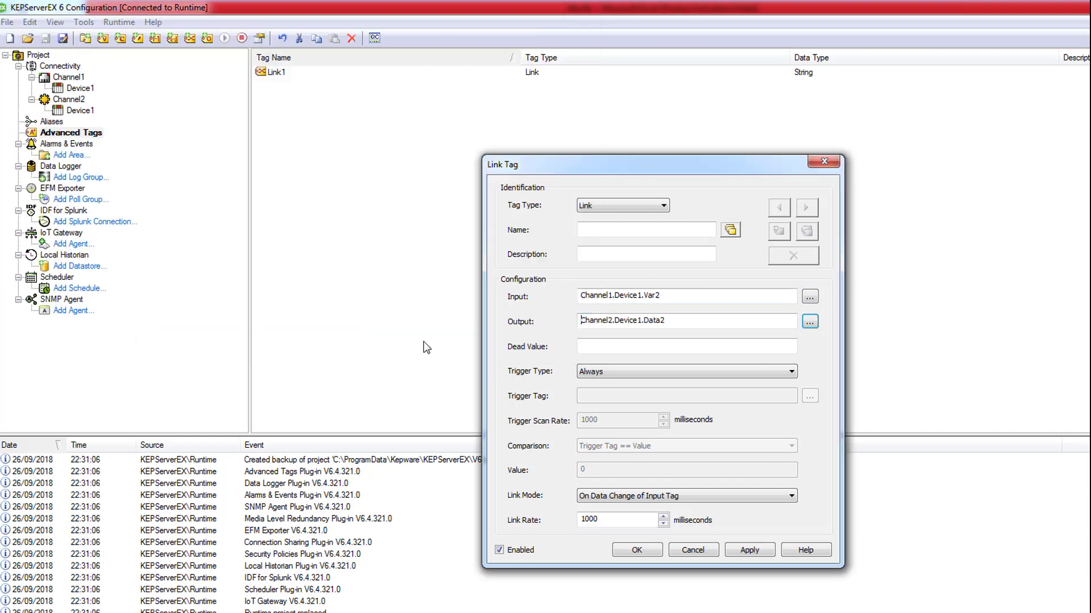
pyautogui.click(637, 551)
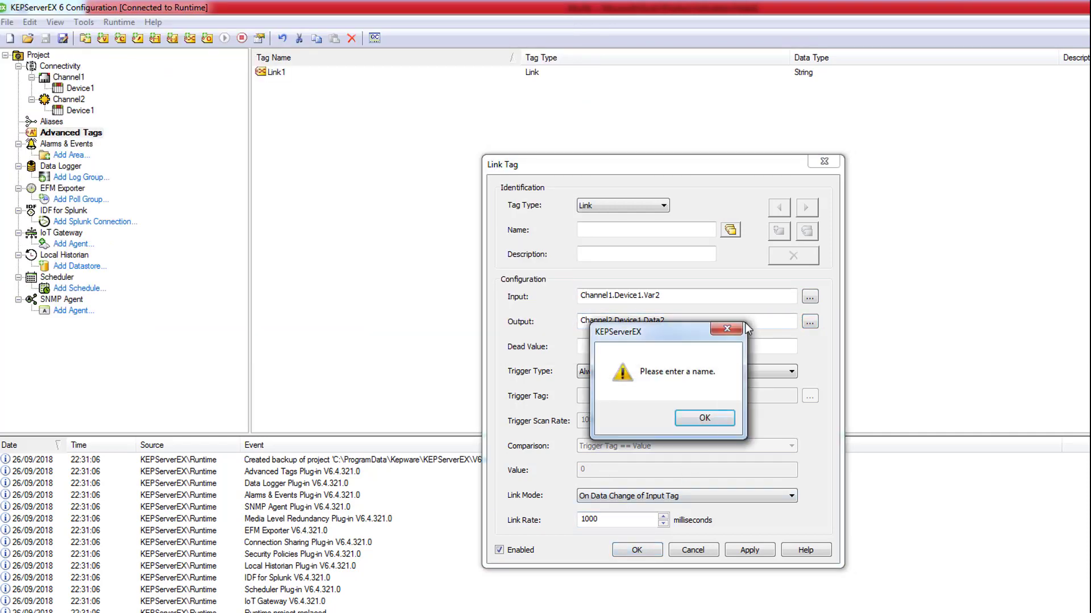
pyautogui.press('Return')
pyautogui.write('Link2')
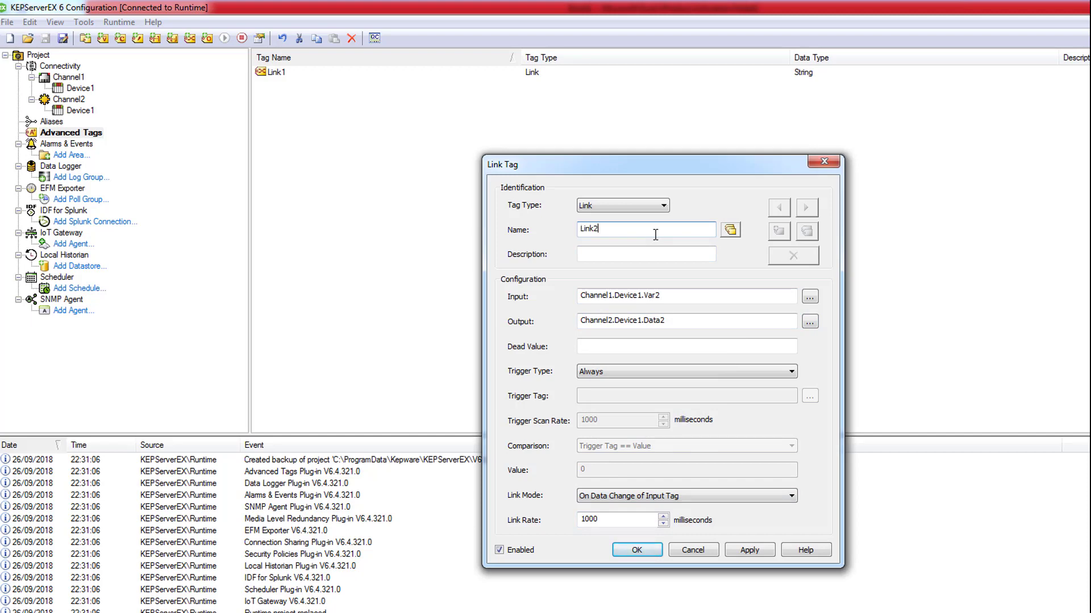
pyautogui.click(653, 553)
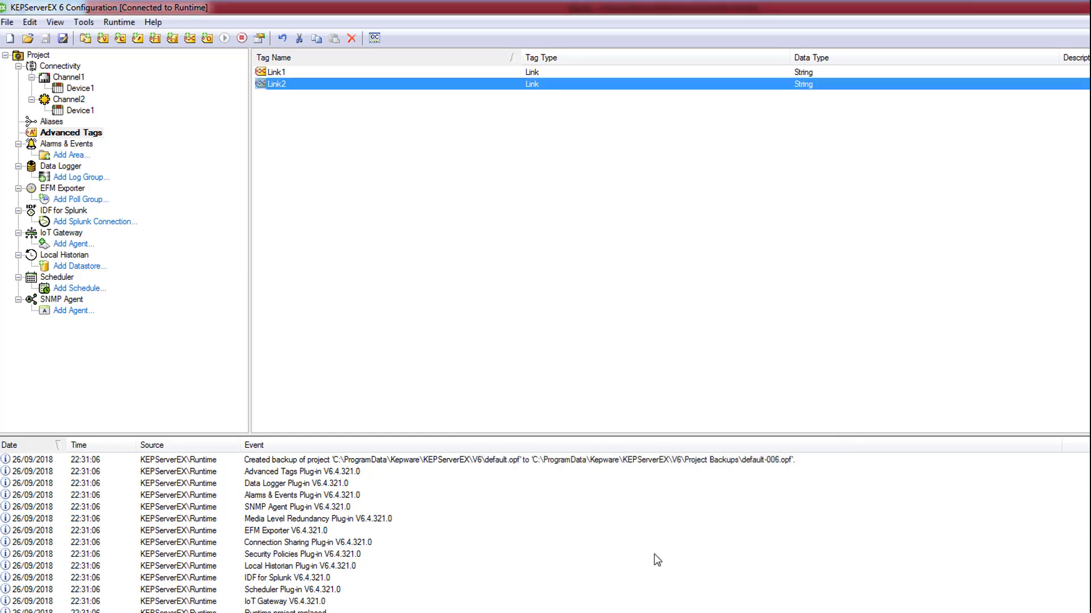
# - Toggle MB 0 bit 0 on and off in S7-PLCSIM while watching Excel cell A2
pyautogui.hotkey('alt', 'Tab')
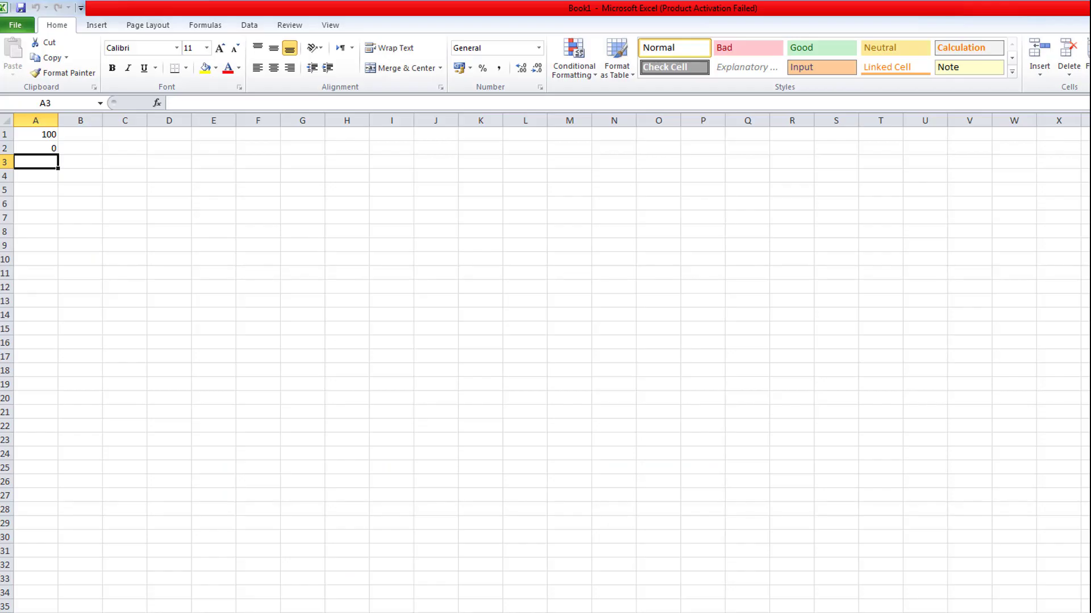
pyautogui.hotkey('alt', 'Tab')
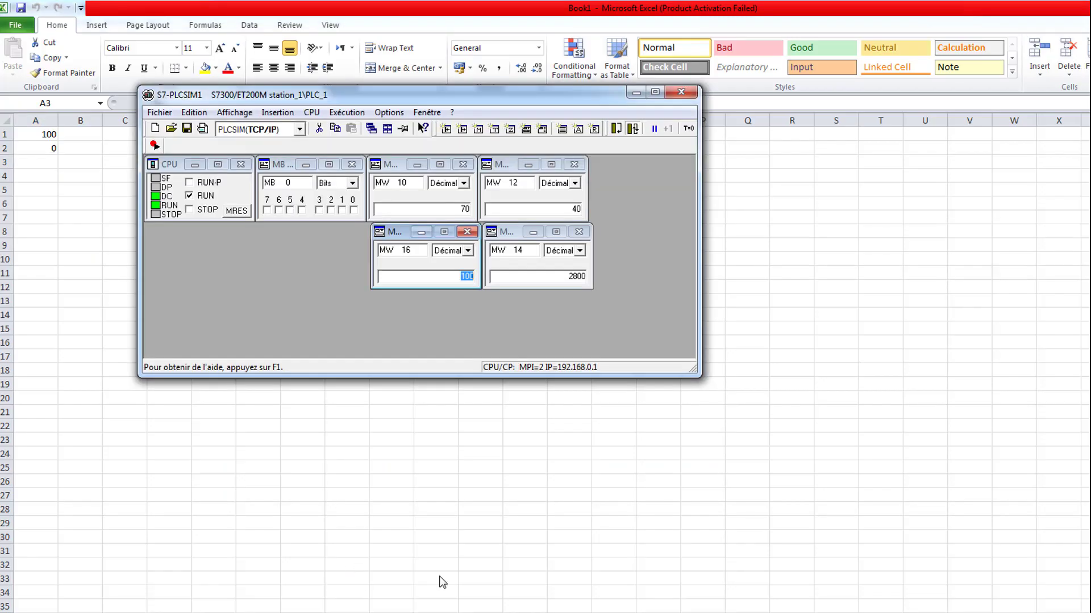
pyautogui.click(353, 210)
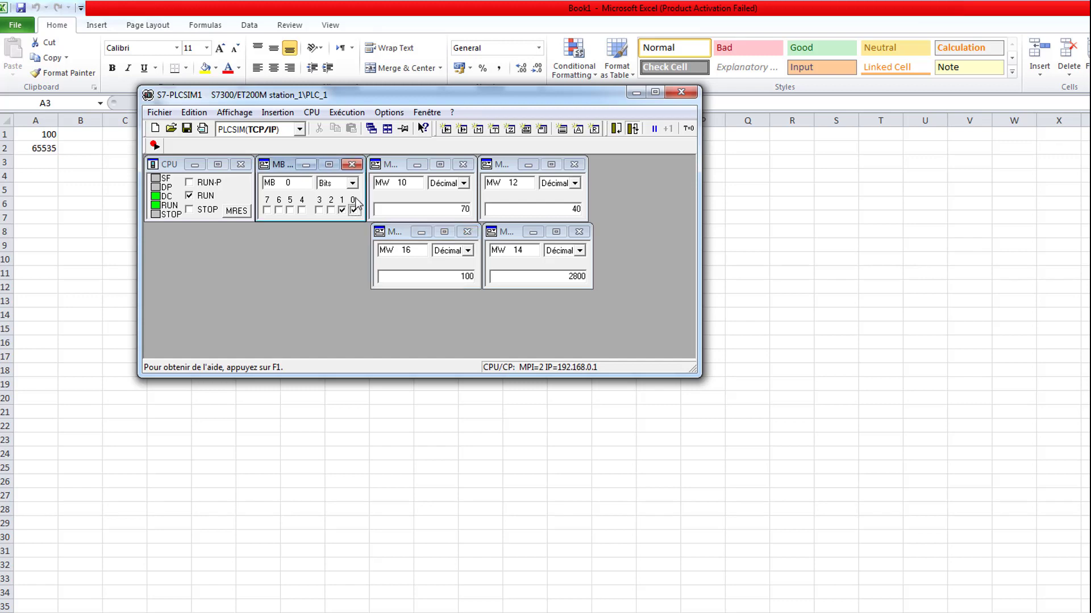
pyautogui.moveTo(354, 99); pyautogui.dragTo(506, 148)
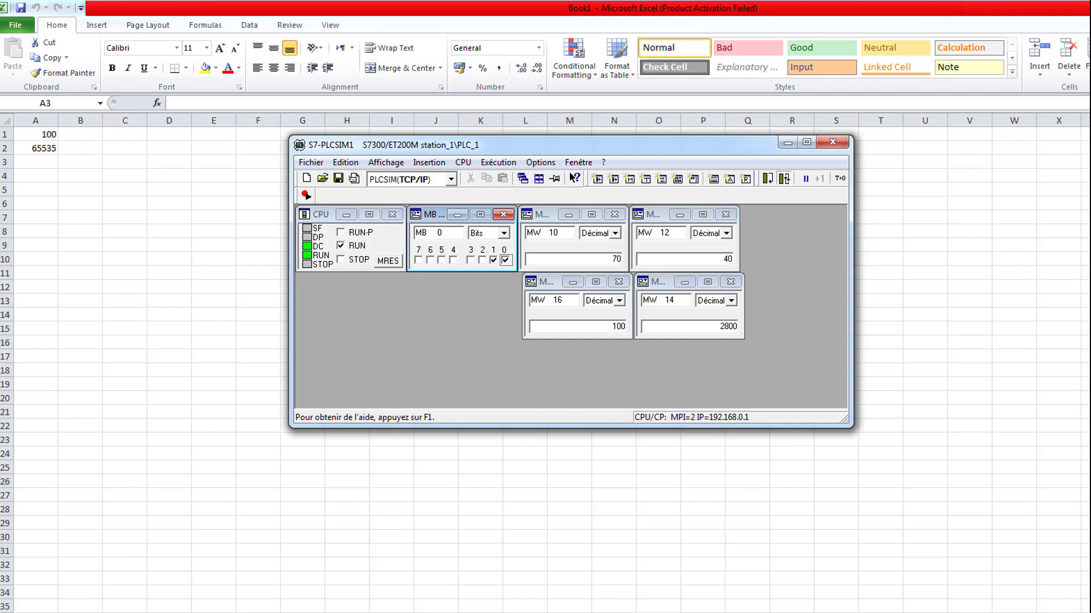
pyautogui.click(505, 260)
pyautogui.hotkey('alt', 'Tab')
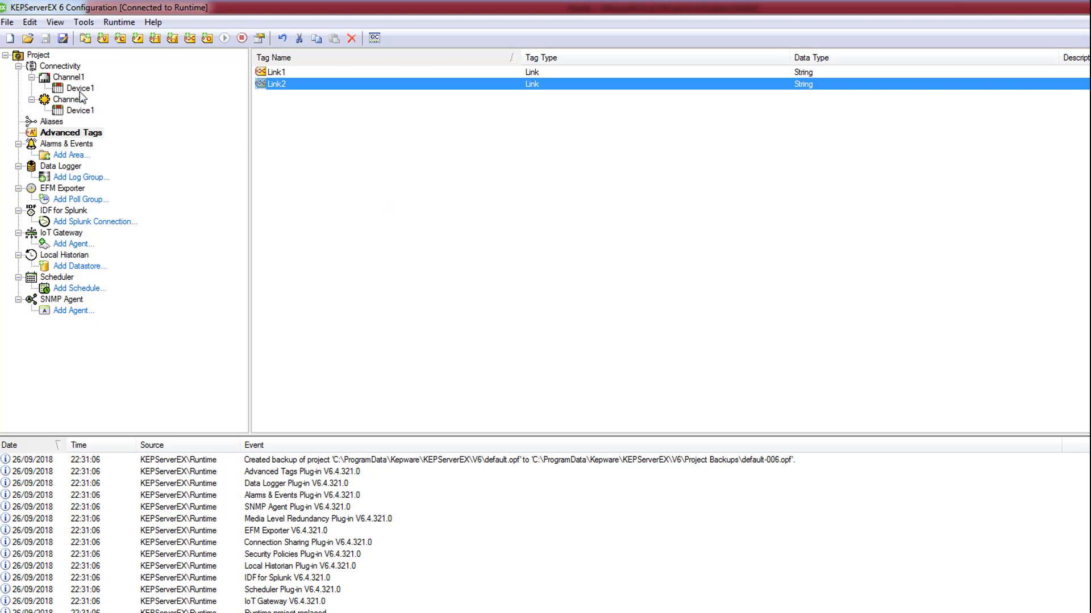
# - Change Channel2.Device1.Data2's data type to Boolean and check Excel
pyautogui.click(82, 111)
pyautogui.rightClick(339, 81)
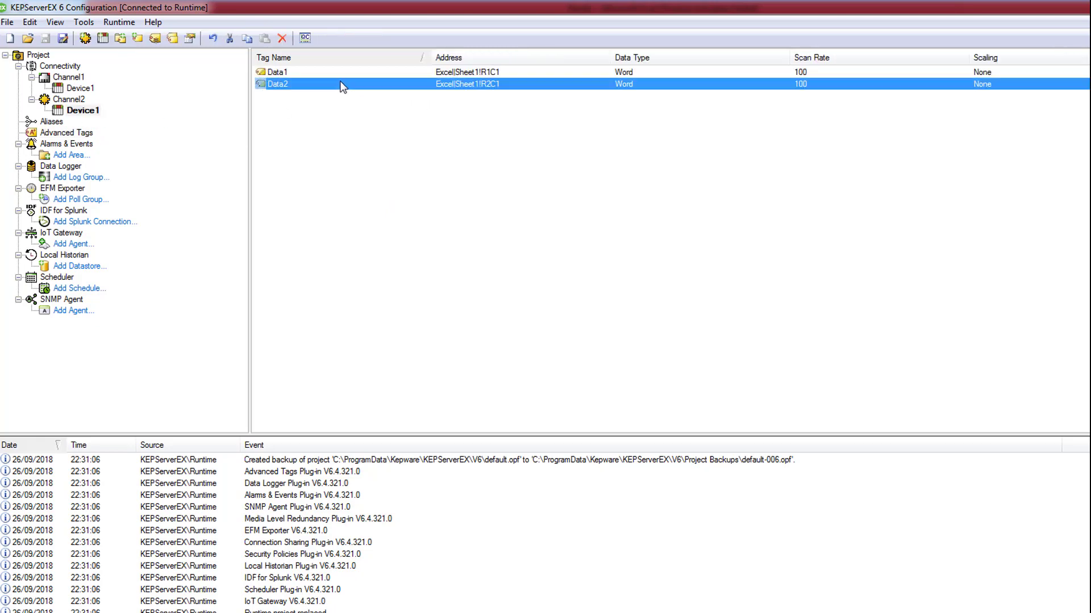
pyautogui.click(403, 162)
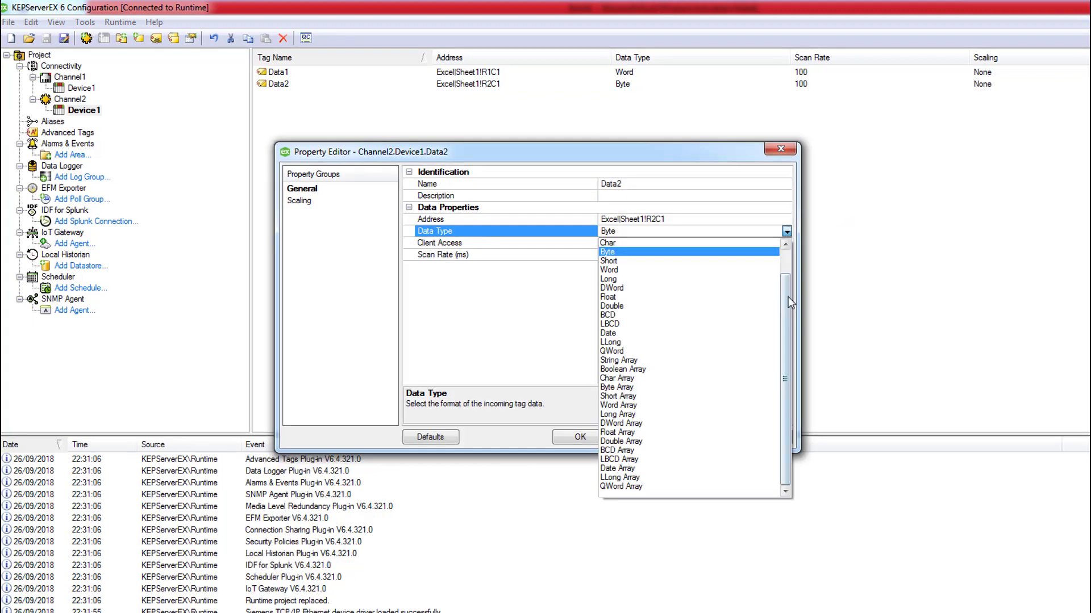
pyautogui.moveTo(789, 296); pyautogui.dragTo(785, 269)
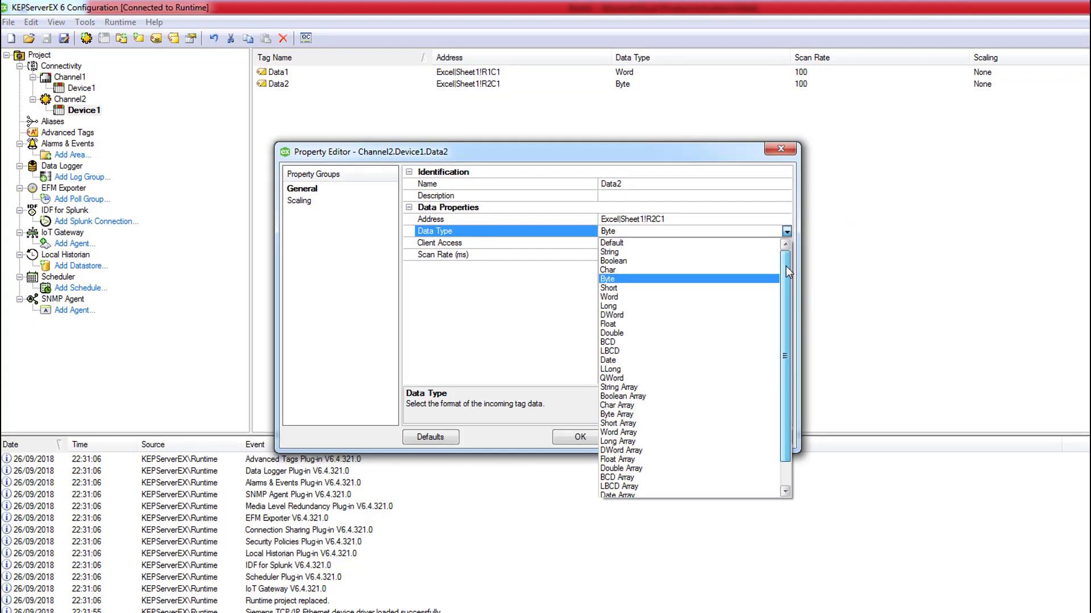
pyautogui.click(697, 261)
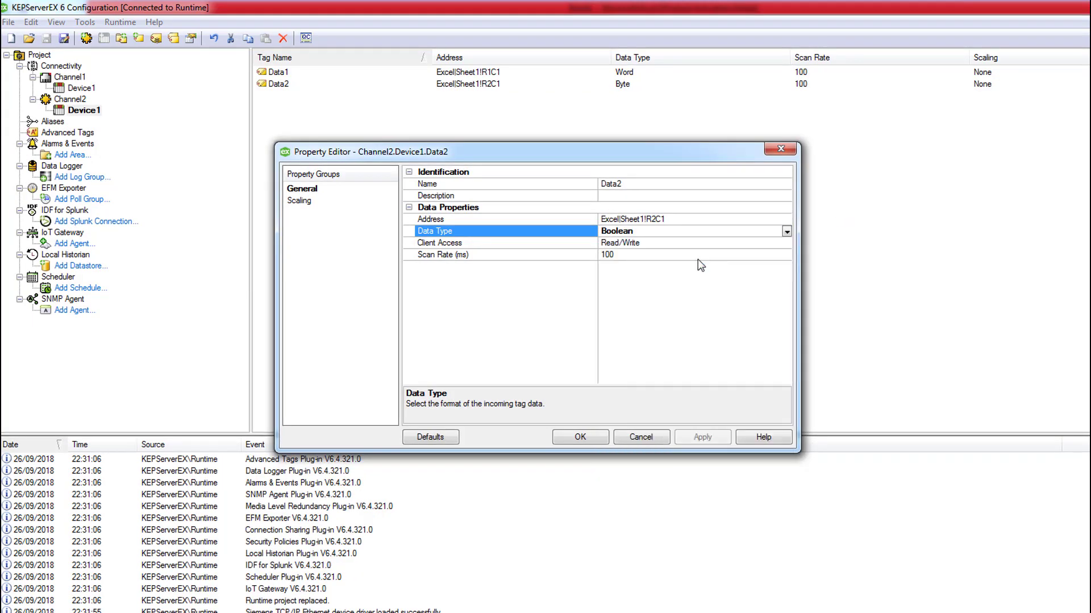
pyautogui.click(576, 435)
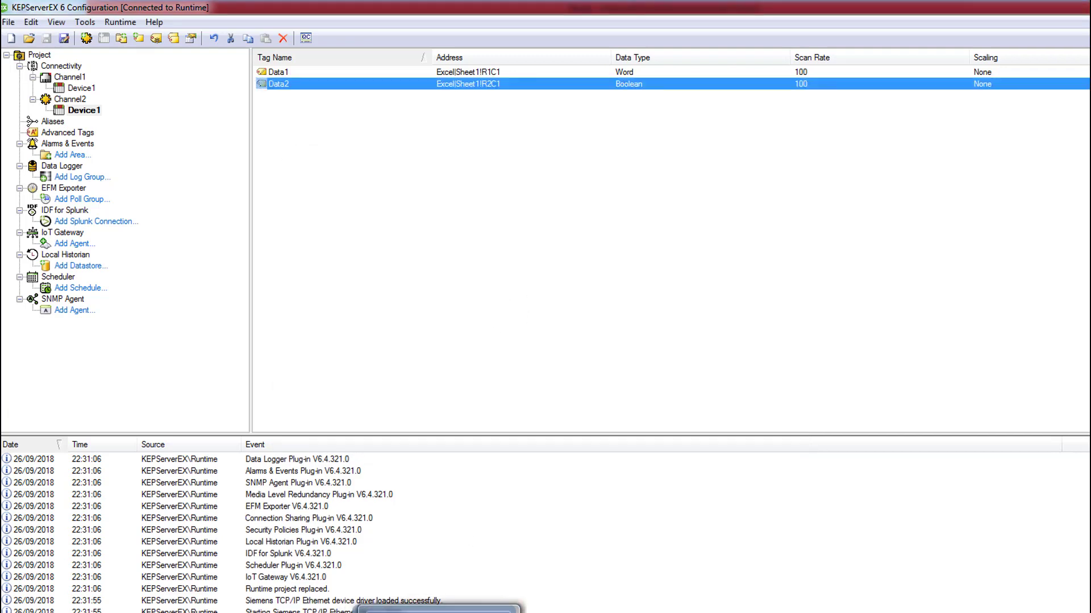
pyautogui.hotkey('alt', 'Tab')
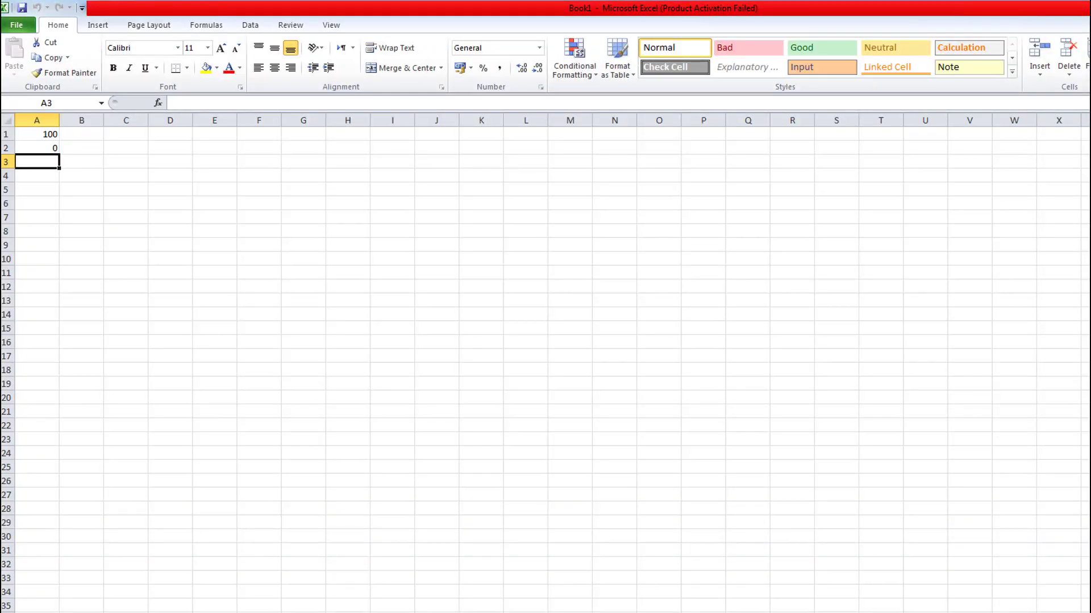
# - Turn on MB 0 bit 0 and set MW 16 to 8440 in S7-PLCSIM
pyautogui.hotkey('alt', 'Tab')
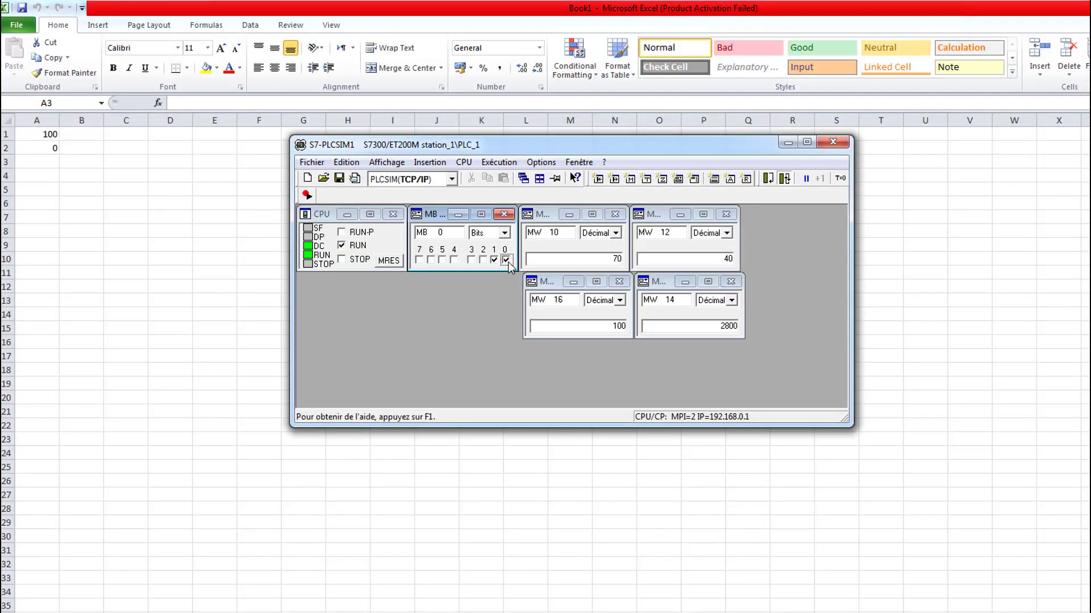
pyautogui.click(507, 260)
pyautogui.click(506, 260)
pyautogui.click(599, 326)
pyautogui.write('8440')
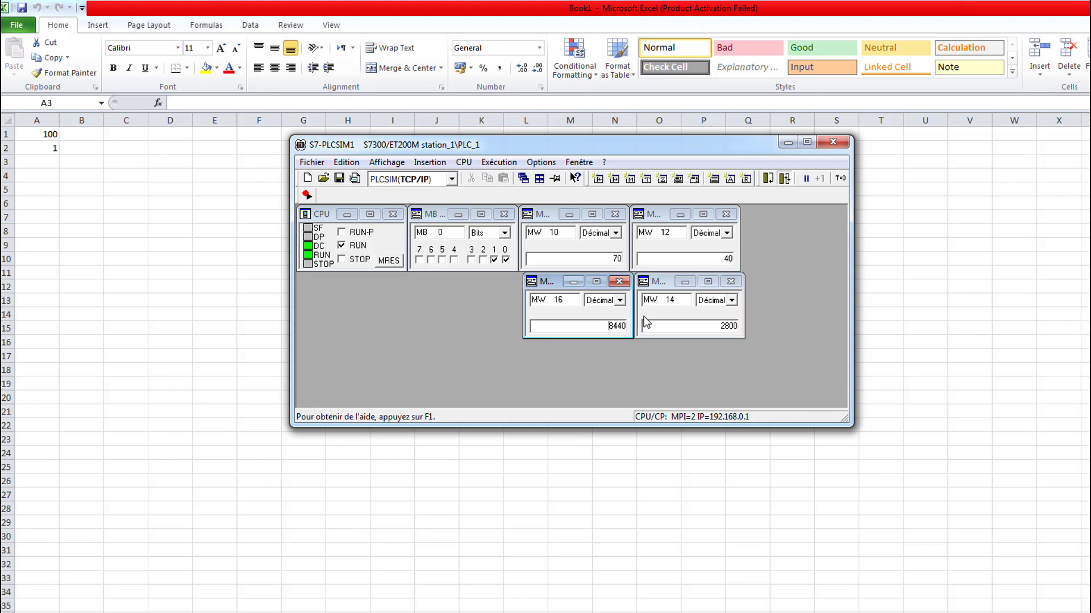
pyautogui.press('Return')
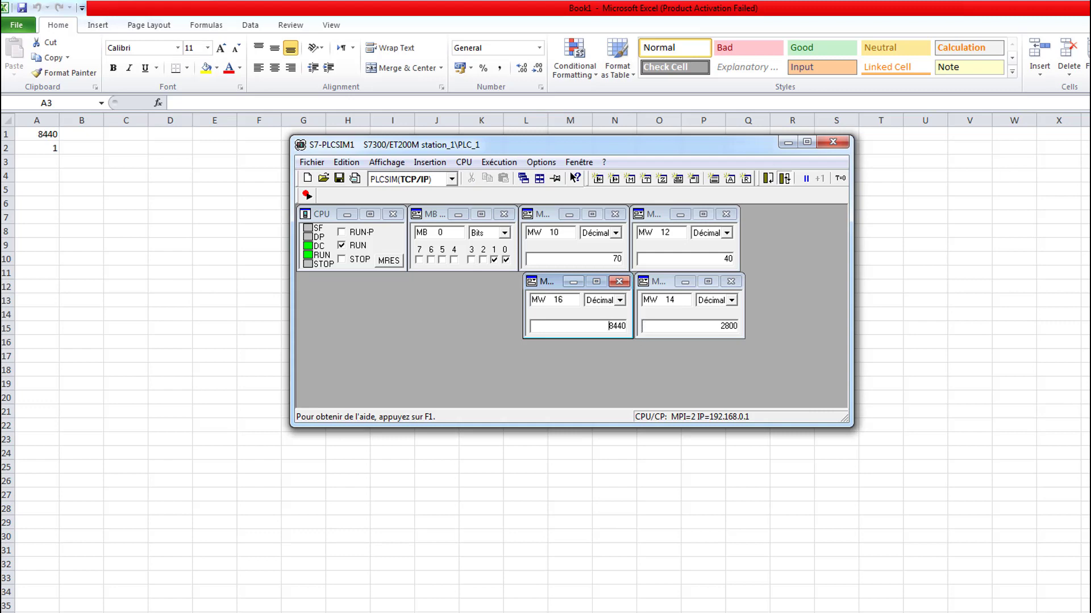